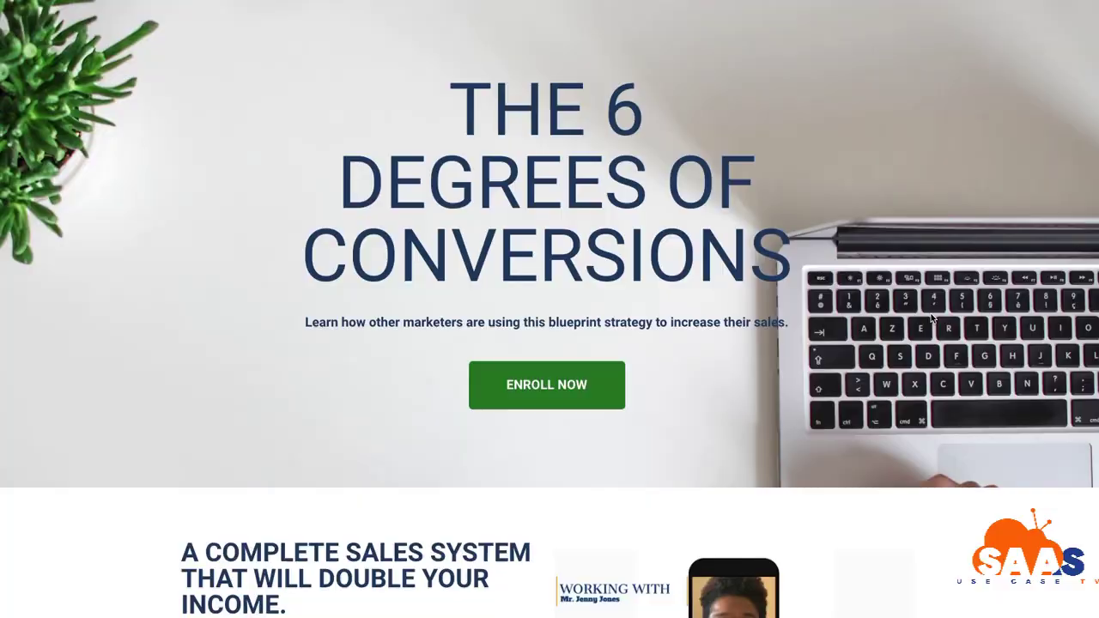
# - Review the 6 Degrees of Conversions sales page, from the course overview and module breakdown through to the checkout form
pyautogui.scroll(-3, 934, 317)
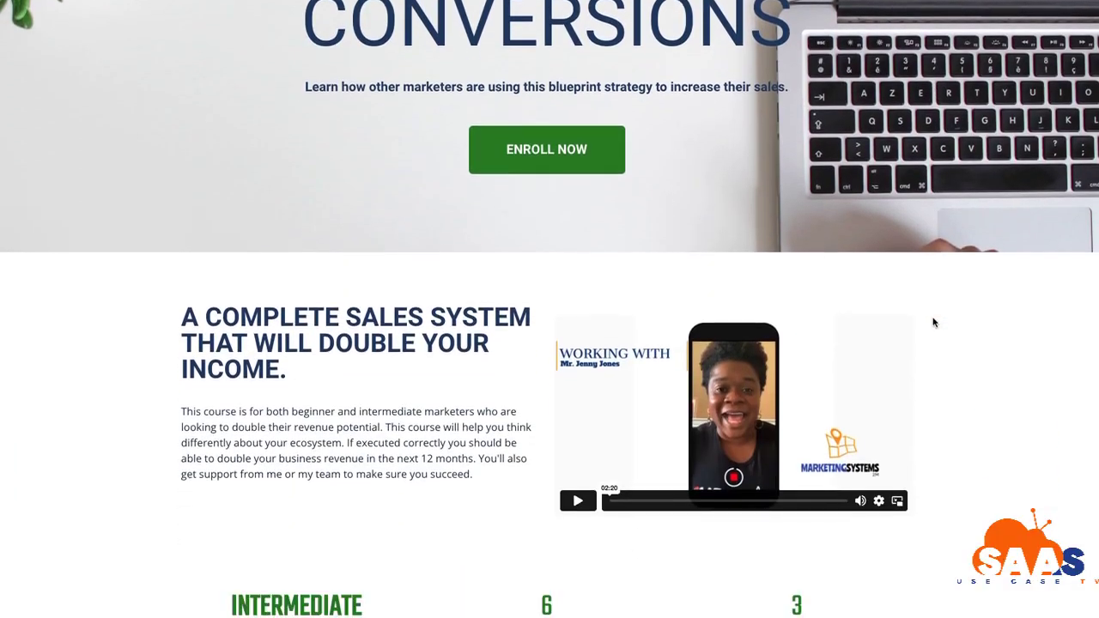
pyautogui.scroll(-3, 936, 324)
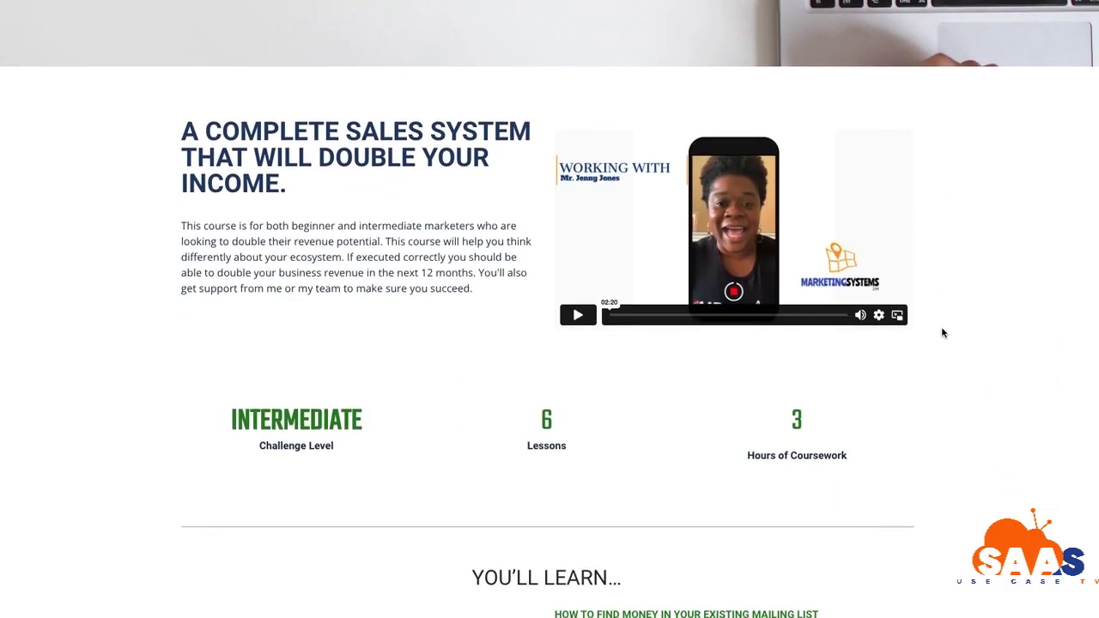
pyautogui.scroll(-6, 942, 334)
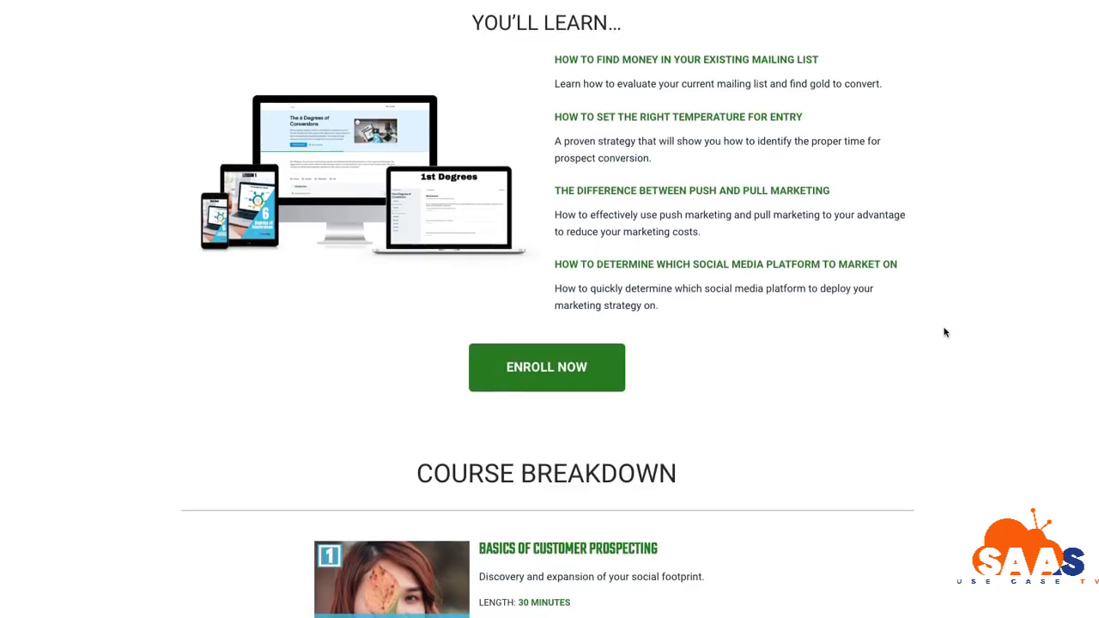
pyautogui.scroll(-4, 944, 332)
pyautogui.scroll(-5, 944, 333)
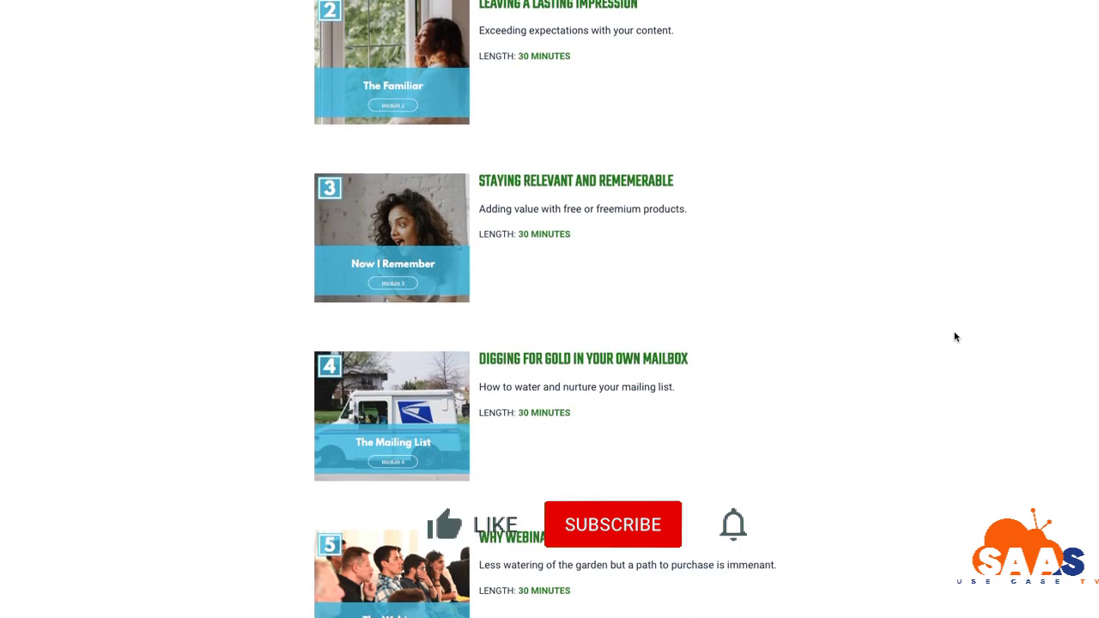
pyautogui.scroll(-6, 954, 337)
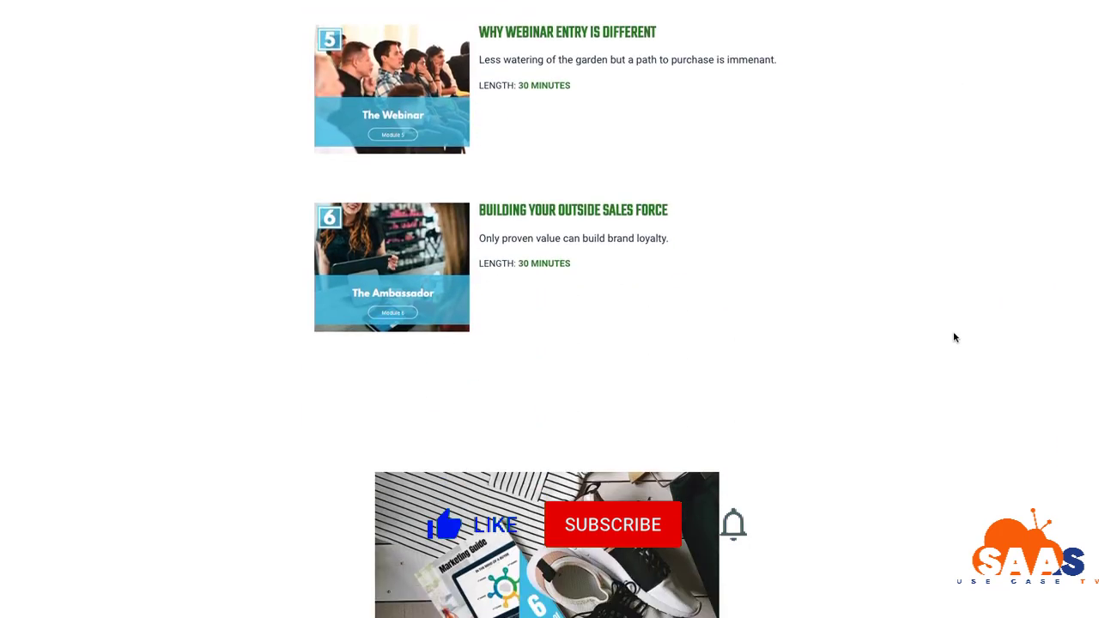
pyautogui.scroll(-6, 954, 337)
pyautogui.scroll(-6, 954, 338)
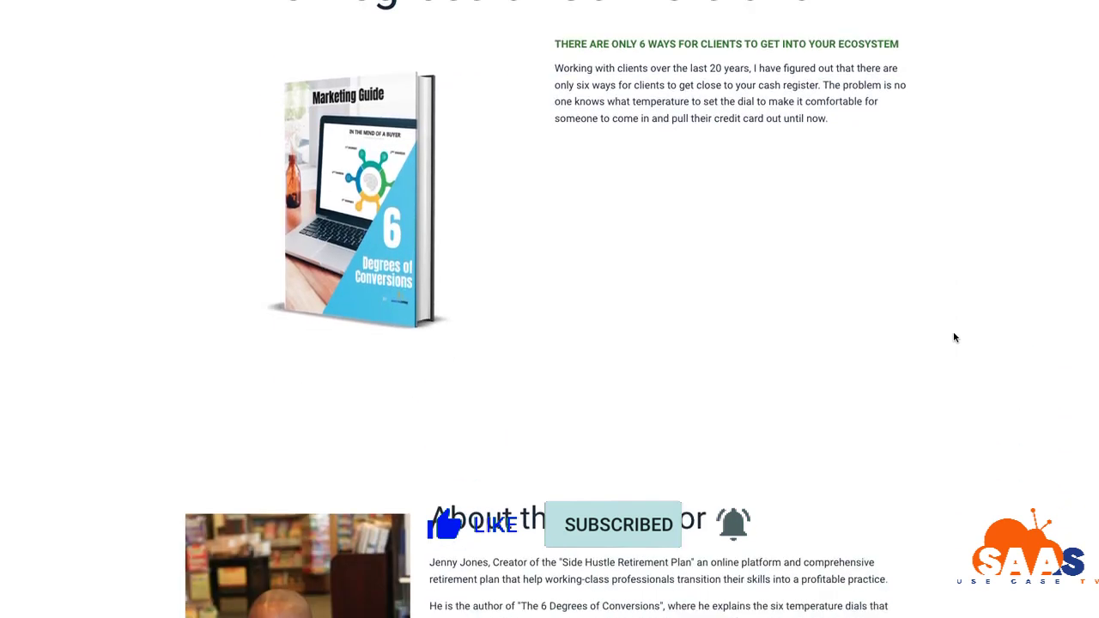
pyautogui.scroll(-6, 953, 338)
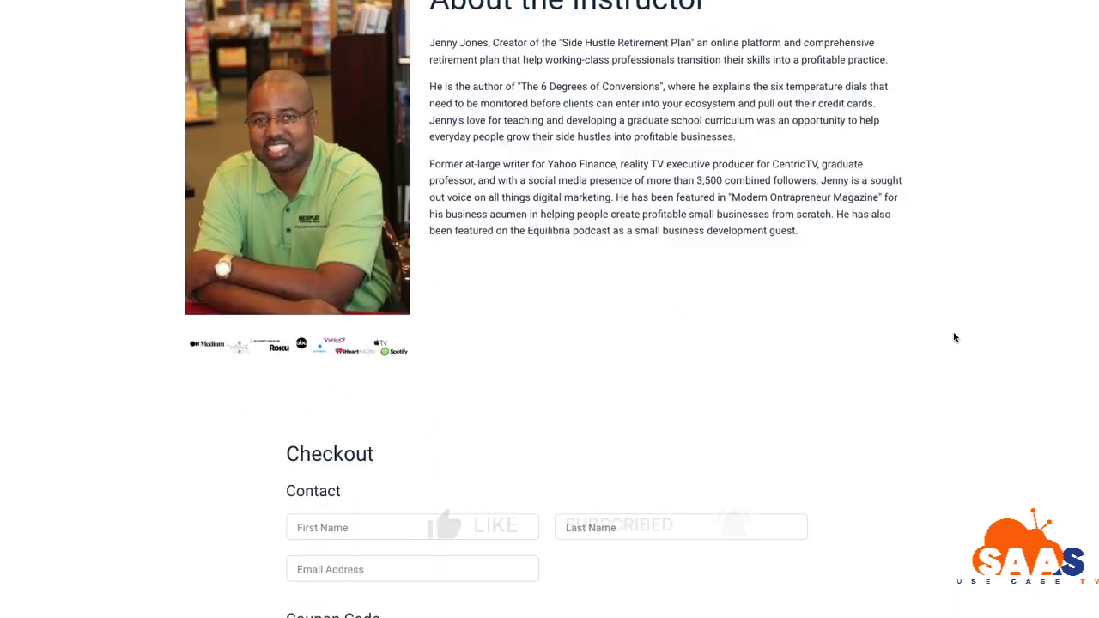
pyautogui.scroll(-6, 953, 337)
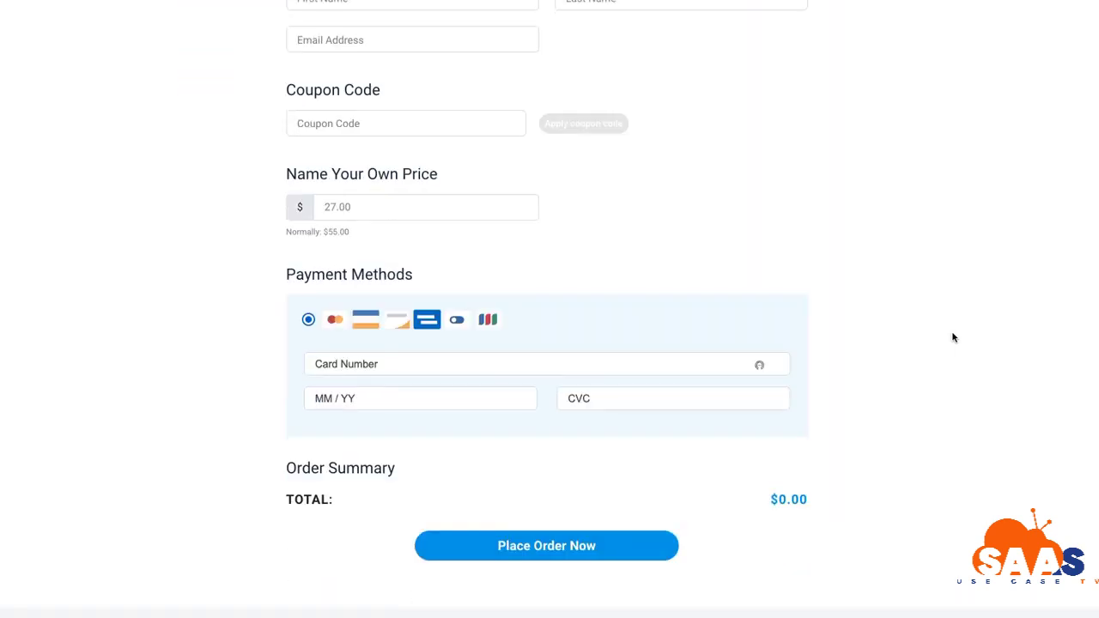
pyautogui.scroll(12, 954, 338)
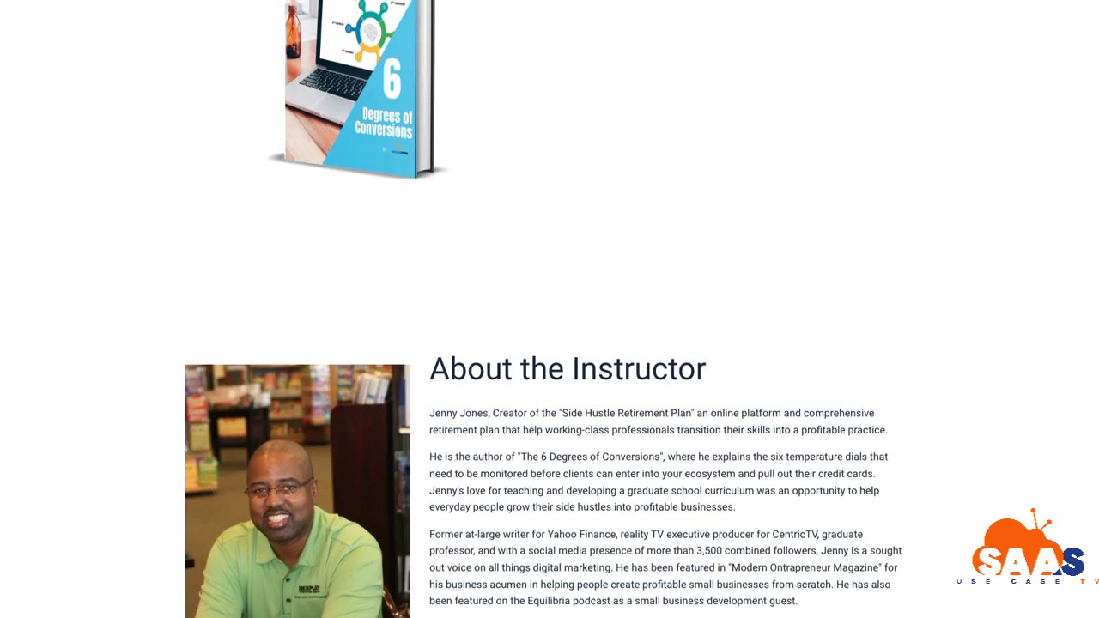
pyautogui.scroll(20, 550, 309)
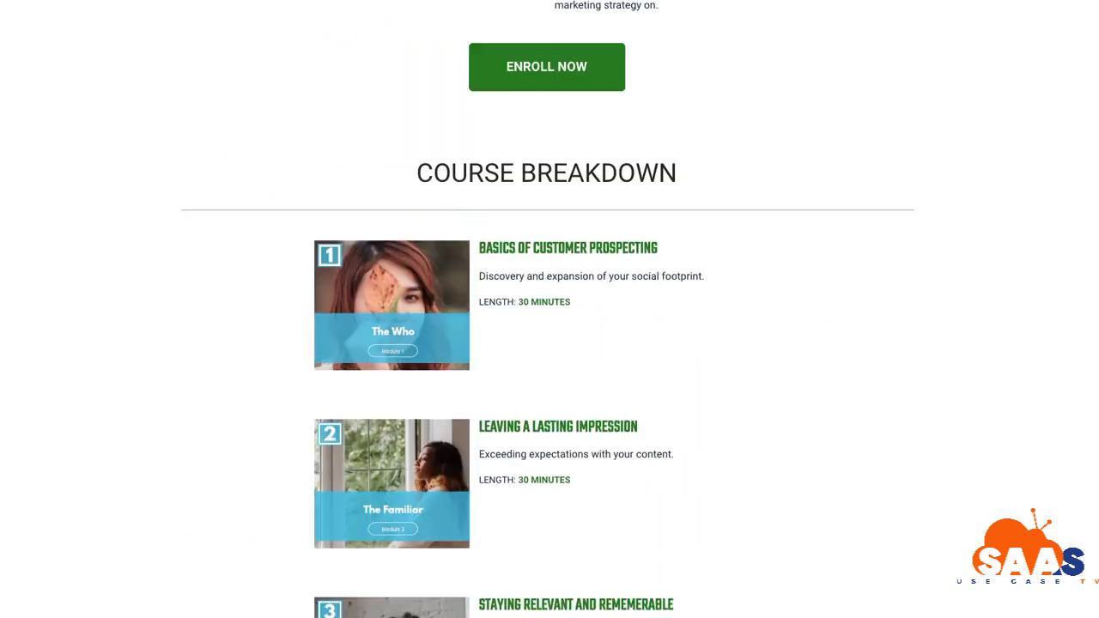
pyautogui.scroll(20, 549, 309)
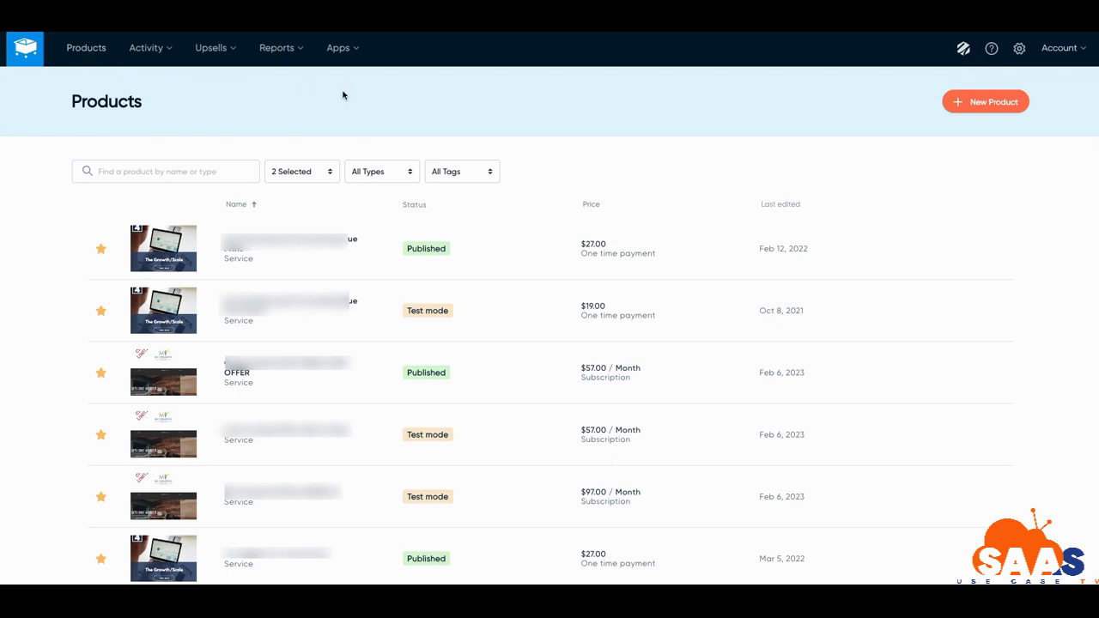
# - Start a new product named "course 1" with the description "my new course"
pyautogui.click(984, 107)
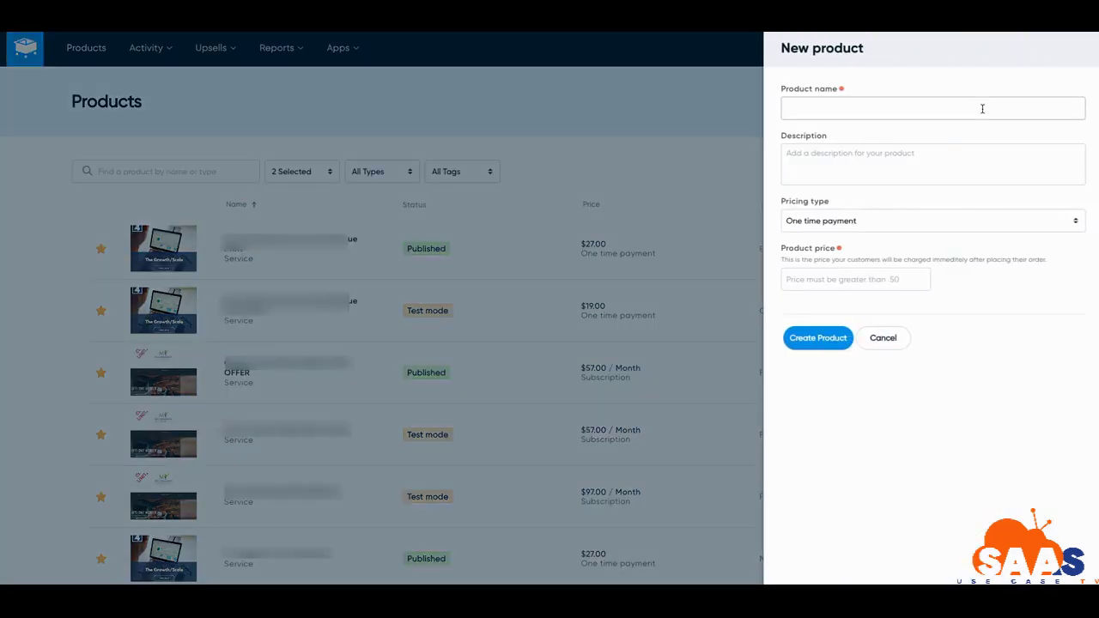
pyautogui.click(885, 107)
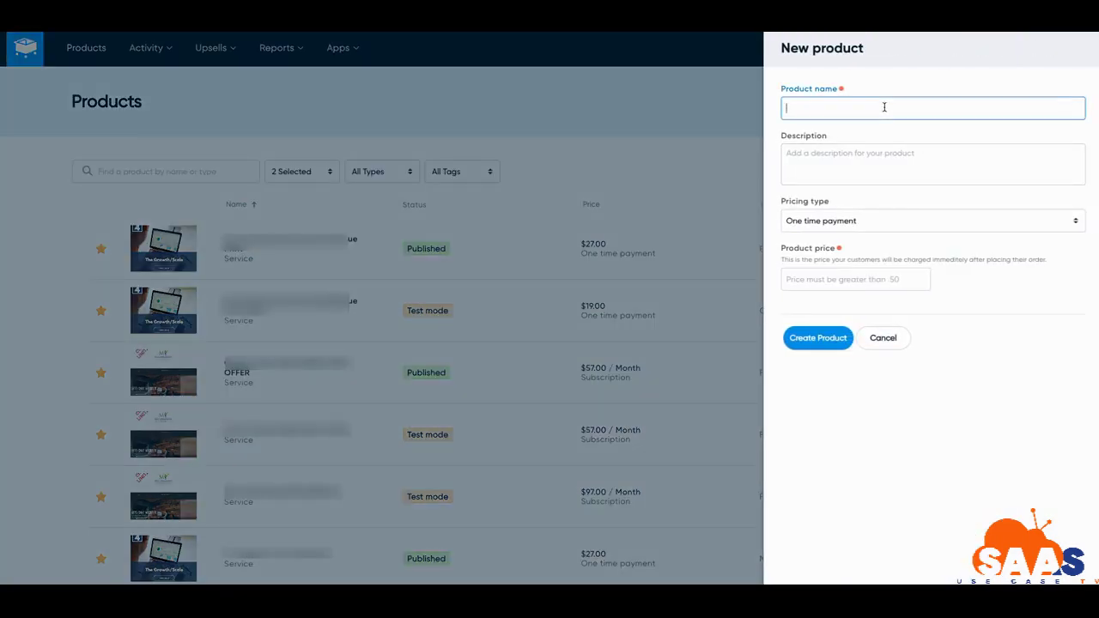
pyautogui.write('course 1')
pyautogui.click(833, 158)
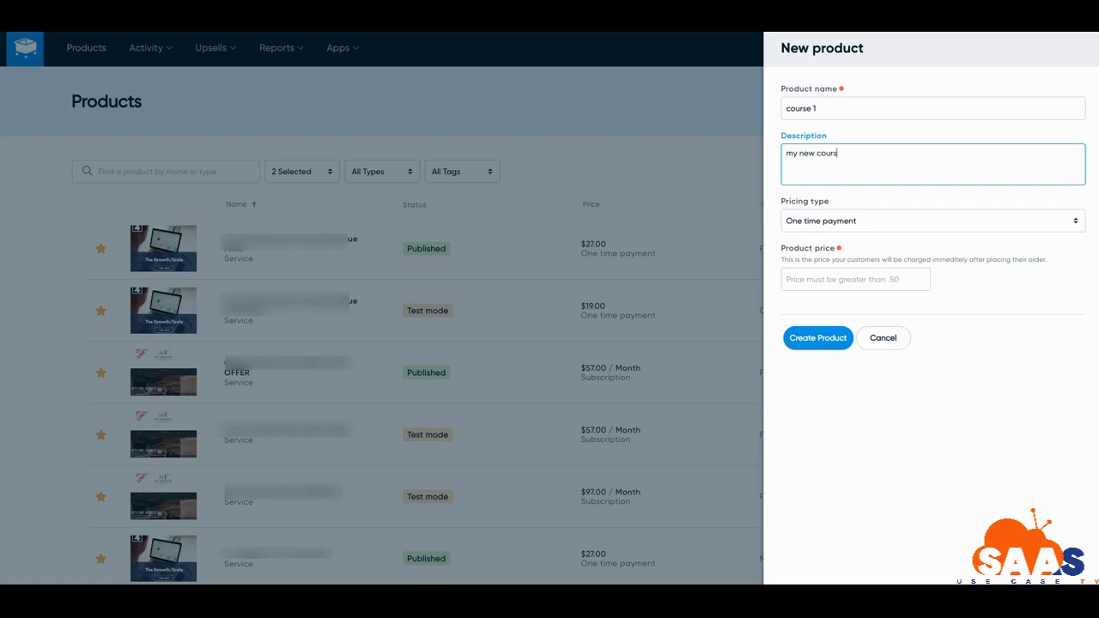
# - Keep the pricing type as one time payment, set the product price to 97.00 and create the product
pyautogui.click(887, 224)
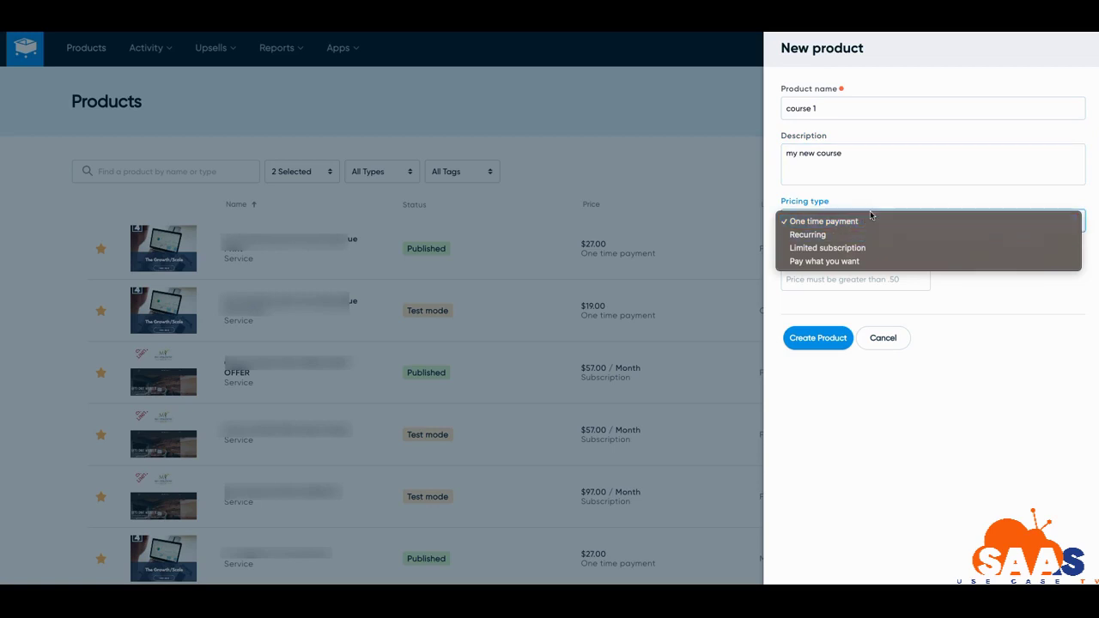
pyautogui.click(883, 182)
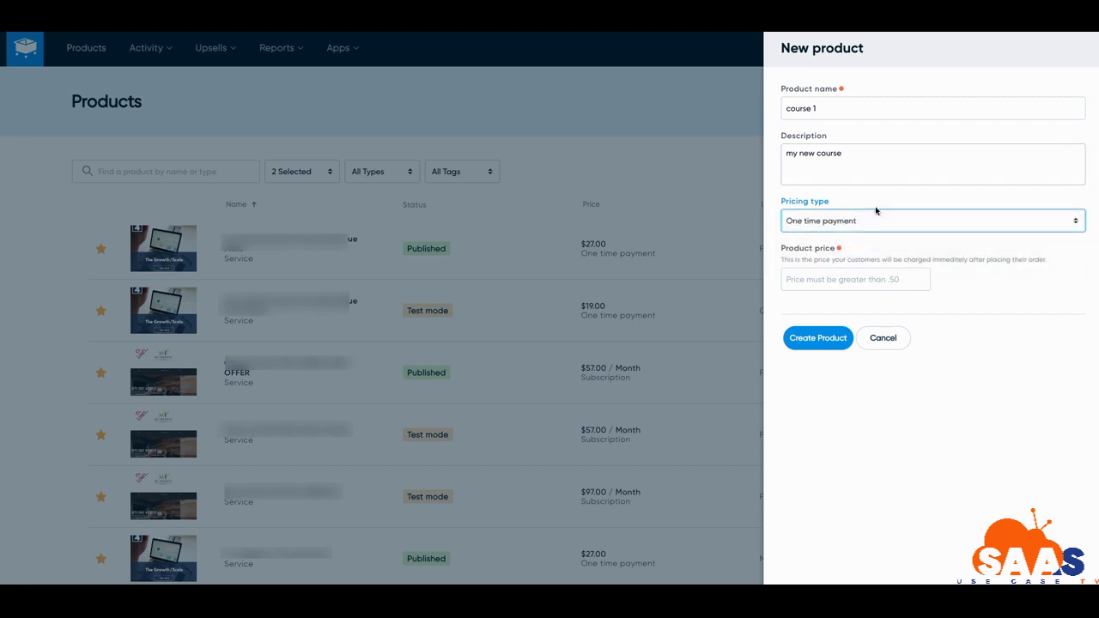
pyautogui.click(847, 280)
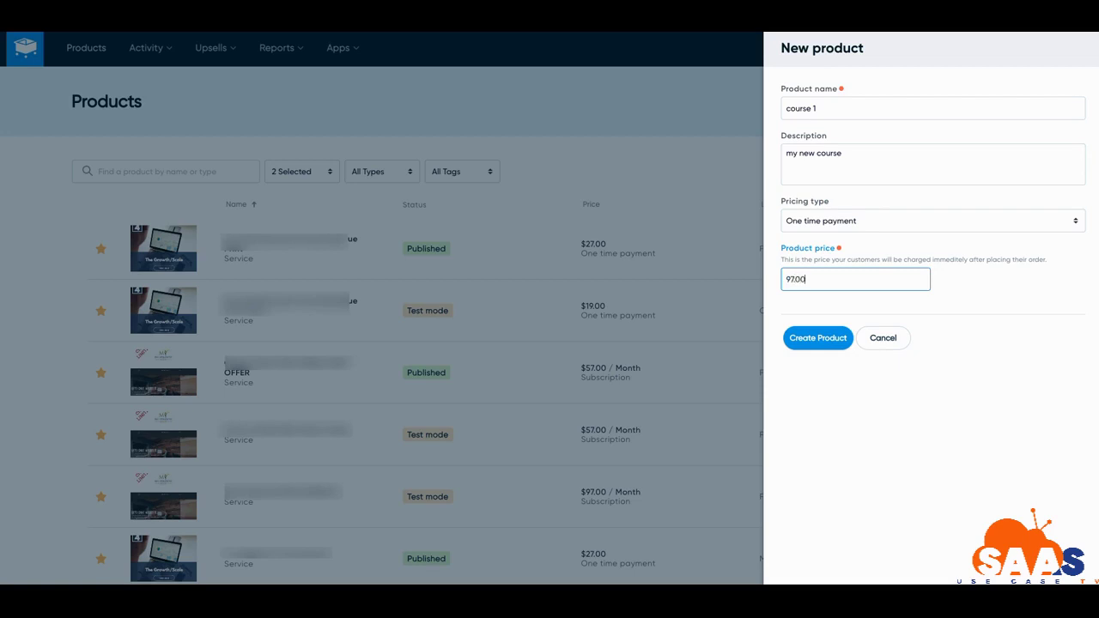
pyautogui.click(812, 338)
pyautogui.click(1073, 225)
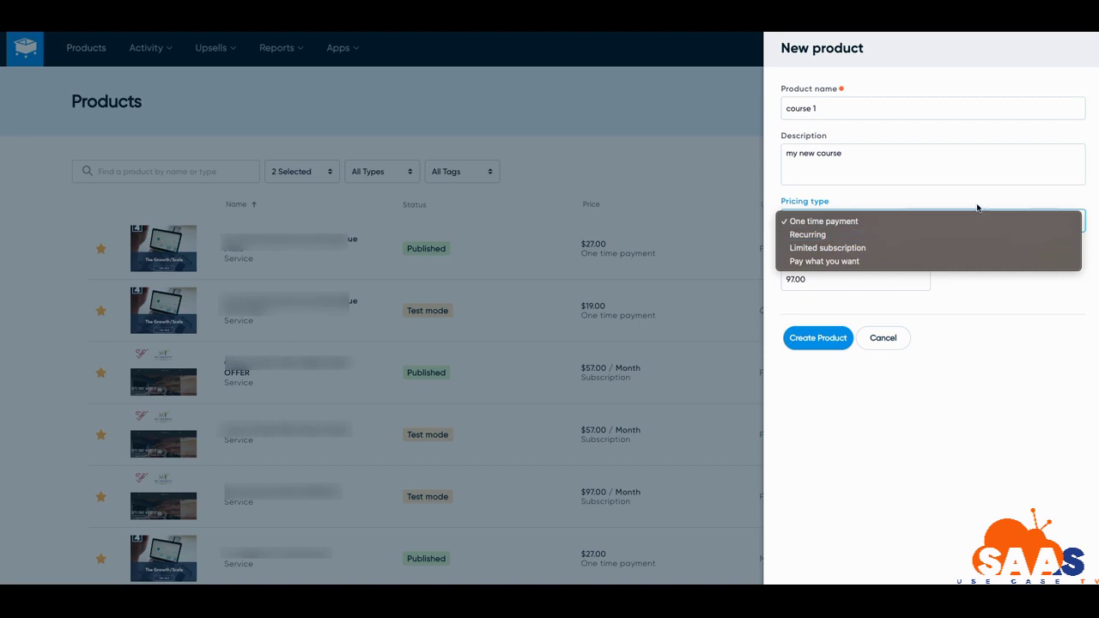
pyautogui.click(924, 201)
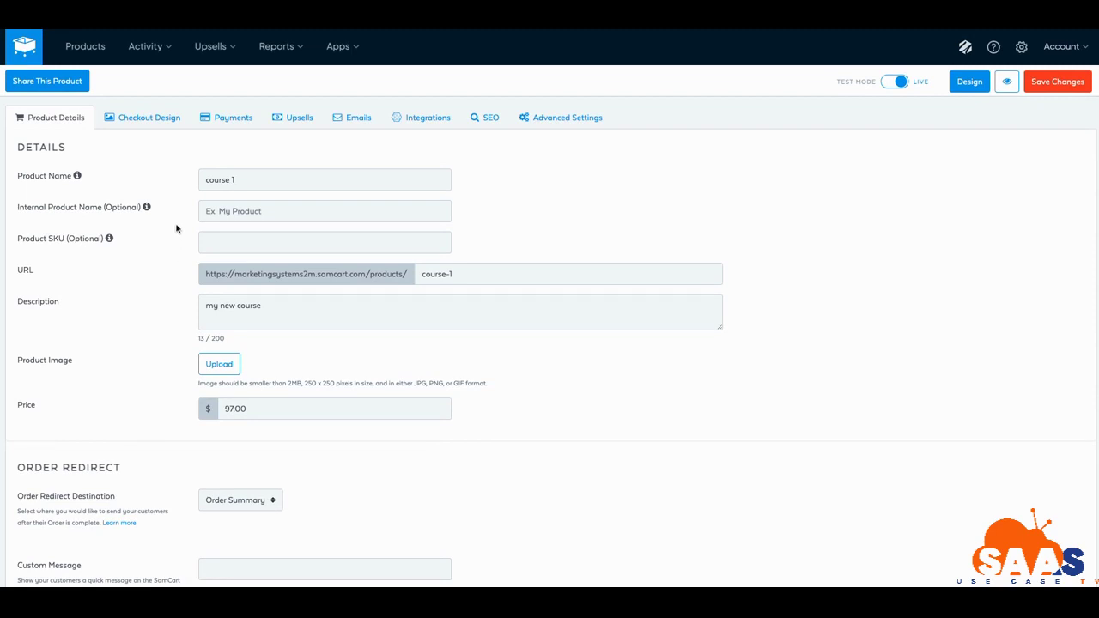
# - Examine the new product's details page, including the available order redirect destinations
pyautogui.scroll(-1, 177, 232)
pyautogui.scroll(1, 184, 211)
pyautogui.scroll(-2, 233, 196)
pyautogui.scroll(-4, 239, 219)
pyautogui.scroll(6, 239, 222)
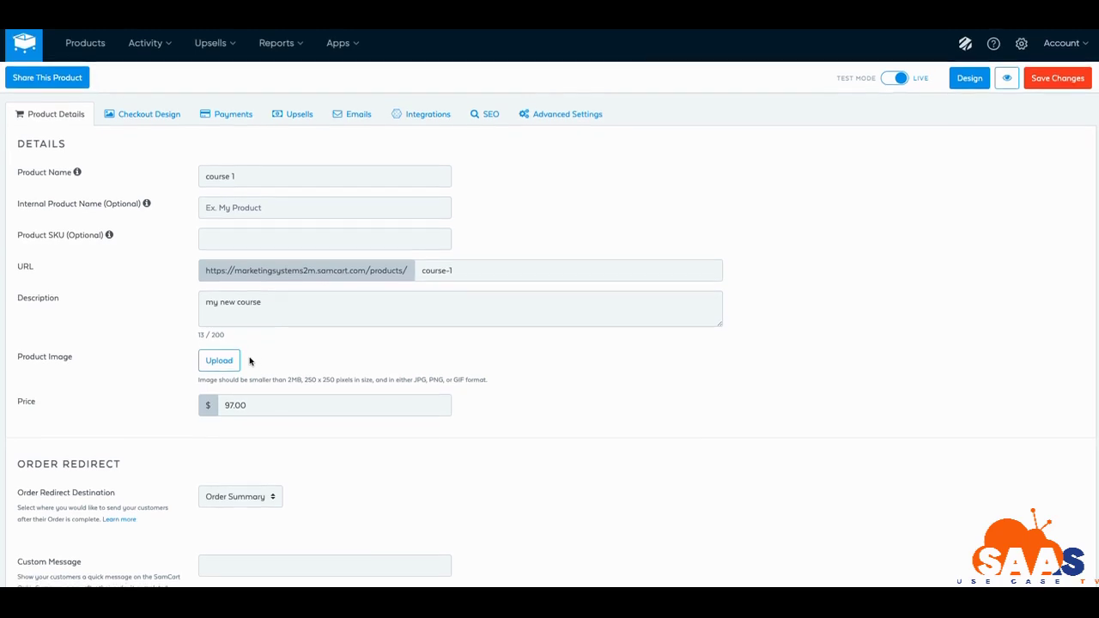
pyautogui.scroll(-1, 250, 367)
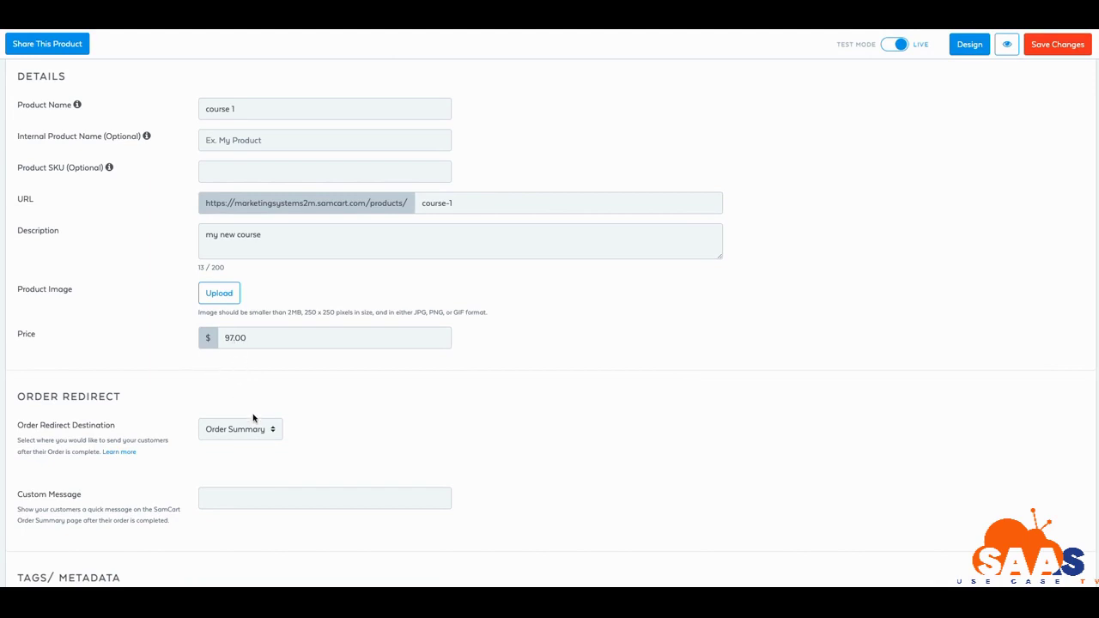
pyautogui.click(272, 433)
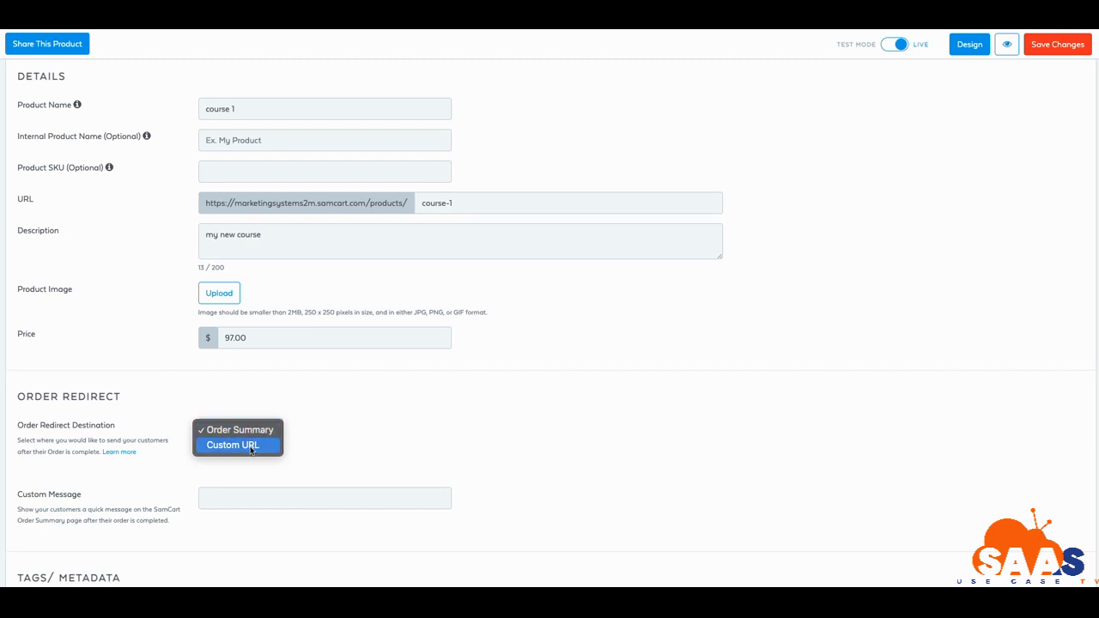
pyautogui.click(320, 421)
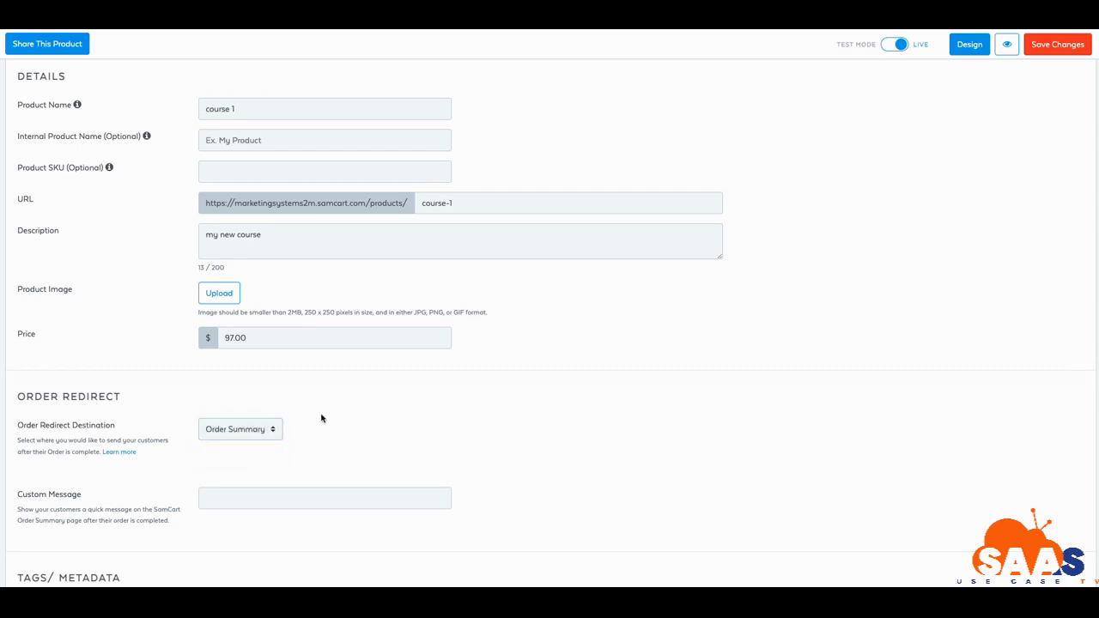
pyautogui.scroll(2, 352, 395)
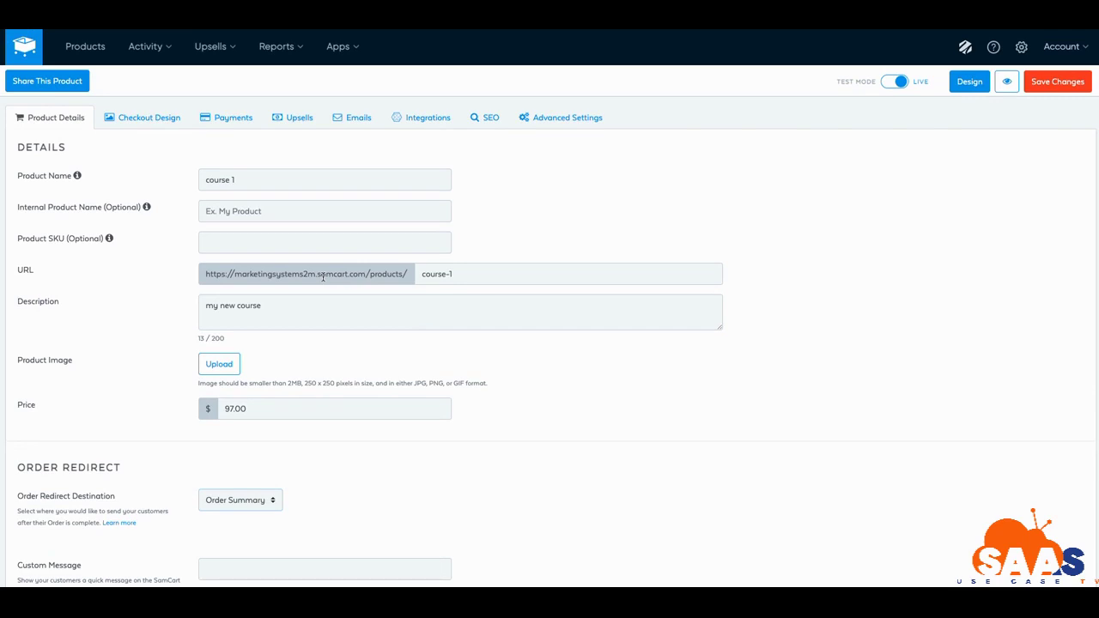
pyautogui.click(272, 503)
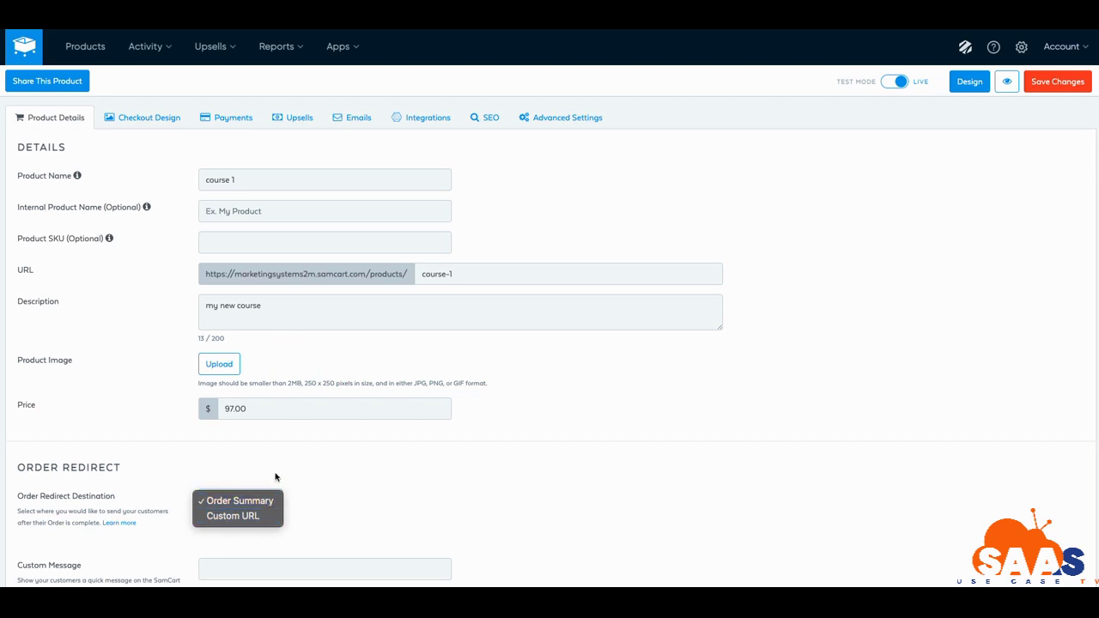
pyautogui.click(278, 478)
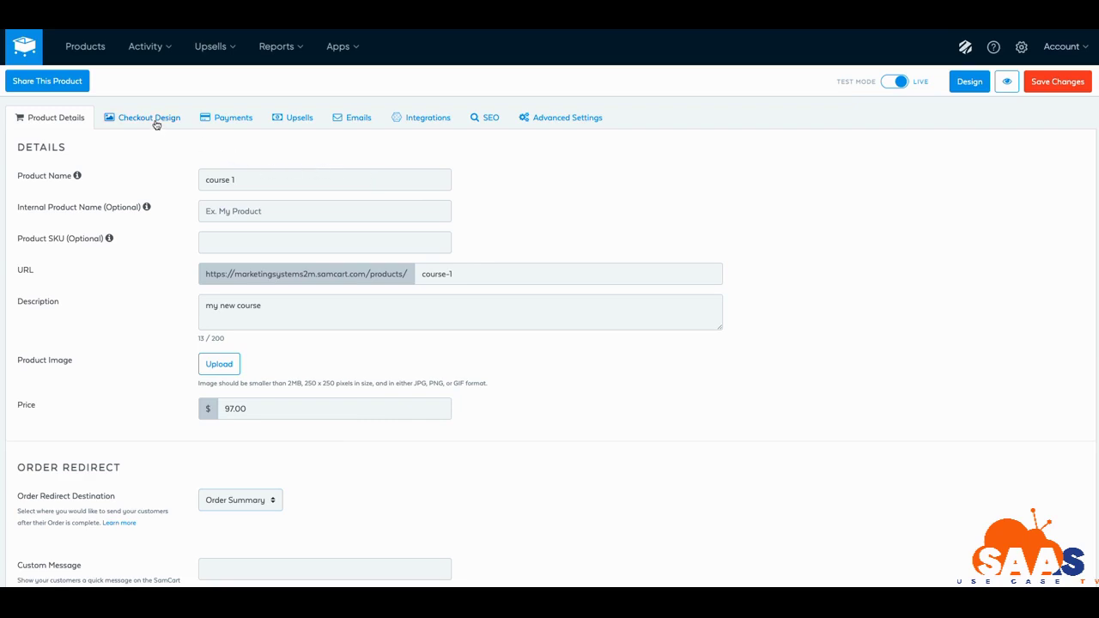
# - Go to the Courses App and create a new course from the course library
pyautogui.click(358, 50)
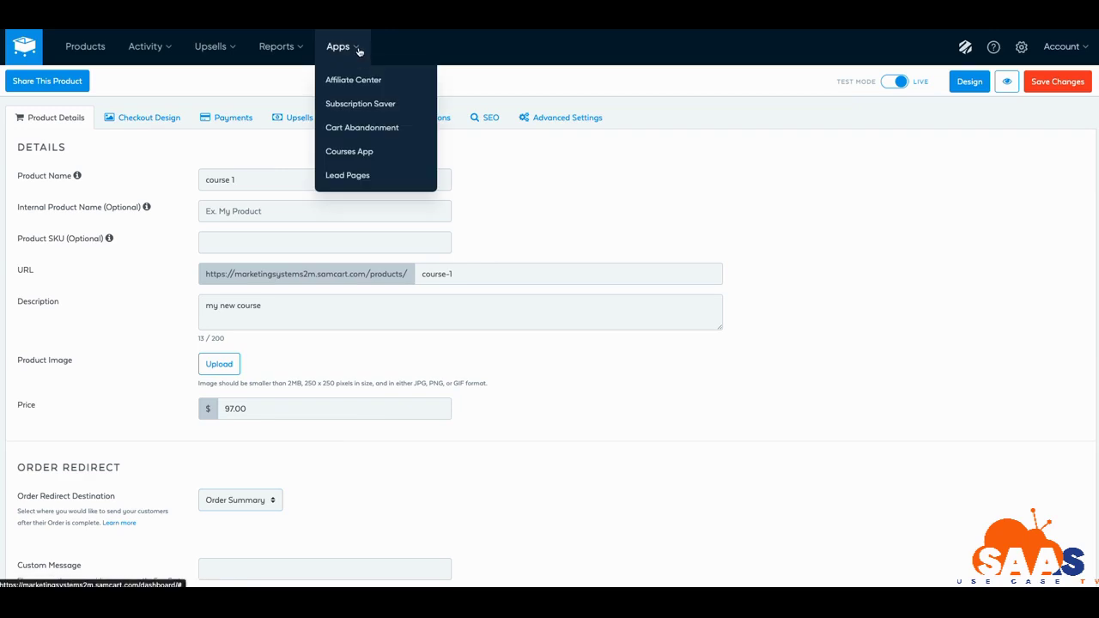
pyautogui.click(349, 152)
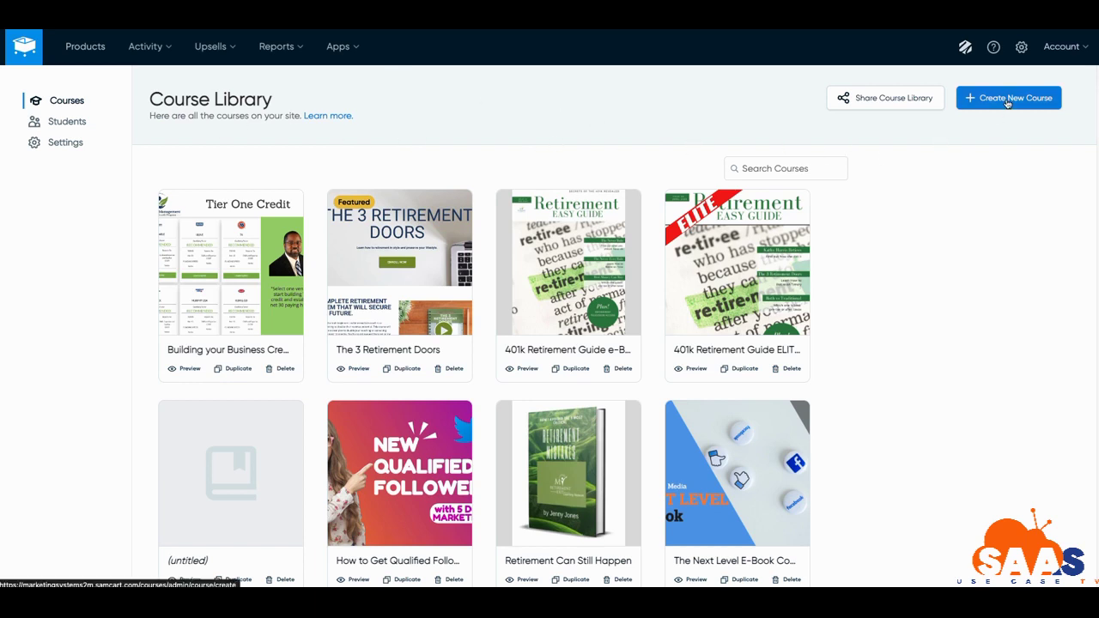
pyautogui.click(1008, 100)
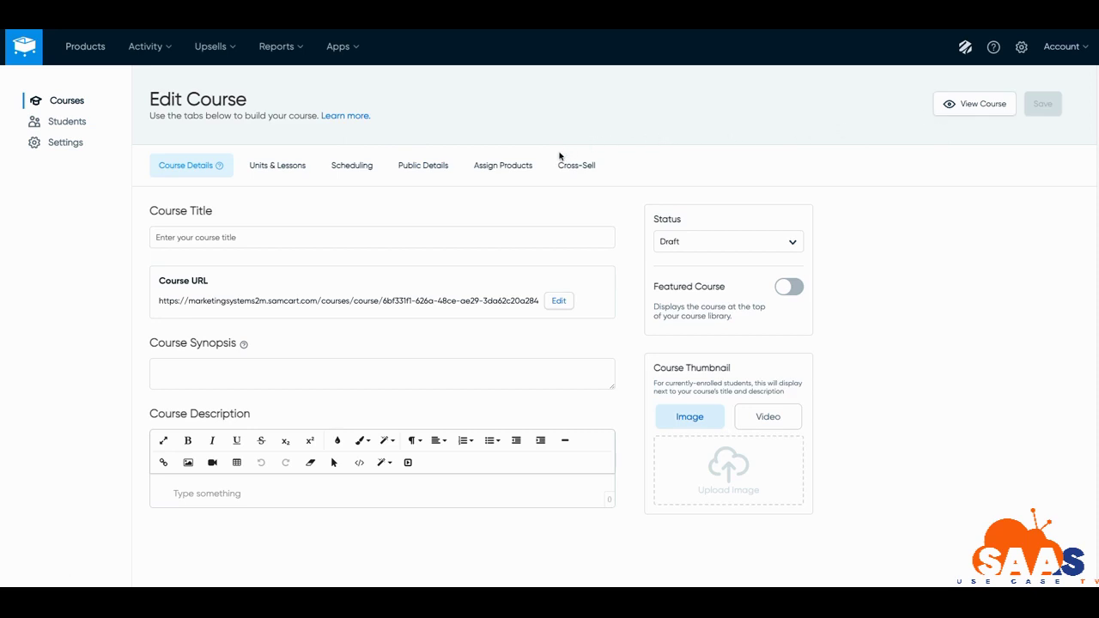
# - Assign the product "course 1" to the course's Basic Tier and save the assignment
pyautogui.click(504, 175)
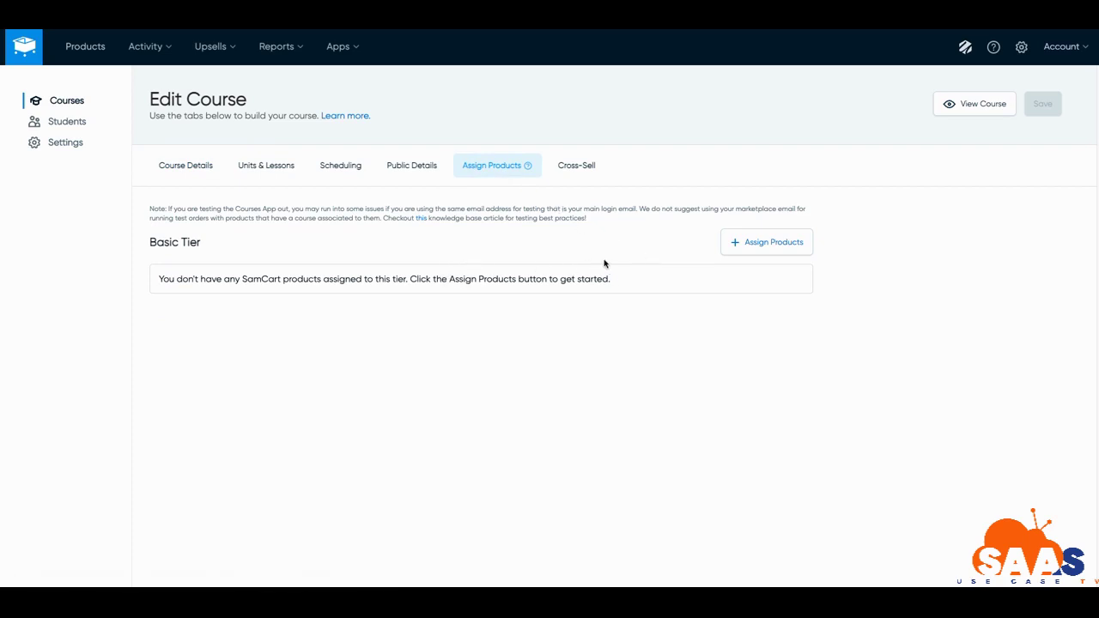
pyautogui.click(761, 251)
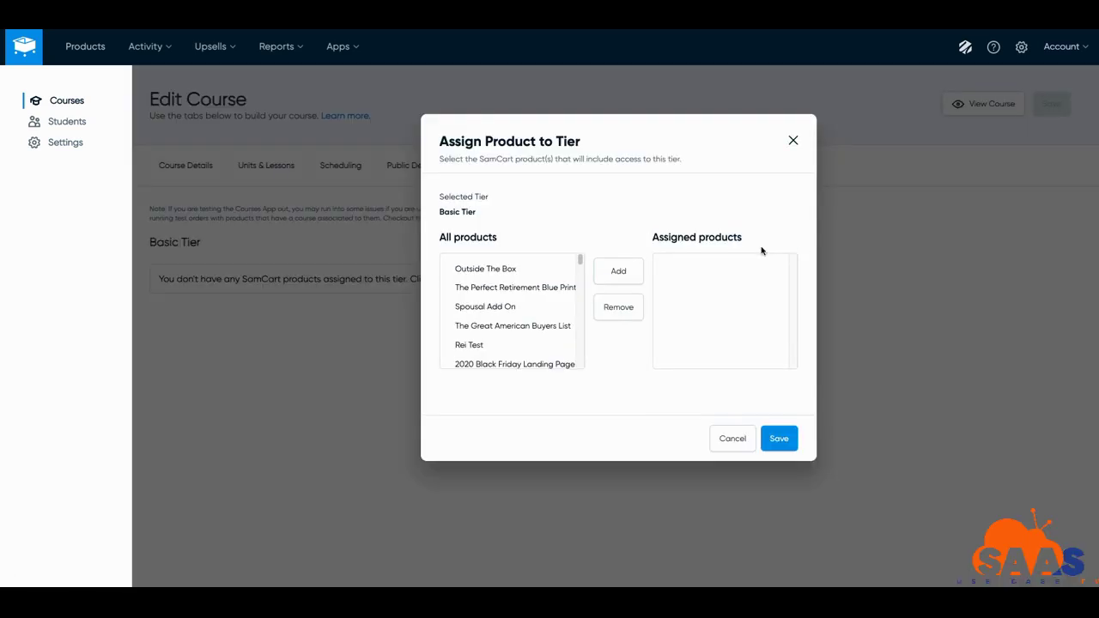
pyautogui.moveTo(580, 259); pyautogui.dragTo(582, 370)
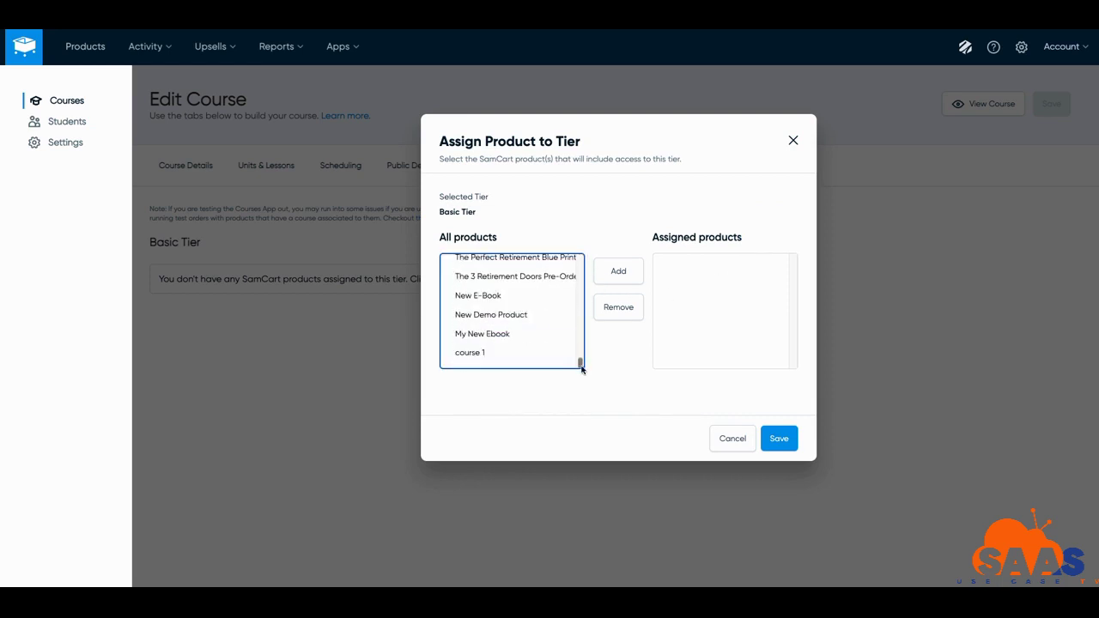
pyautogui.click(479, 354)
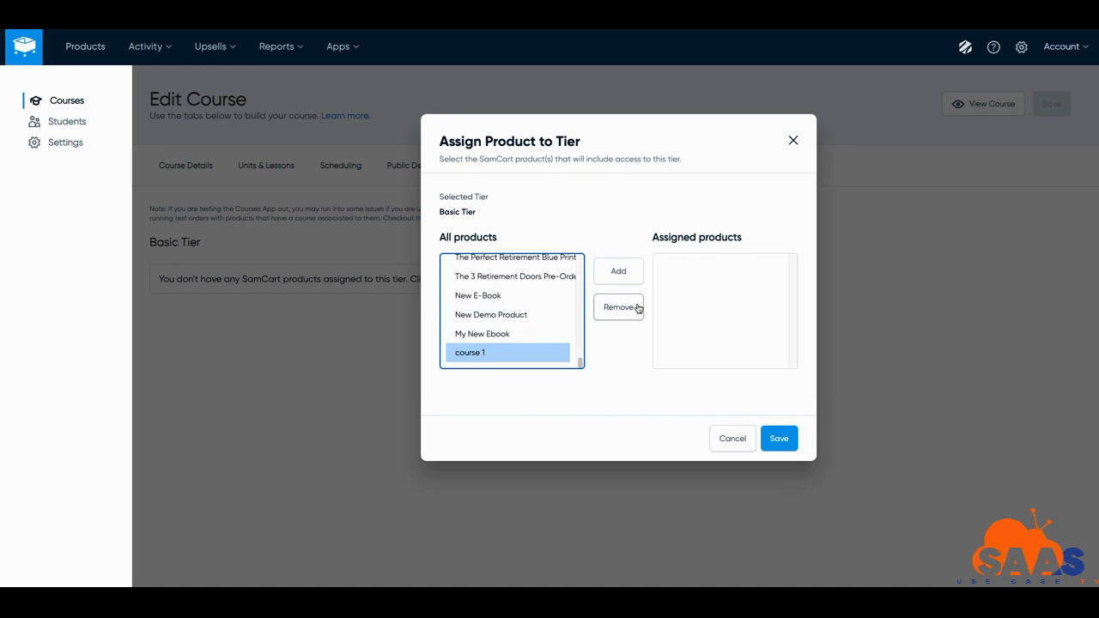
pyautogui.click(626, 279)
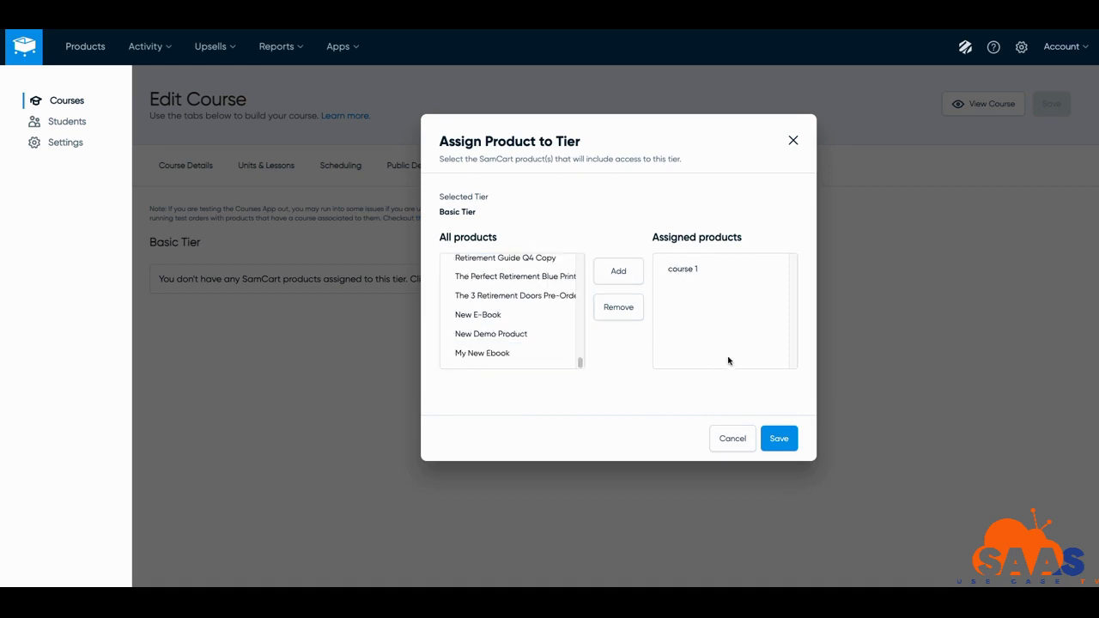
pyautogui.click(779, 440)
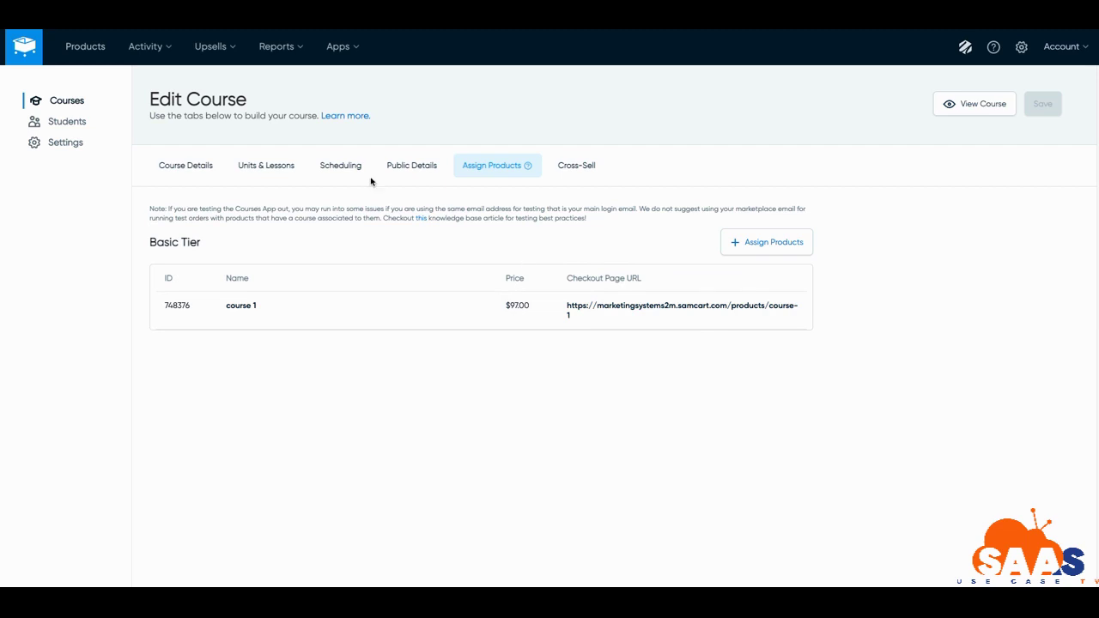
# - Return to the "course 1" product's details and set its order redirect destination to Course Auto-Enroll
pyautogui.moveTo(150, 65)
pyautogui.moveTo(123, 51)
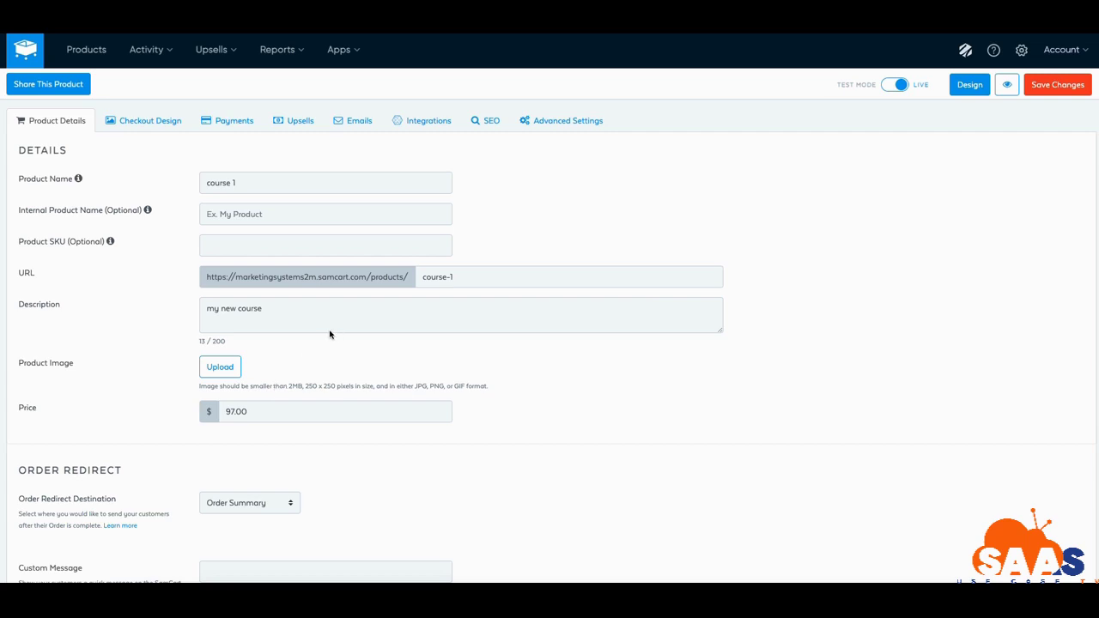
pyautogui.scroll(-2, 314, 330)
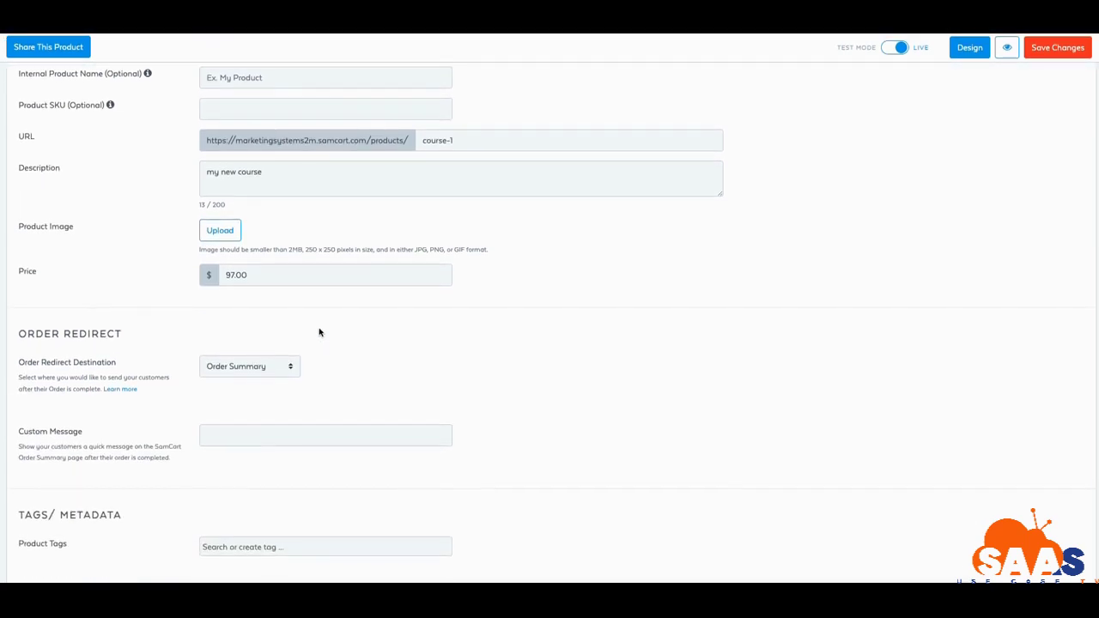
pyautogui.scroll(1, 318, 331)
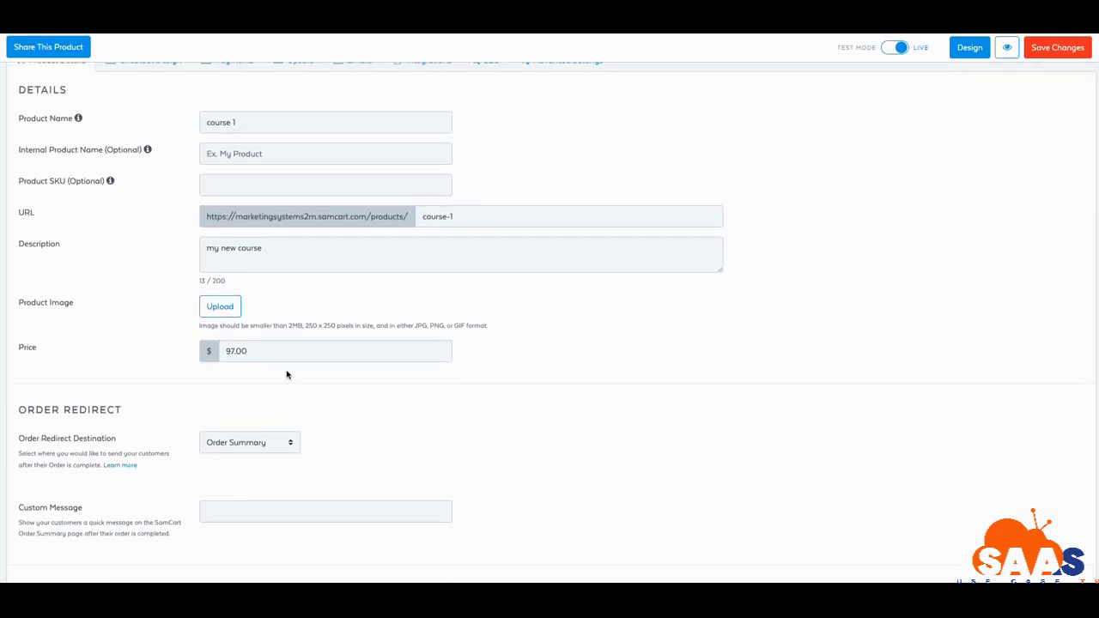
pyautogui.click(291, 448)
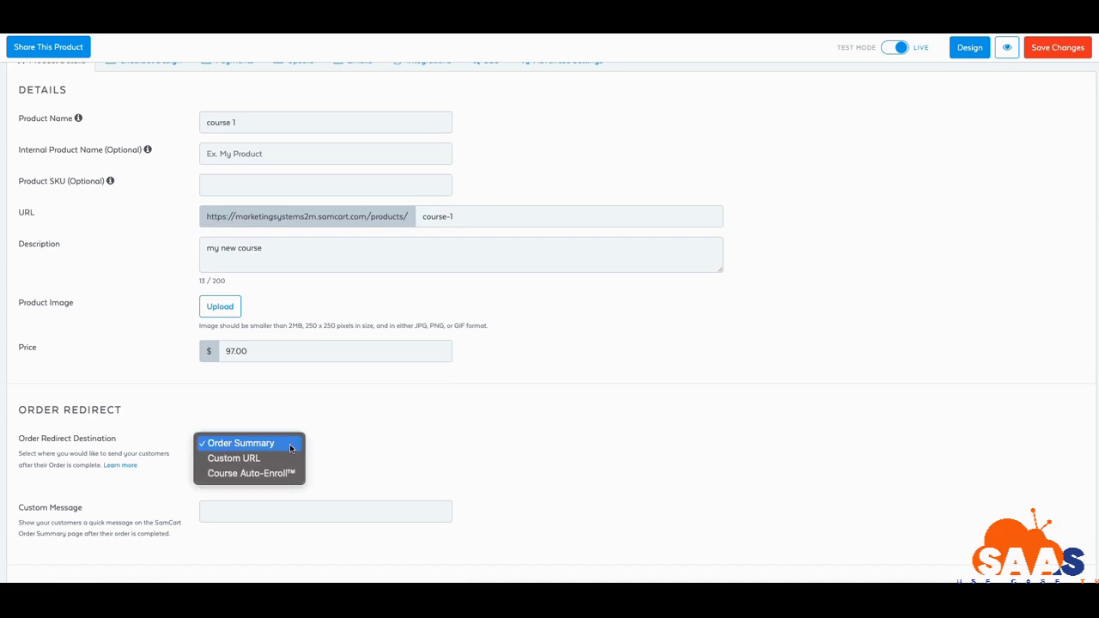
pyautogui.click(257, 473)
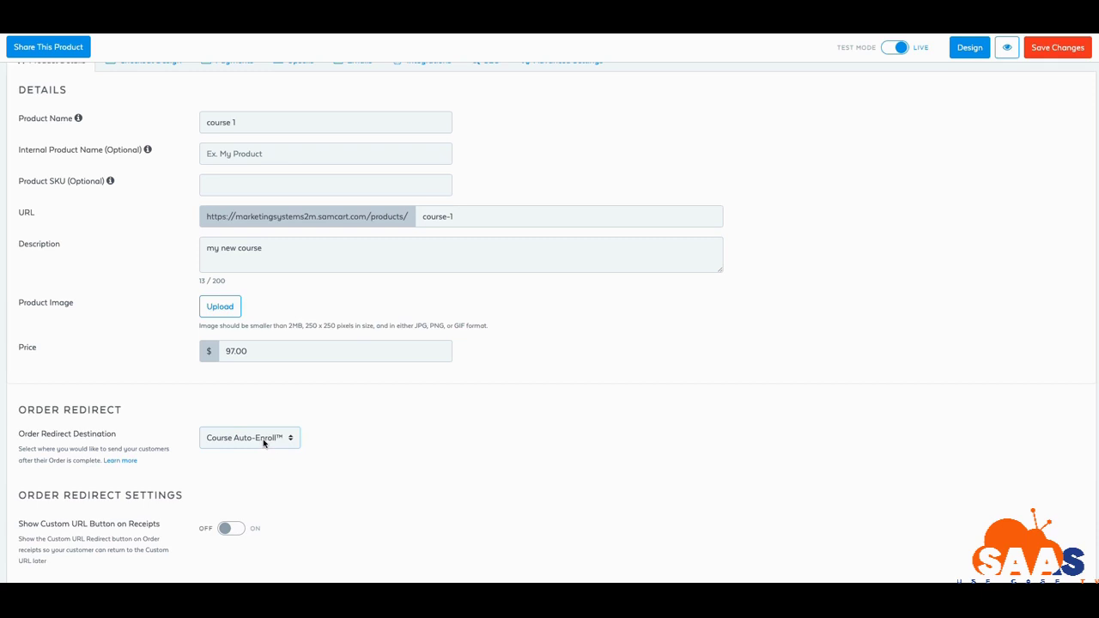
# - Go to the product's checkout design and apply the premade Guitar template
pyautogui.scroll(1, 290, 446)
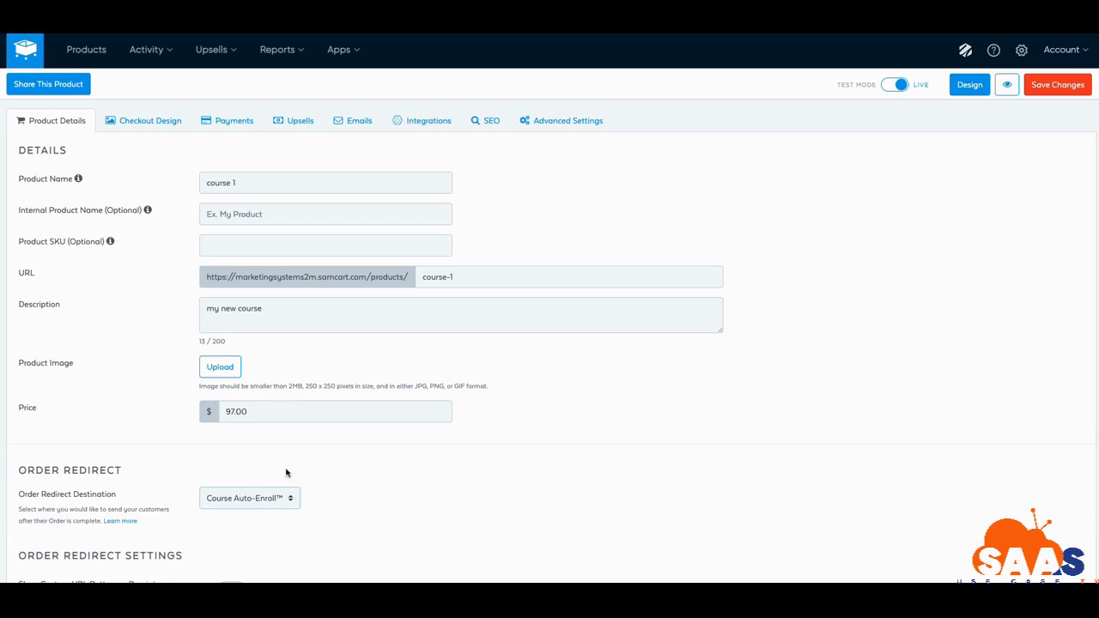
pyautogui.click(144, 125)
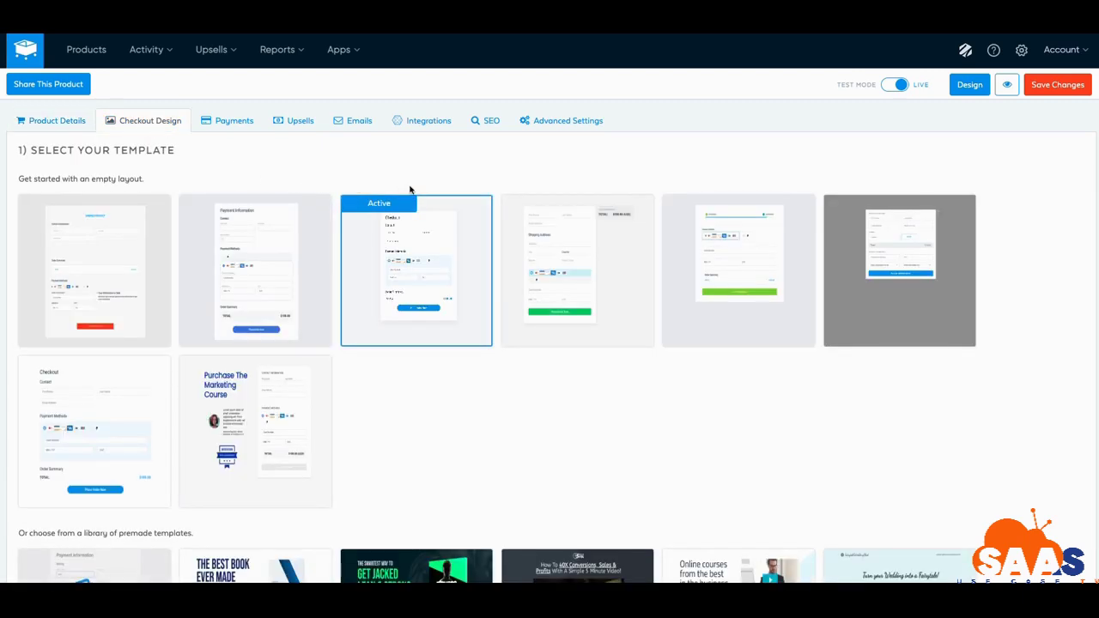
pyautogui.scroll(-1, 314, 184)
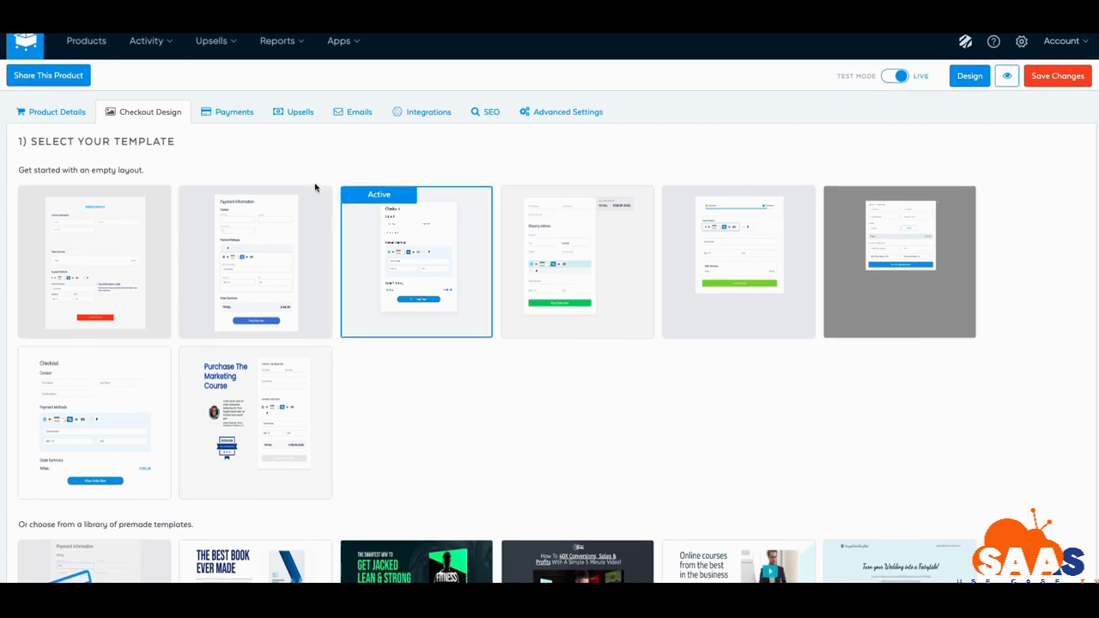
pyautogui.moveTo(415, 265)
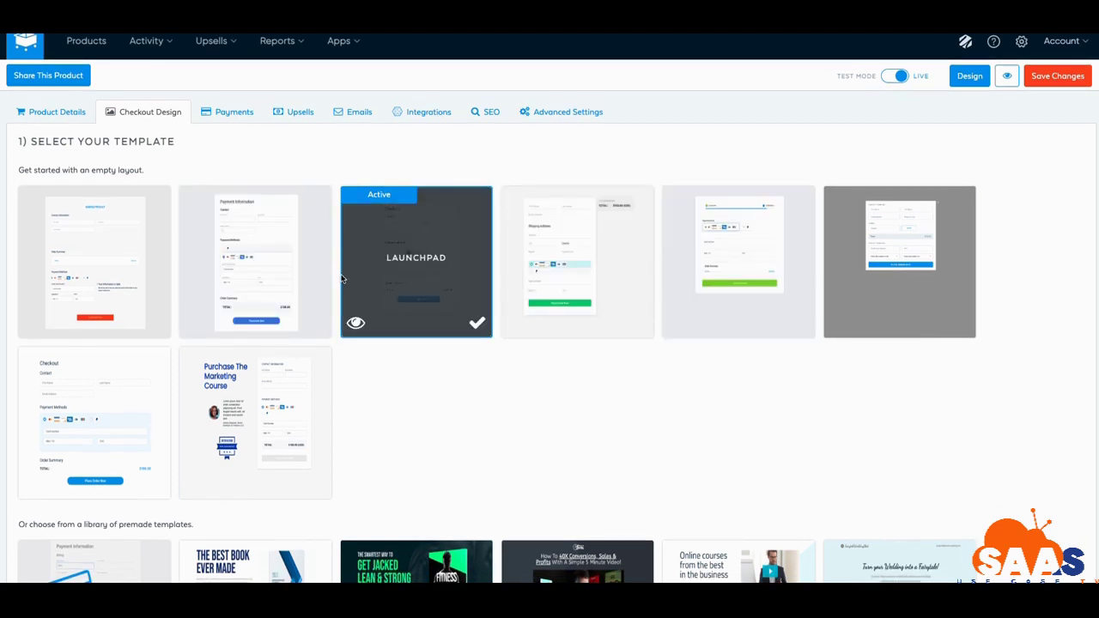
pyautogui.scroll(-1, 342, 277)
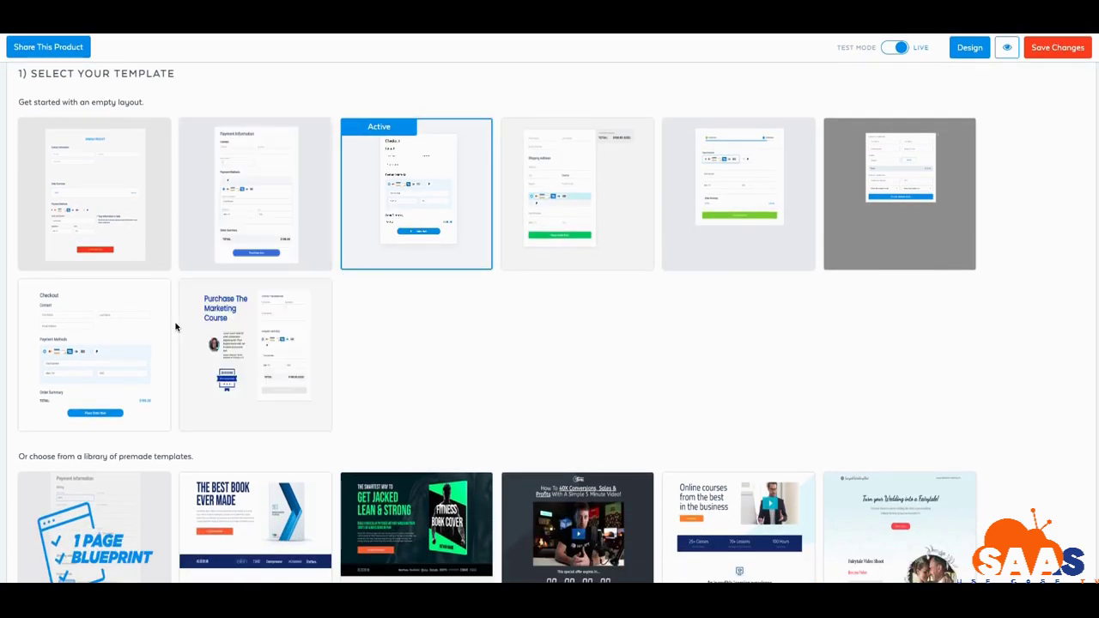
pyautogui.moveTo(426, 208)
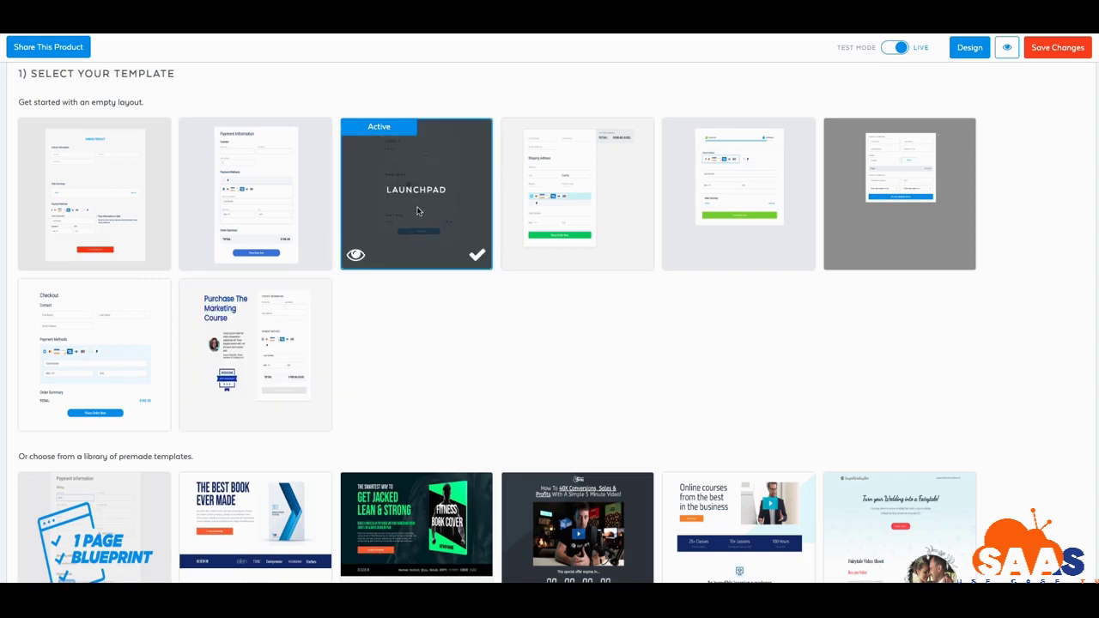
pyautogui.moveTo(280, 201)
pyautogui.scroll(-2, 323, 231)
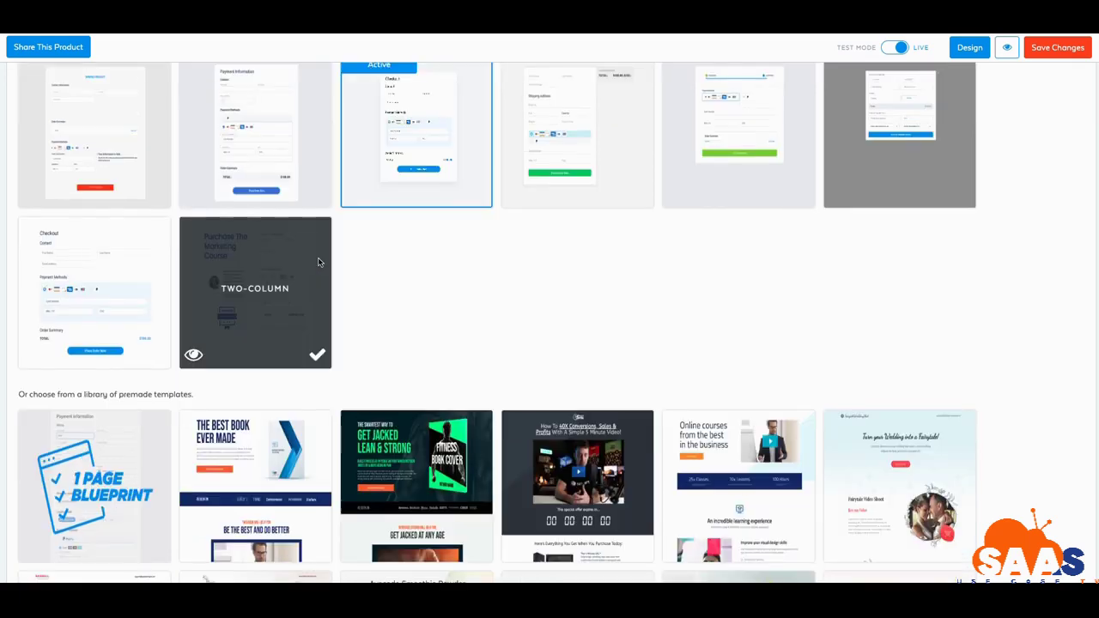
pyautogui.scroll(-1, 323, 235)
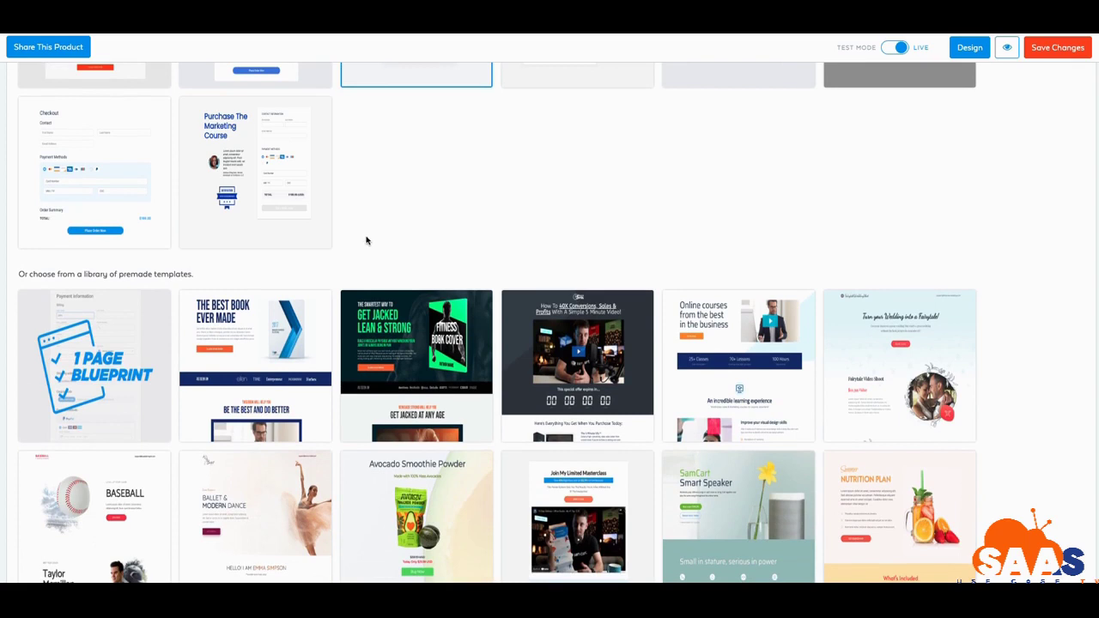
pyautogui.scroll(-1, 369, 237)
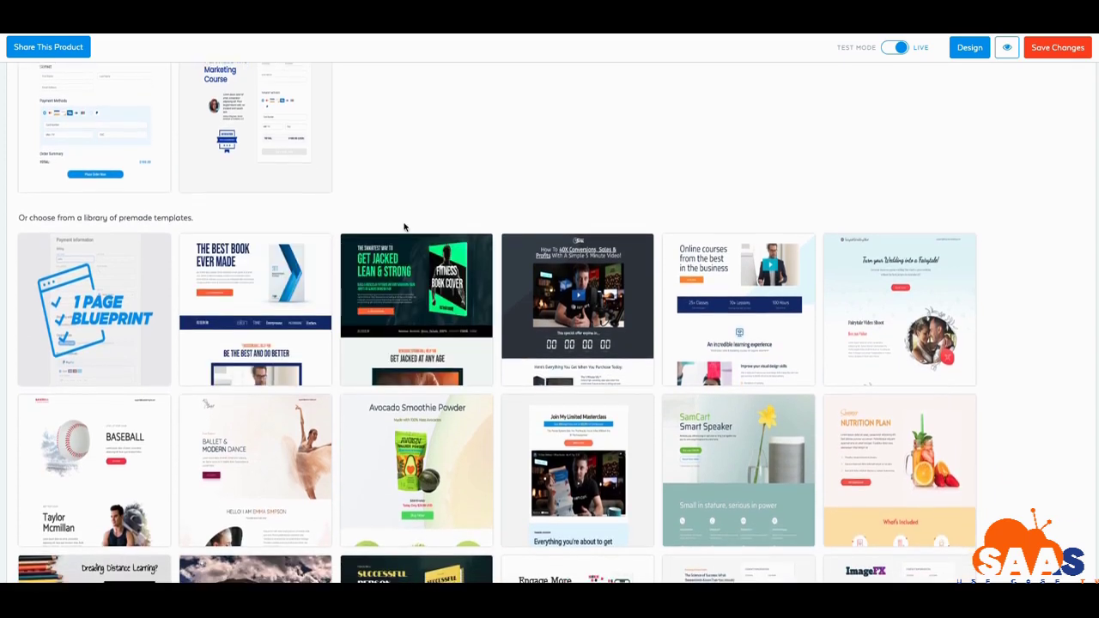
pyautogui.scroll(-1, 407, 227)
pyautogui.scroll(-6, 401, 202)
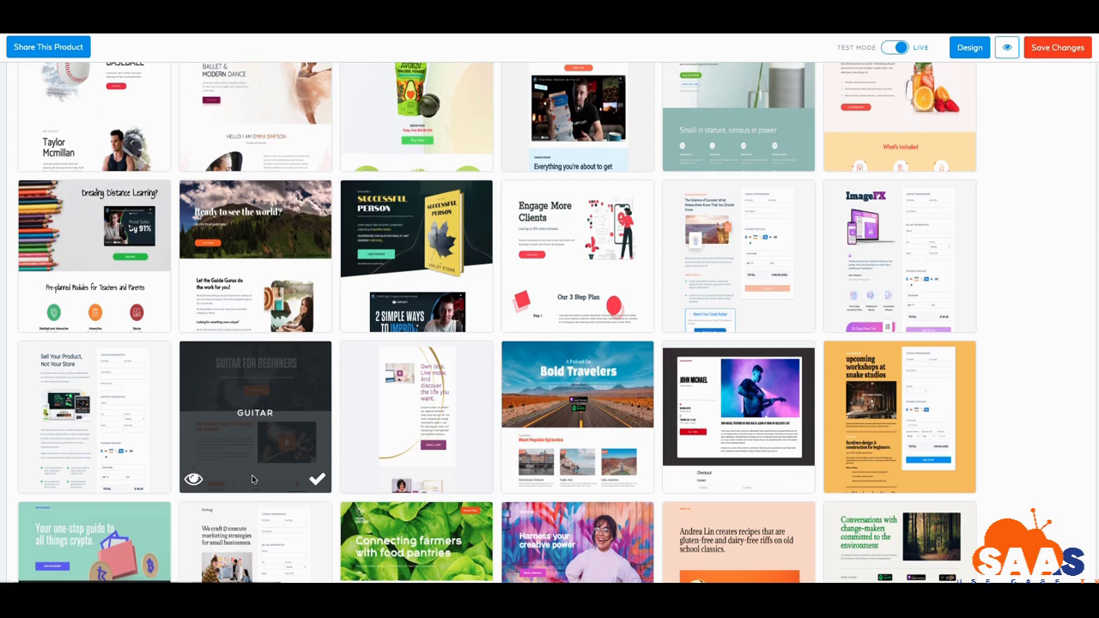
pyautogui.click(318, 481)
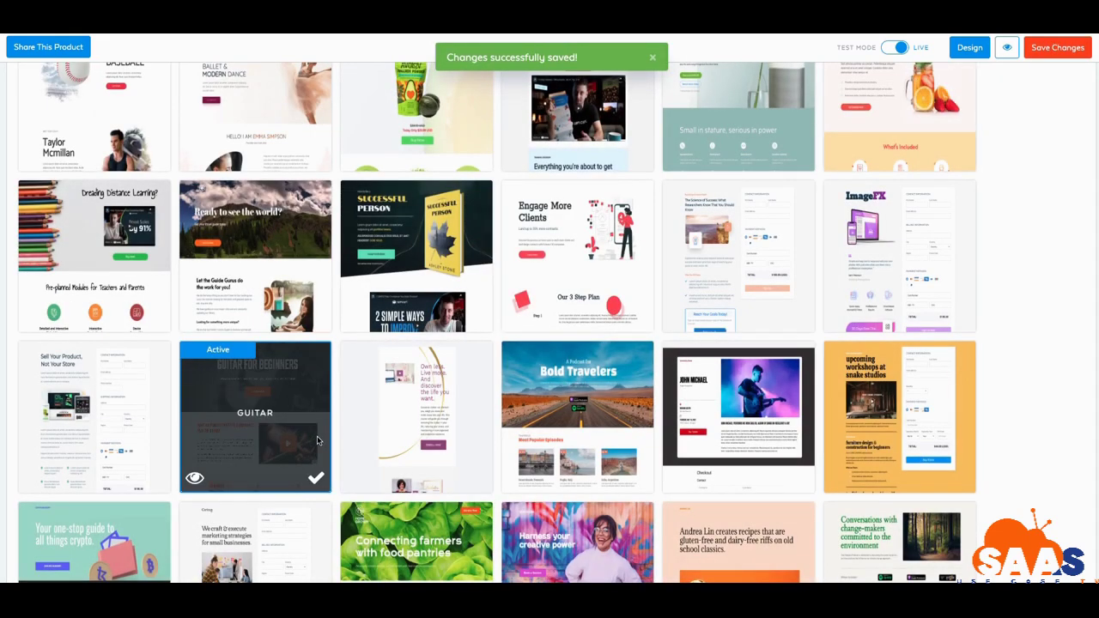
# - Keep the Guitar template as the active checkout design and open it in the page design editor
pyautogui.scroll(8, 312, 413)
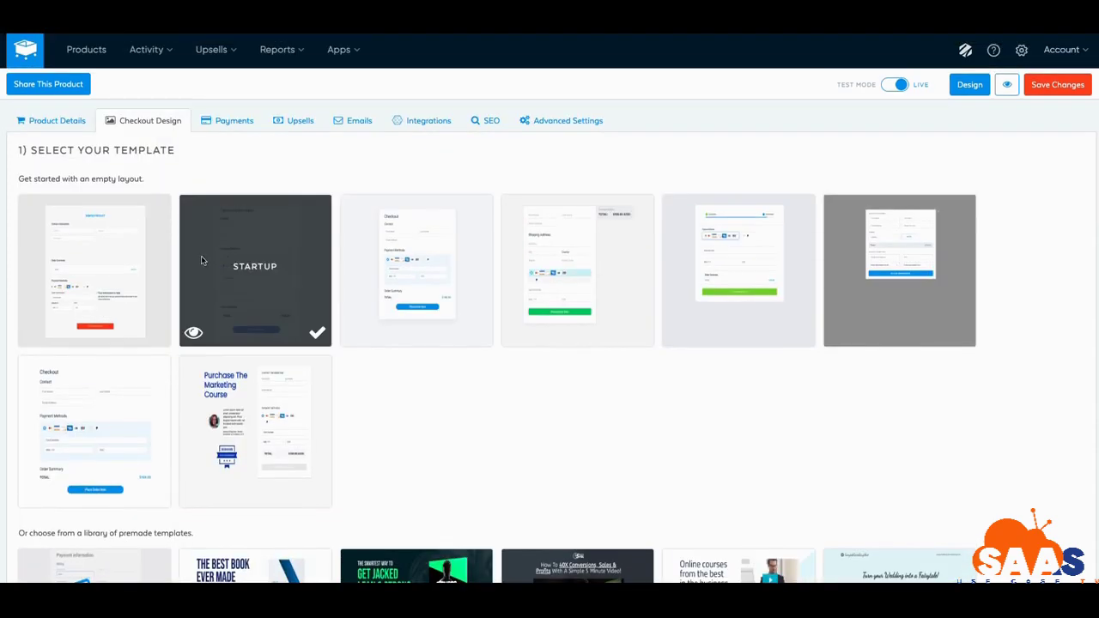
pyautogui.scroll(-1, 311, 333)
pyautogui.scroll(-5, 310, 332)
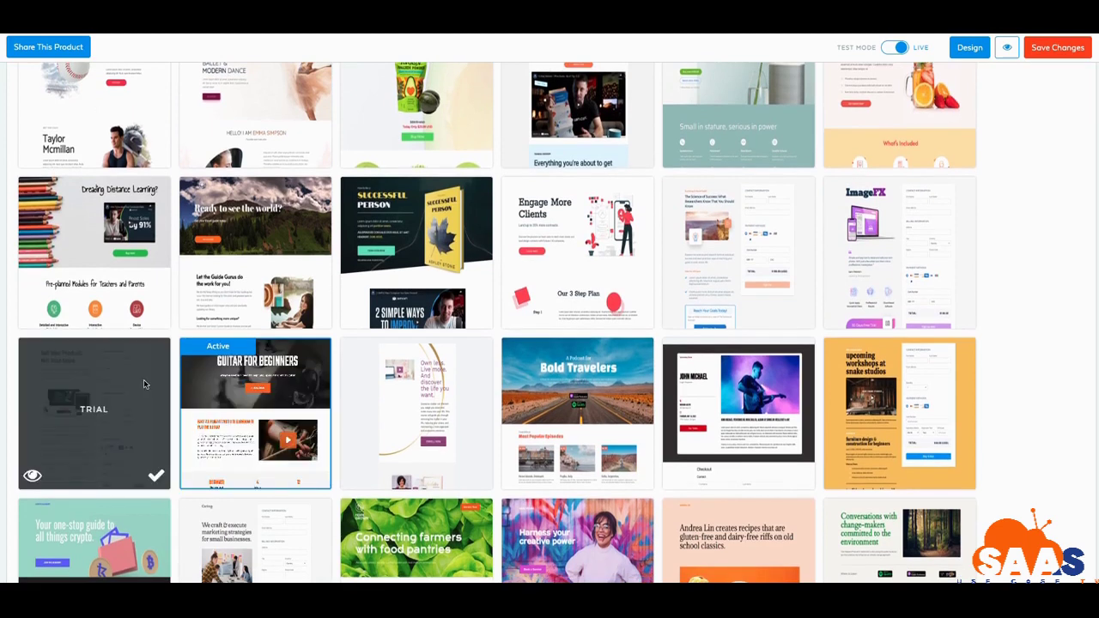
pyautogui.scroll(1, 261, 431)
pyautogui.click(316, 491)
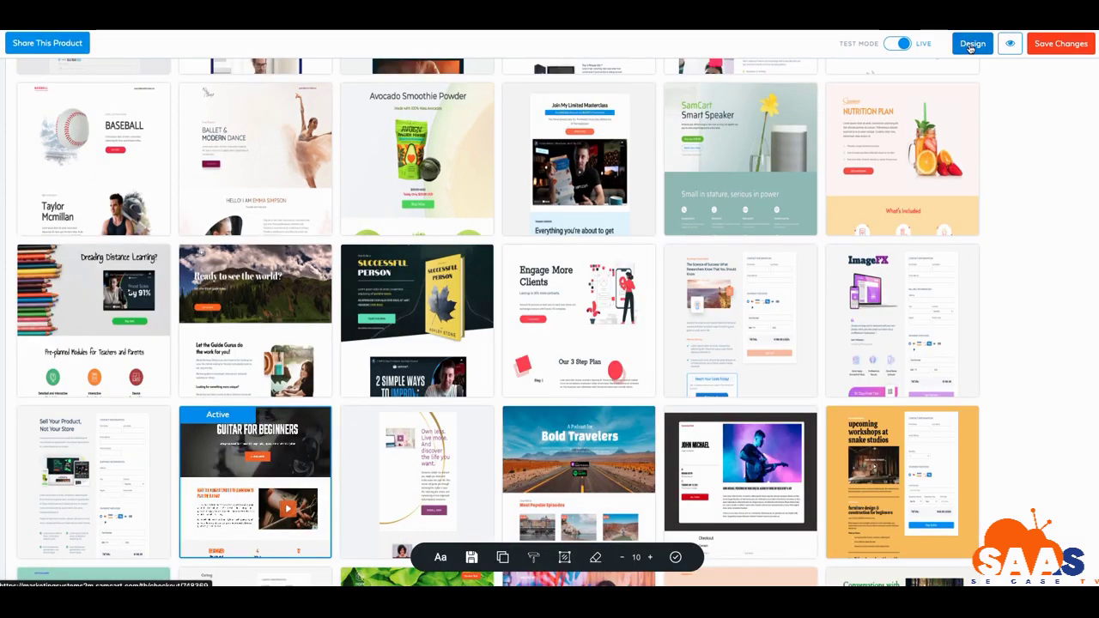
pyautogui.click(970, 49)
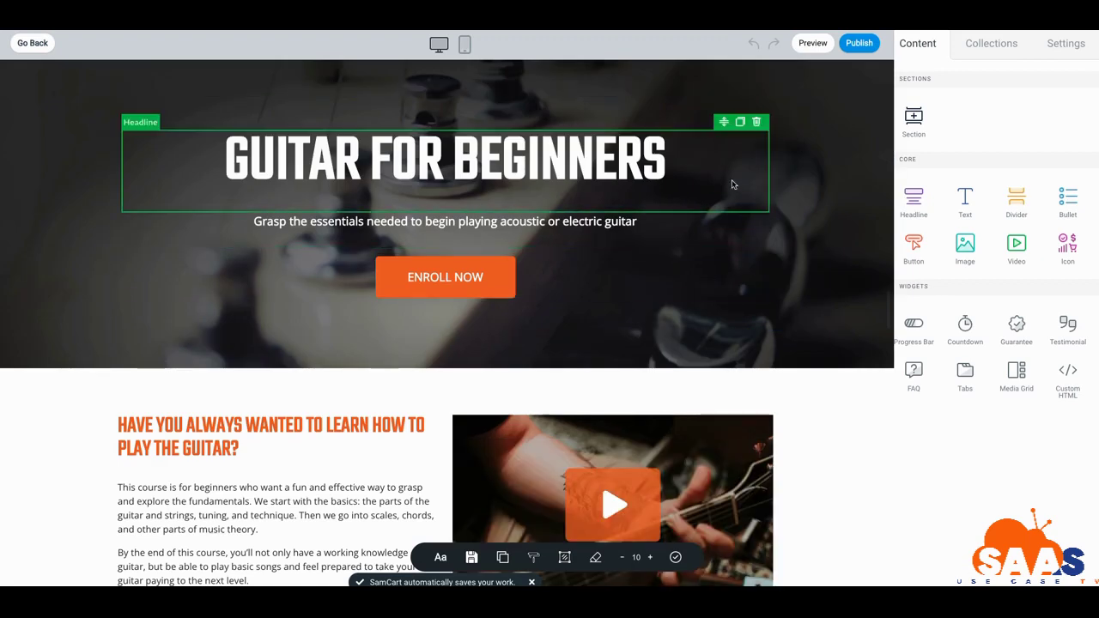
# - Examine the Guitar template's sales page sections from the headline down to the checkout form
pyautogui.scroll(-6, 595, 142)
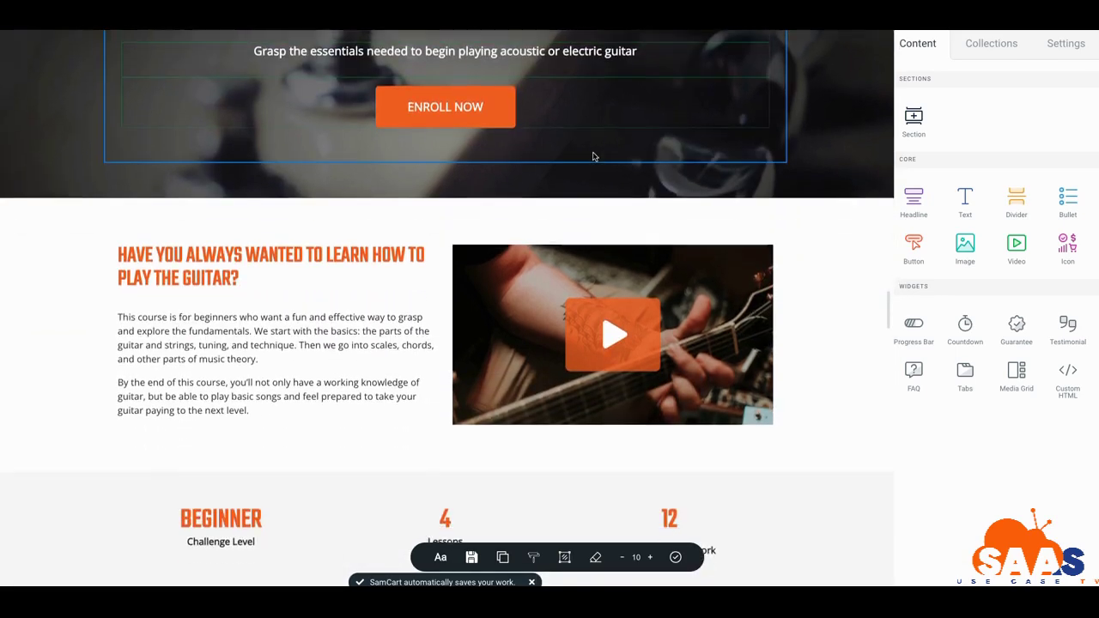
pyautogui.scroll(-10, 590, 176)
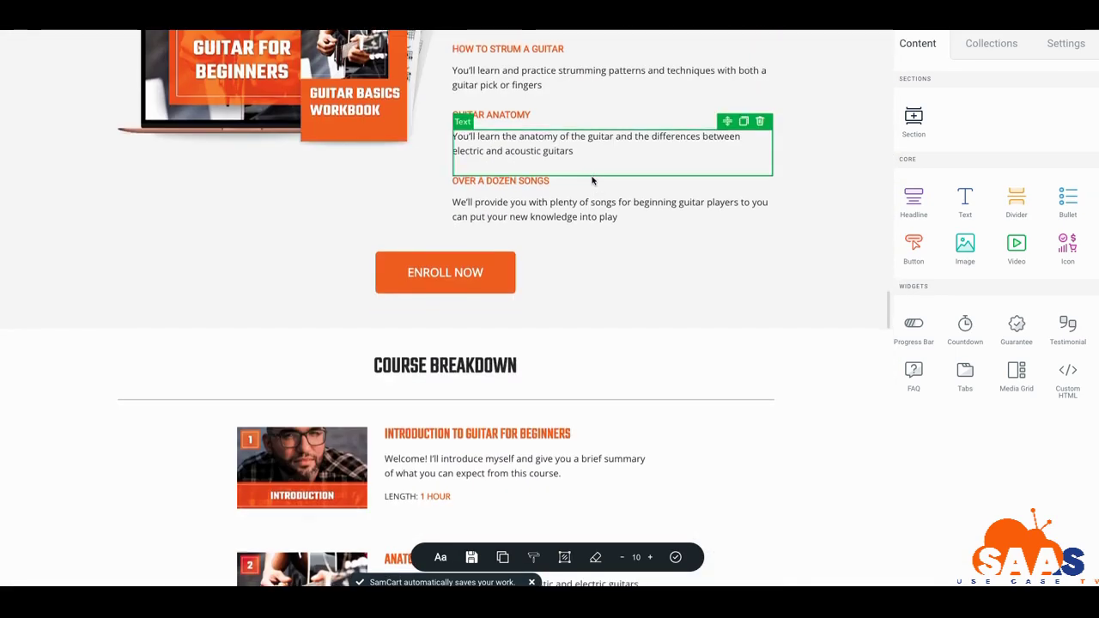
pyautogui.scroll(-10, 591, 197)
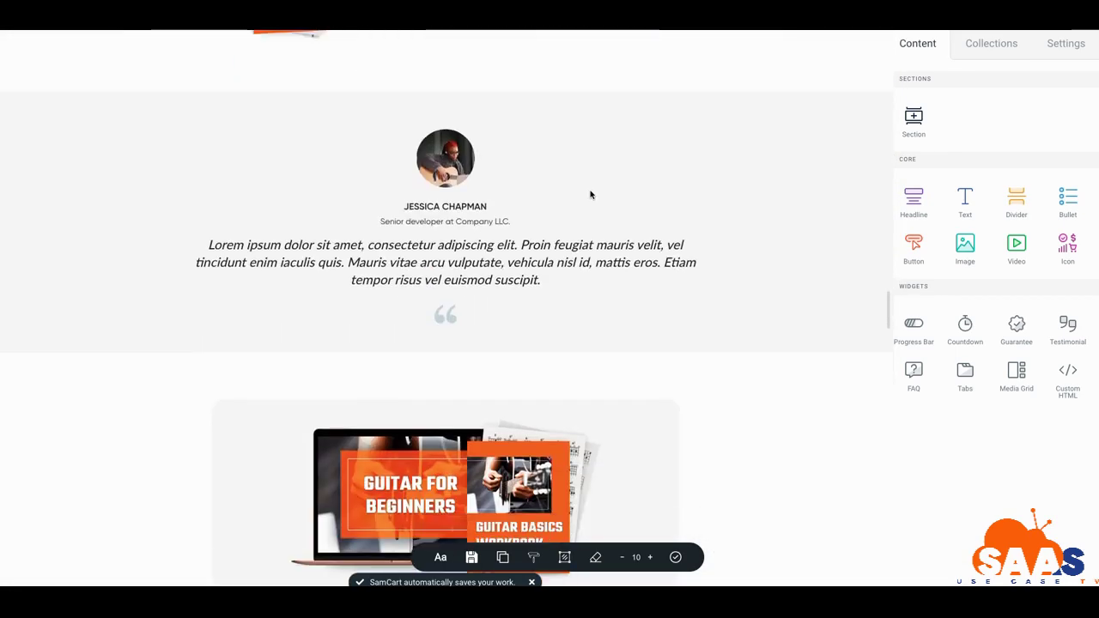
pyautogui.scroll(-10, 593, 236)
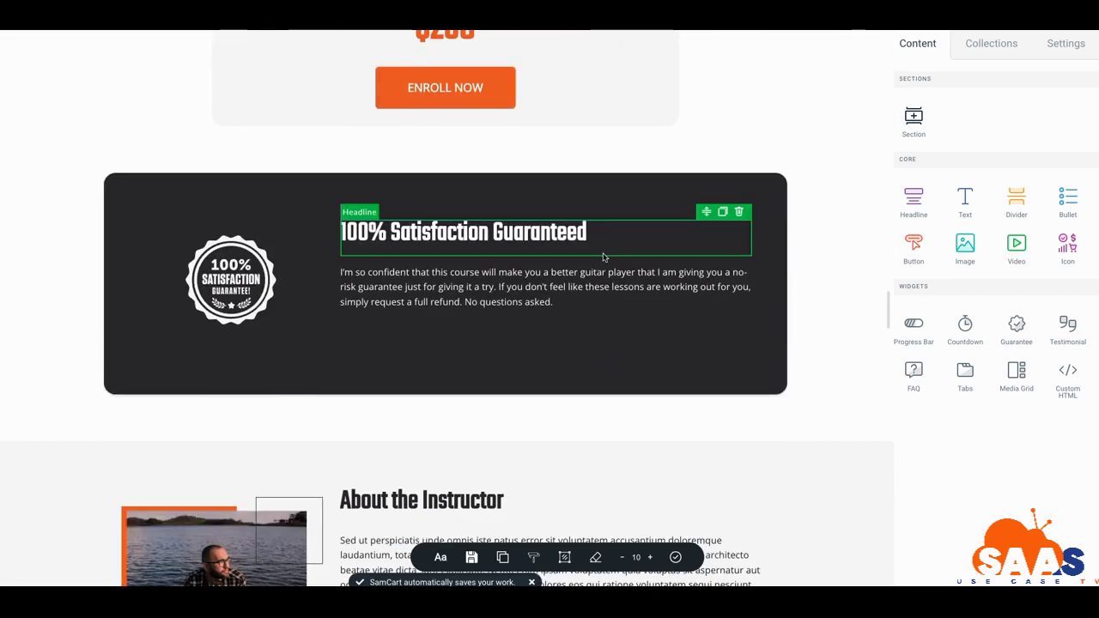
pyautogui.scroll(-10, 568, 291)
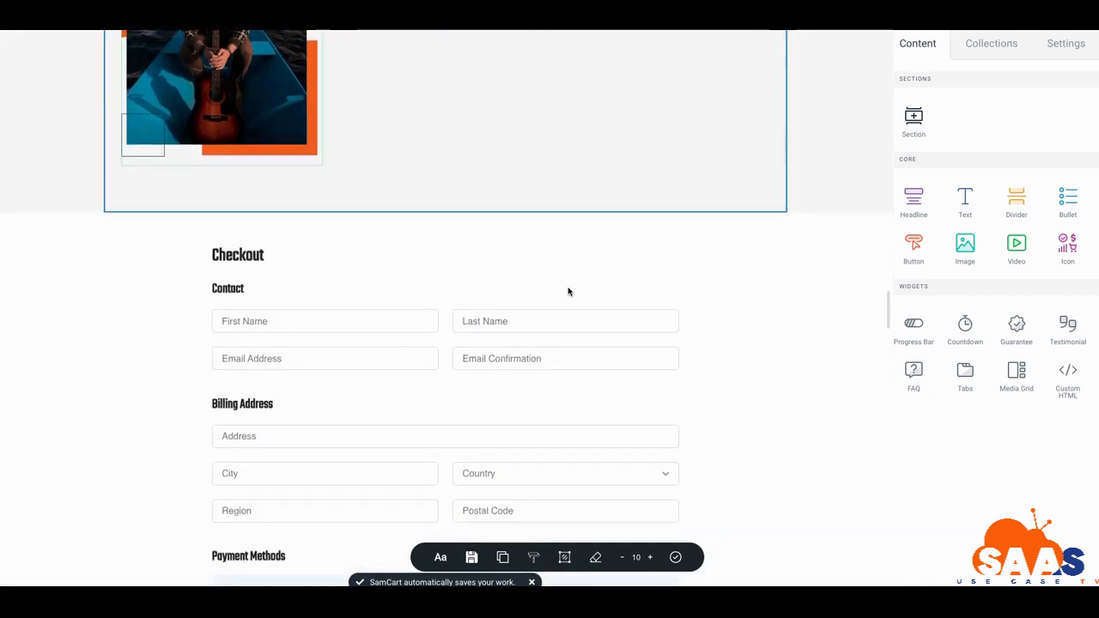
pyautogui.scroll(20, 567, 292)
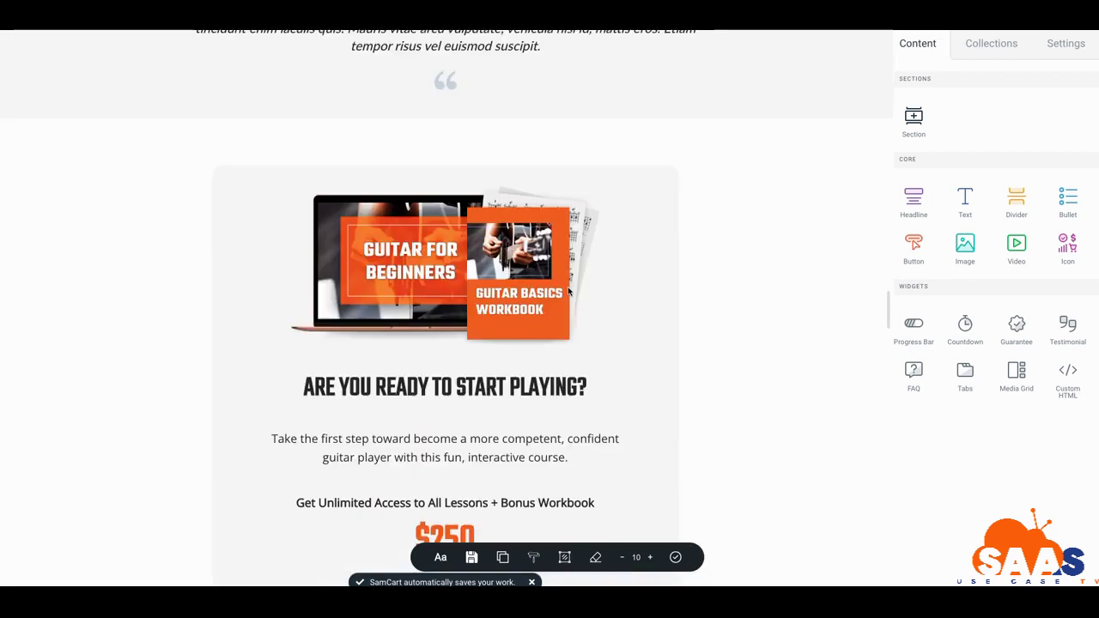
pyautogui.scroll(10, 567, 291)
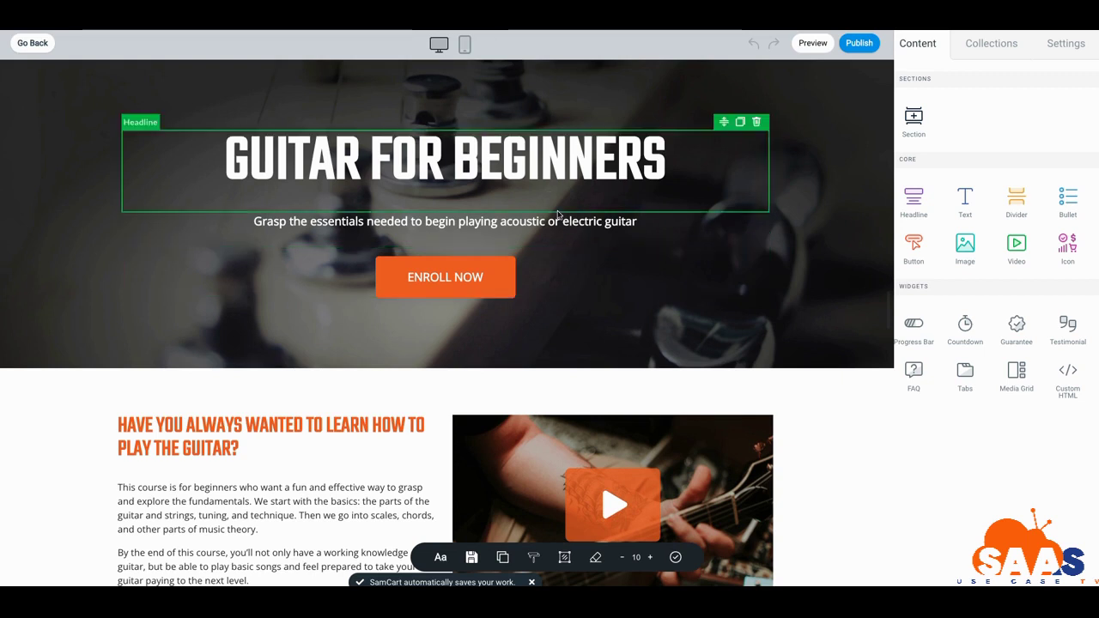
# - Change the hero section's Enroll Now button color to blue 1919F0 and copy its hex code
pyautogui.click(501, 290)
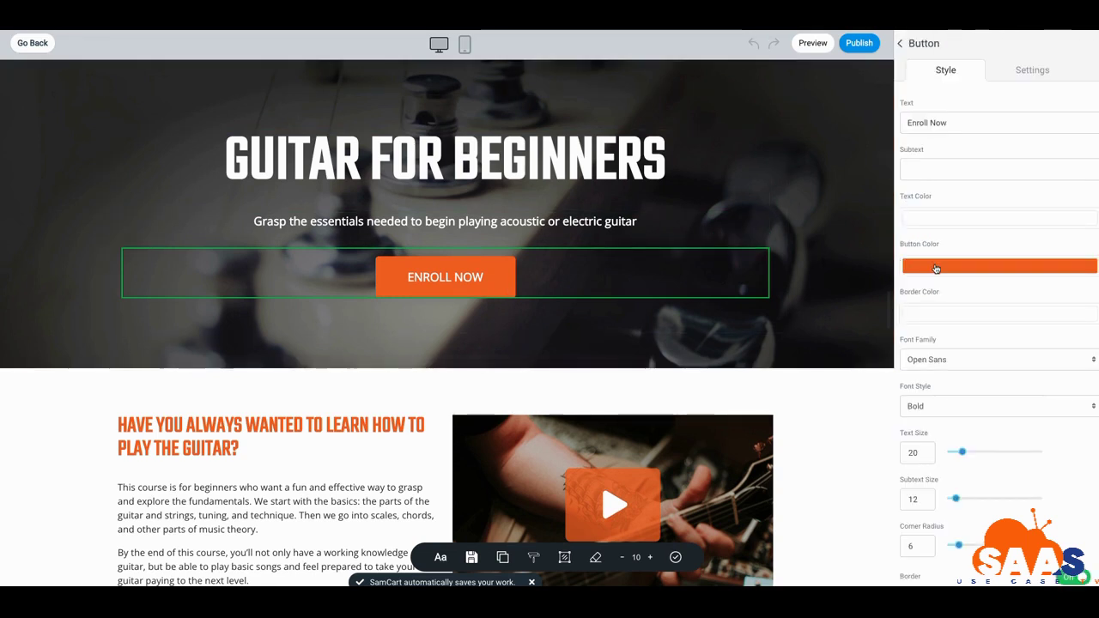
pyautogui.click(936, 268)
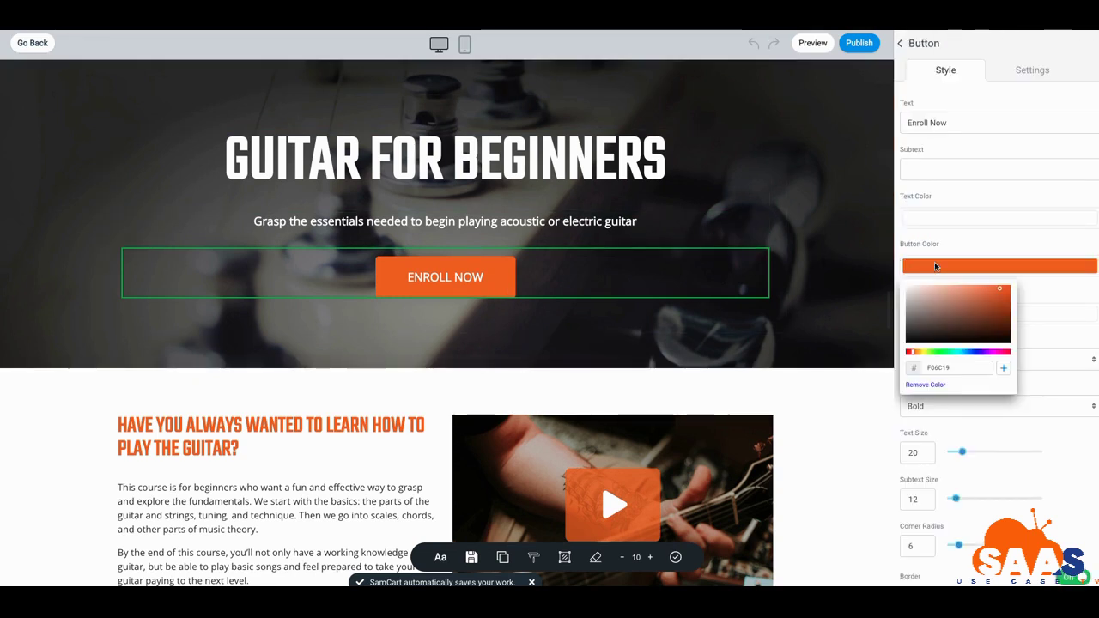
pyautogui.click(975, 352)
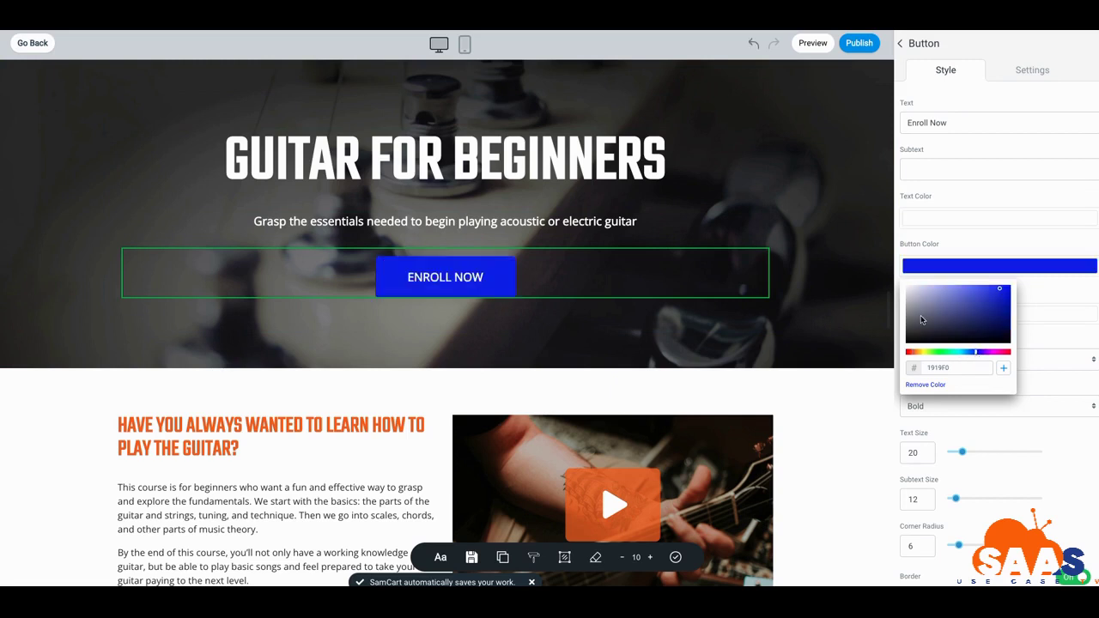
pyautogui.moveTo(967, 367); pyautogui.dragTo(908, 374)
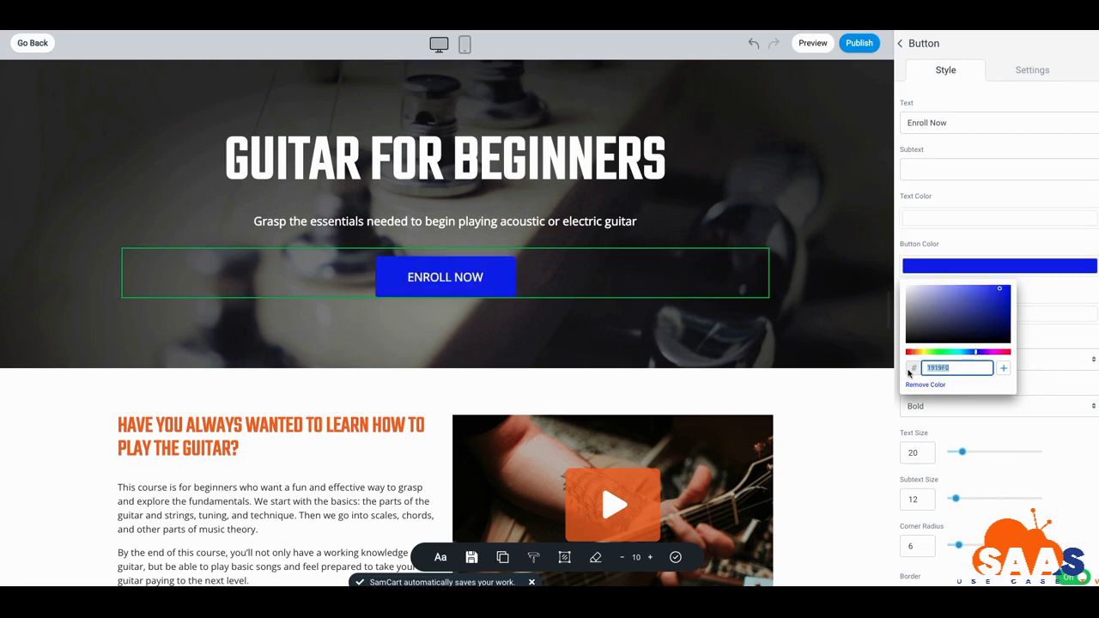
pyautogui.rightClick(945, 367)
pyautogui.click(949, 396)
# - Change the text color of the "12" headline above "Hours of Coursework" to the copied blue 1919F0
pyautogui.scroll(-5, 726, 342)
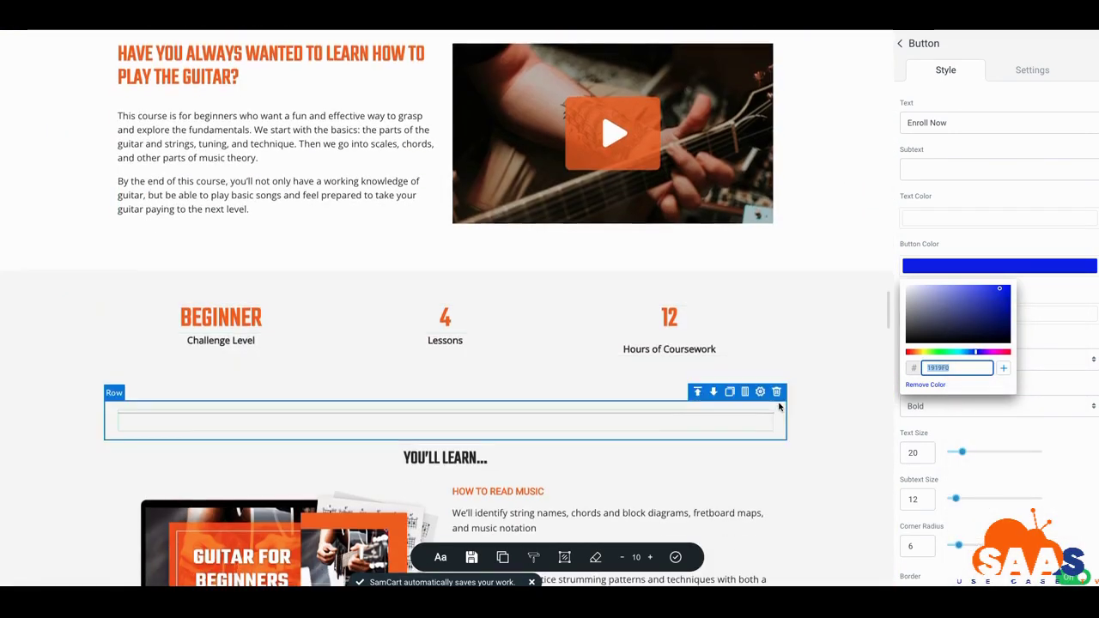
pyautogui.click(672, 296)
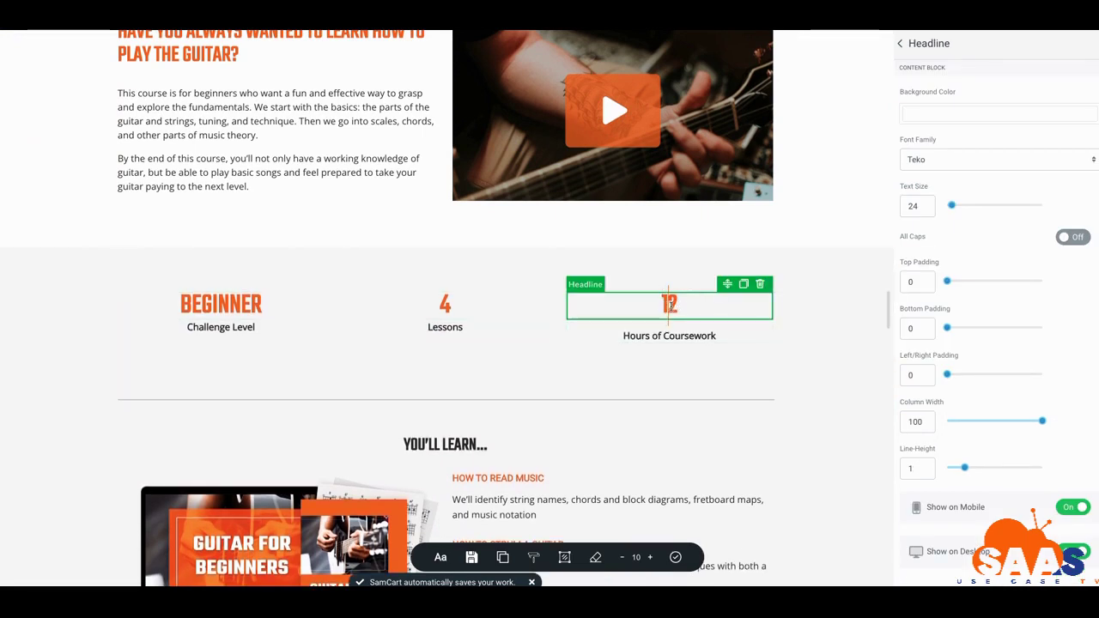
pyautogui.moveTo(662, 306); pyautogui.dragTo(678, 305)
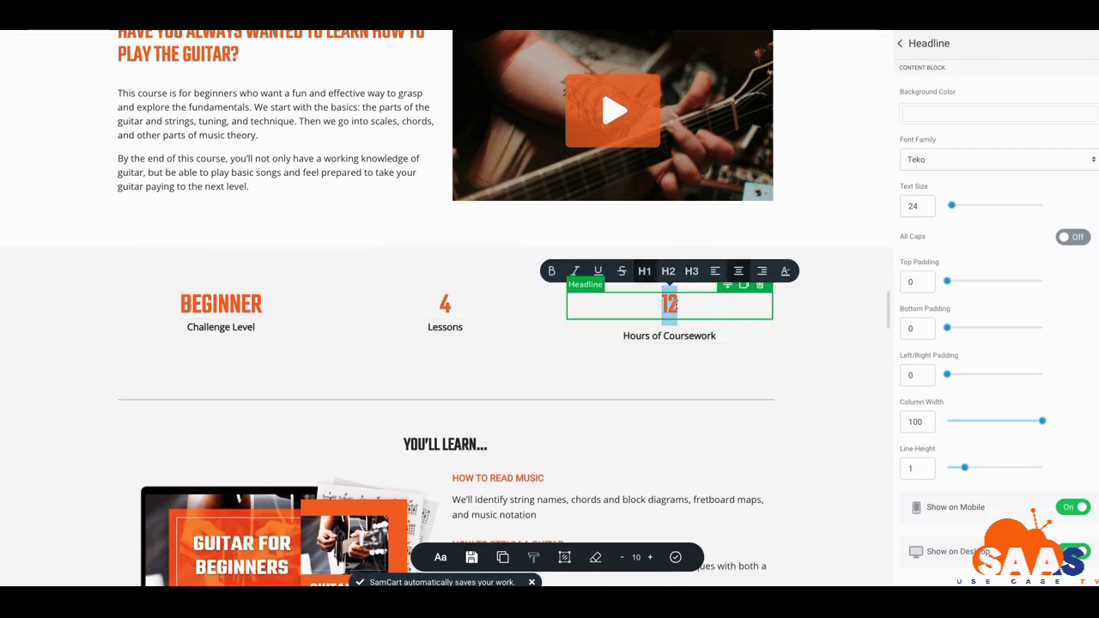
pyautogui.click(785, 271)
pyautogui.doubleClick(635, 256)
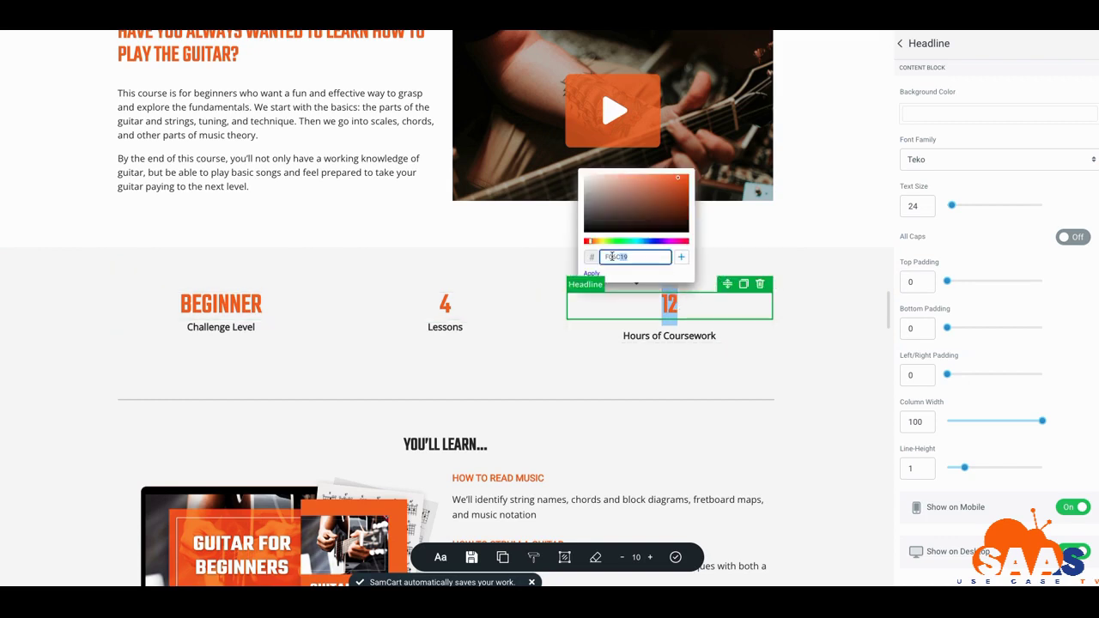
pyautogui.rightClick(608, 257)
pyautogui.click(633, 354)
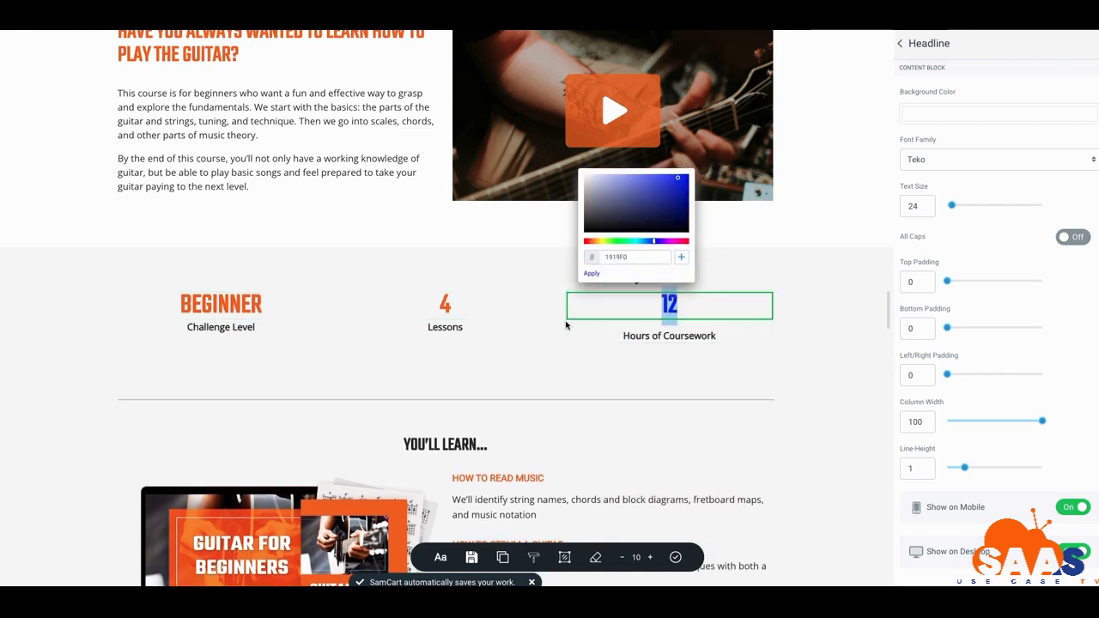
pyautogui.click(468, 310)
# - Examine the sales page from the hero section down to the Course Breakdown for elements still using the template's orange
pyautogui.scroll(-2, 584, 305)
pyautogui.scroll(7, 599, 308)
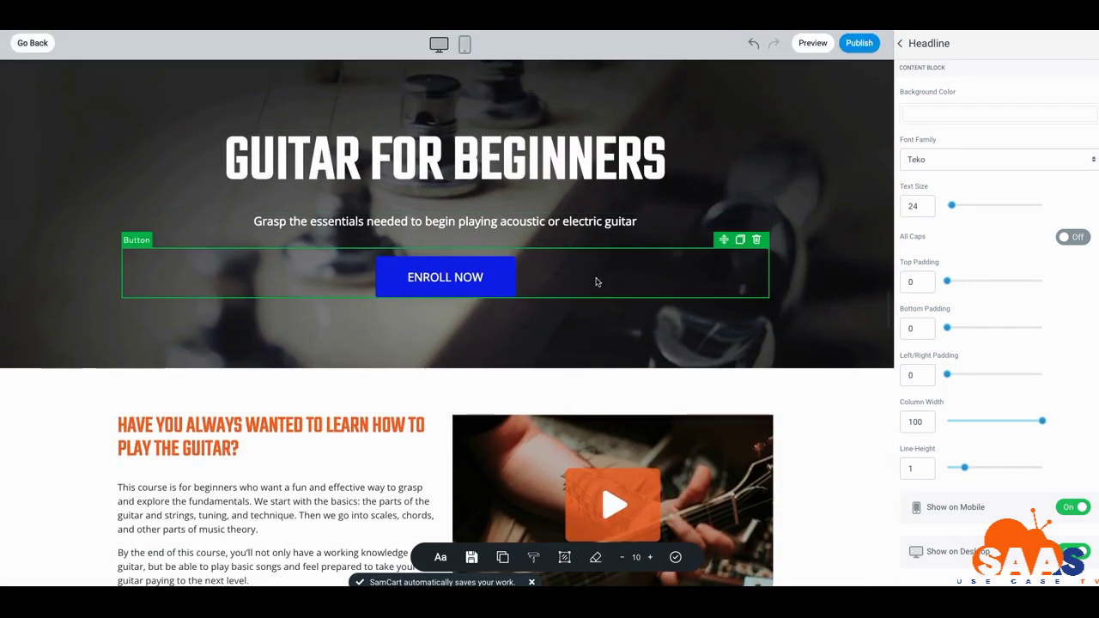
pyautogui.scroll(-2, 592, 283)
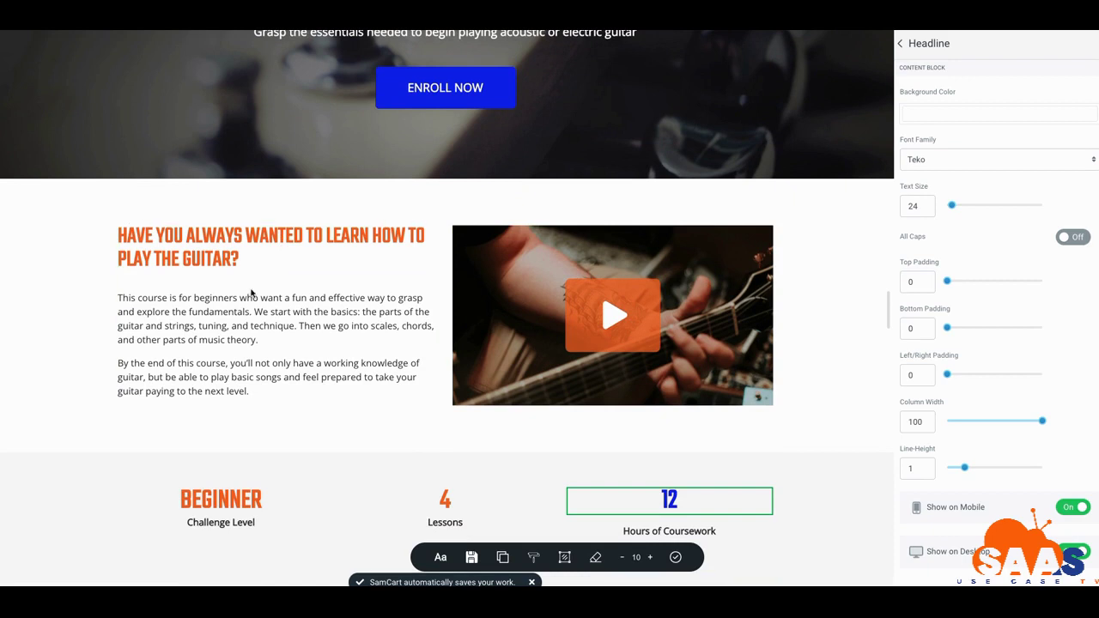
pyautogui.scroll(-1, 248, 325)
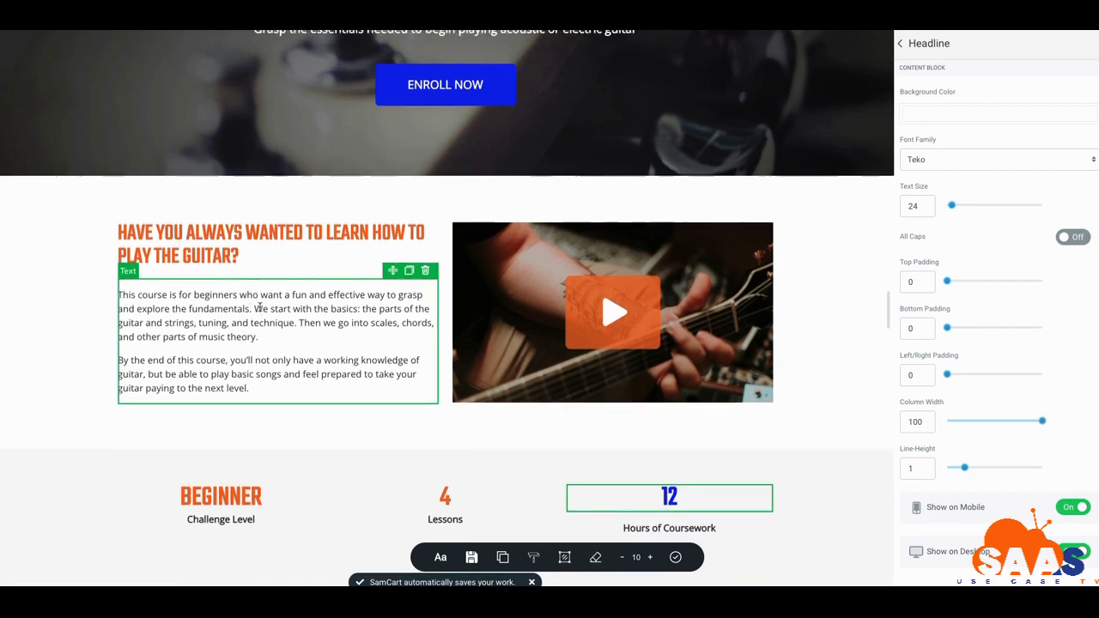
pyautogui.scroll(1, 261, 324)
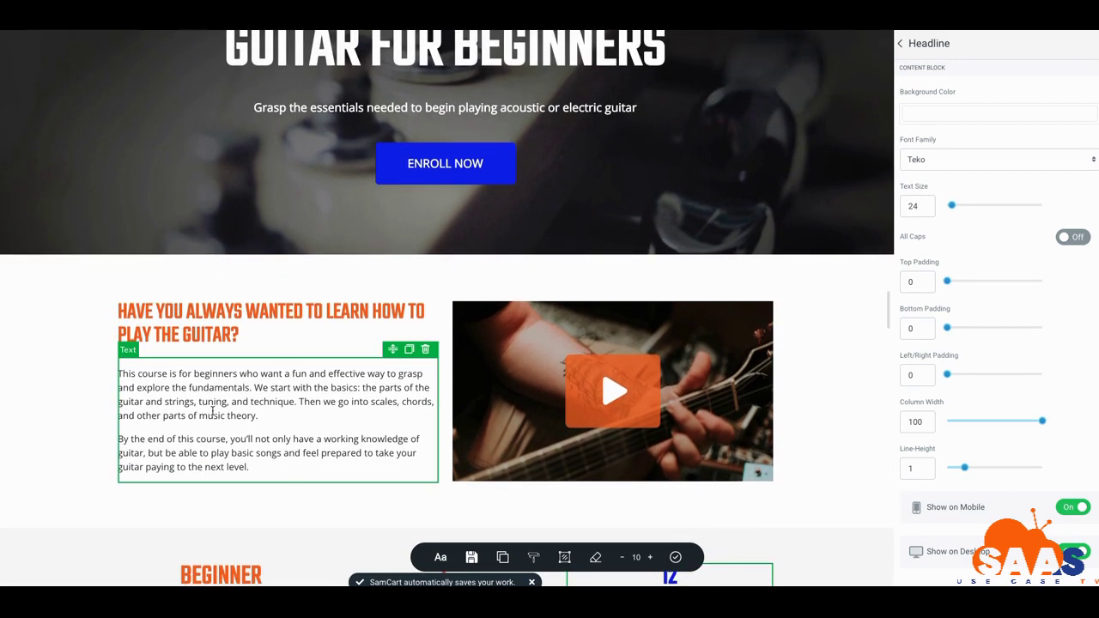
pyautogui.click(212, 412)
pyautogui.scroll(-5, 241, 399)
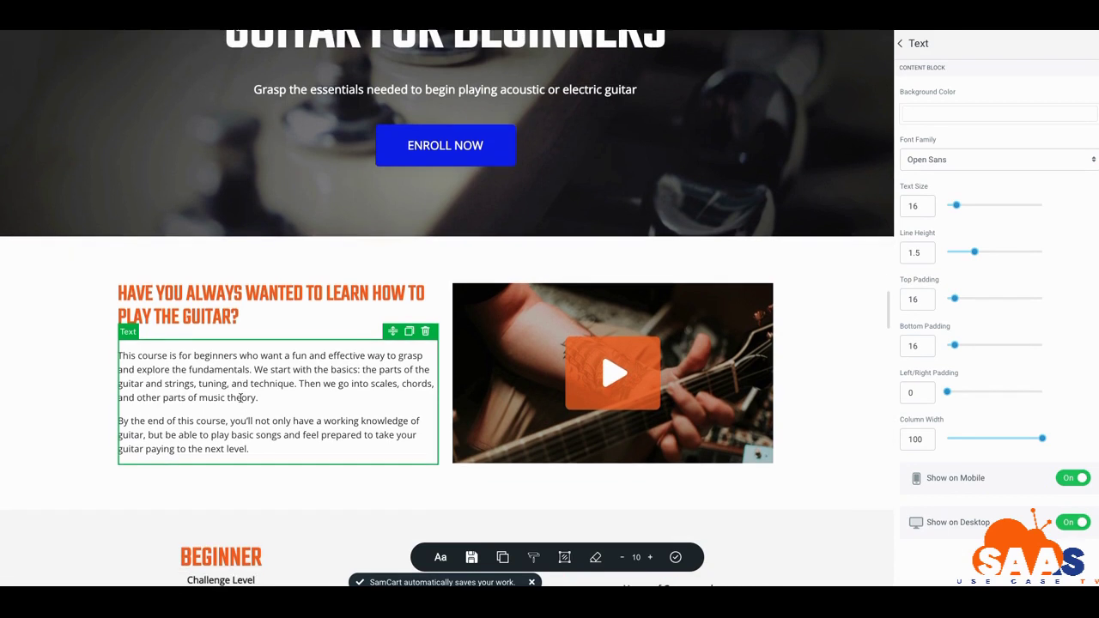
pyautogui.scroll(-1, 241, 401)
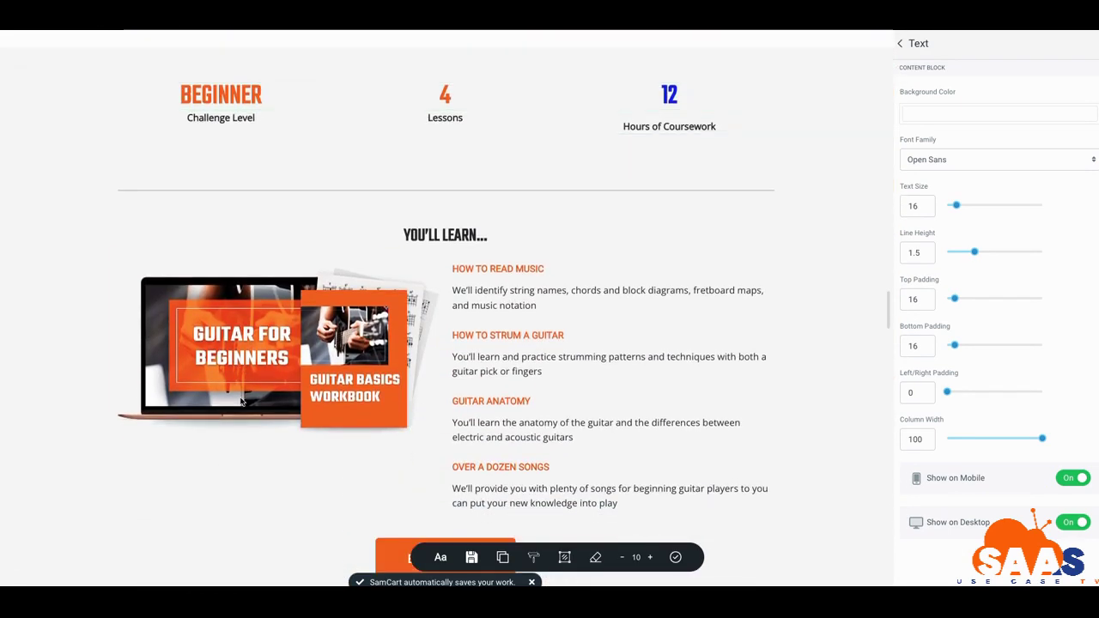
pyautogui.scroll(-2, 247, 296)
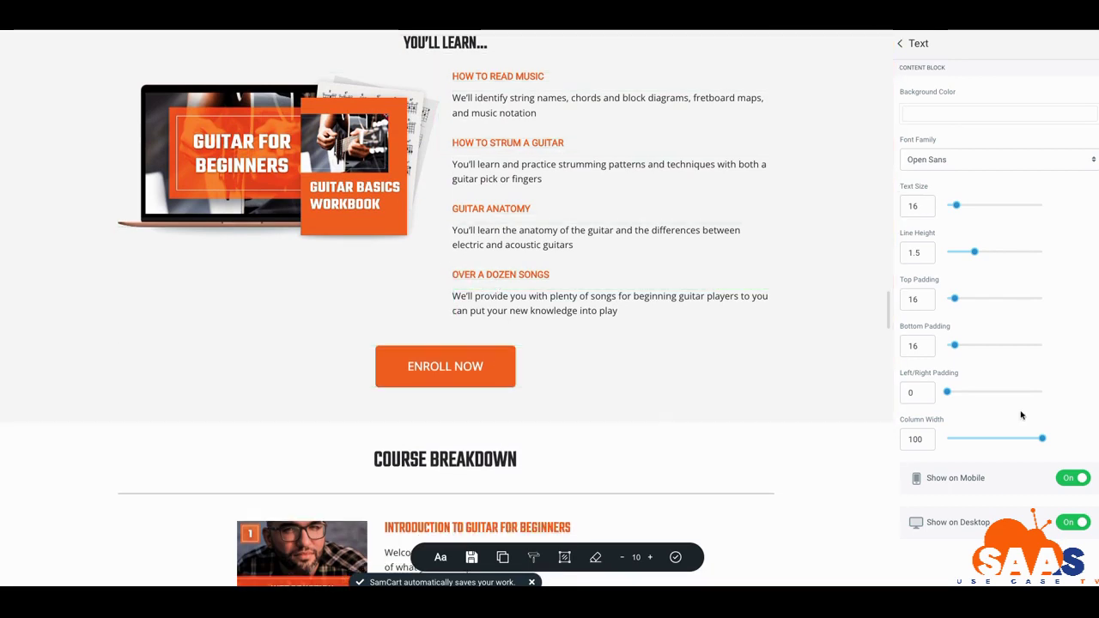
pyautogui.scroll(-3, 549, 417)
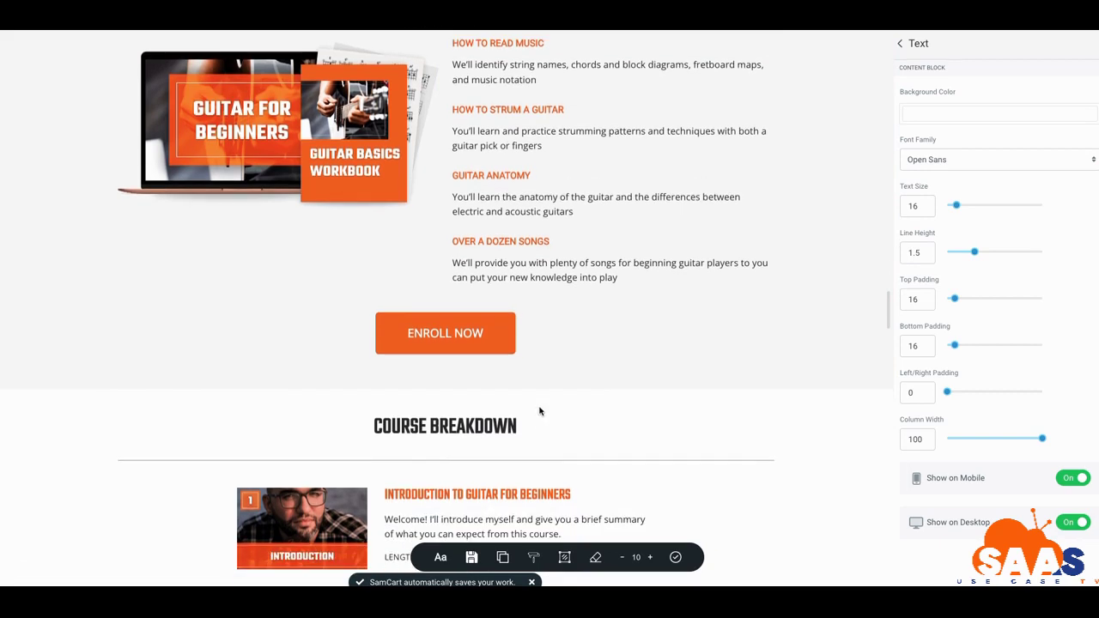
pyautogui.scroll(-1, 415, 327)
pyautogui.scroll(10, 416, 326)
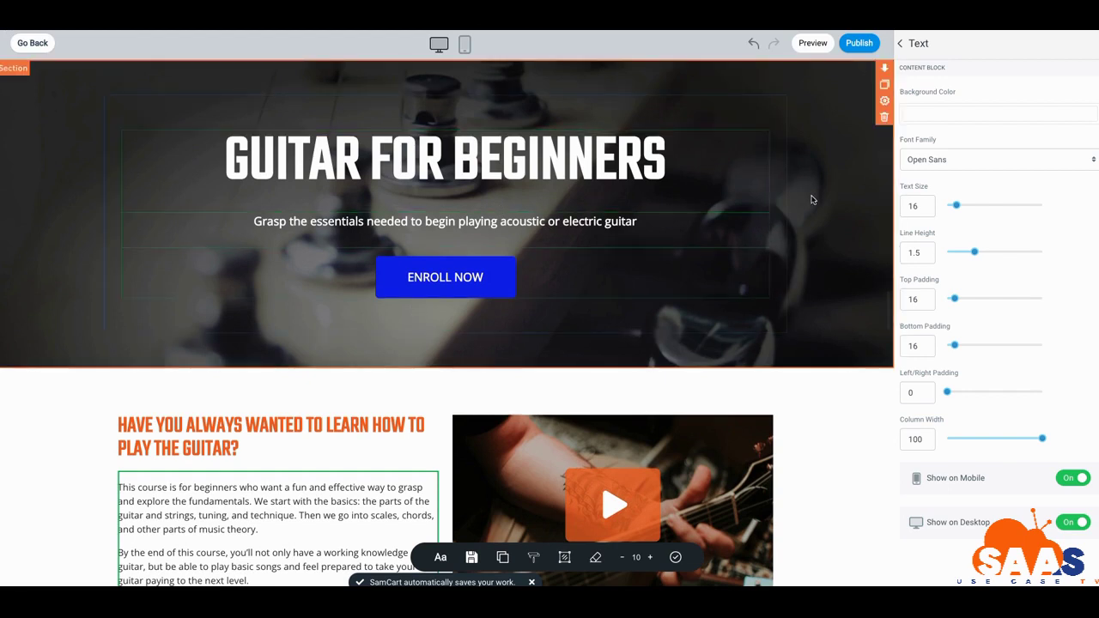
# - Replace the hero section's background image with the laptop image showing the My Retirement Exit page from the media library
pyautogui.click(847, 150)
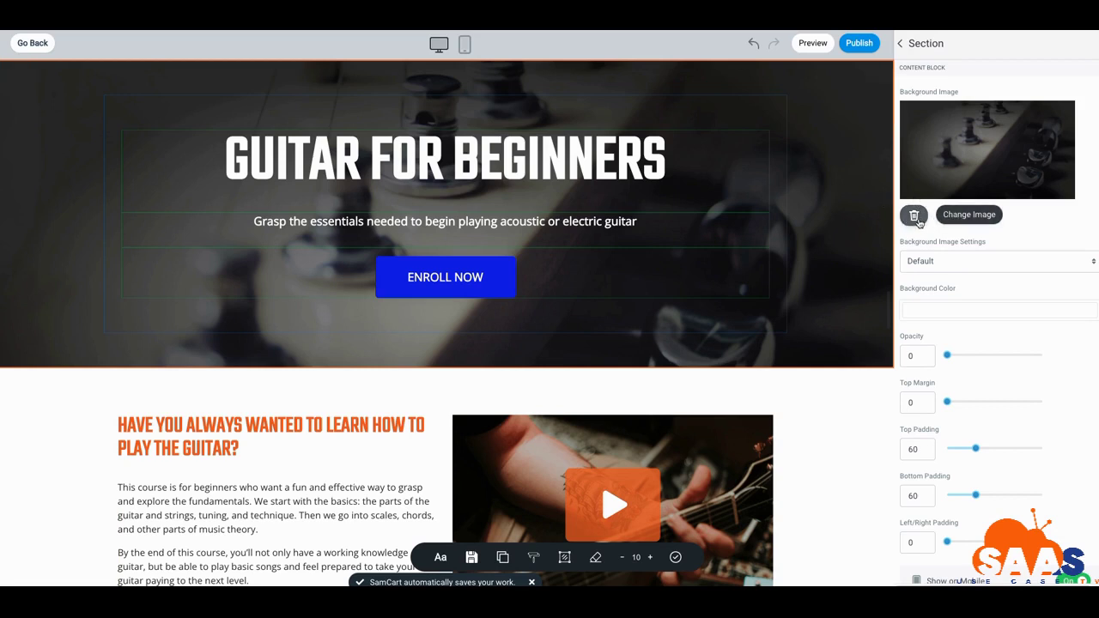
pyautogui.click(966, 214)
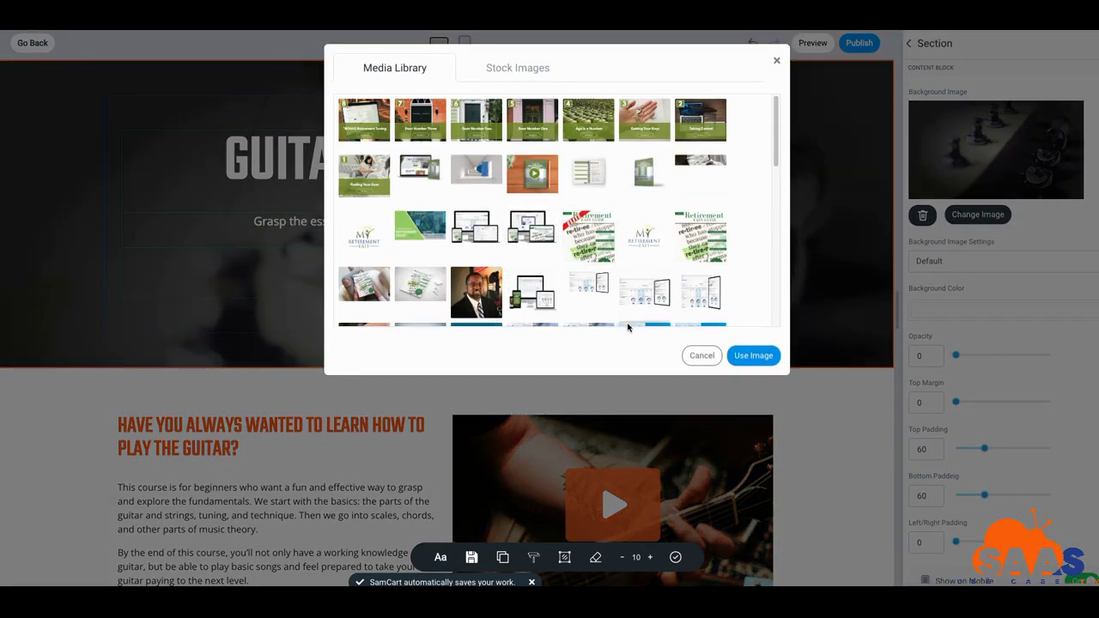
pyautogui.click(701, 355)
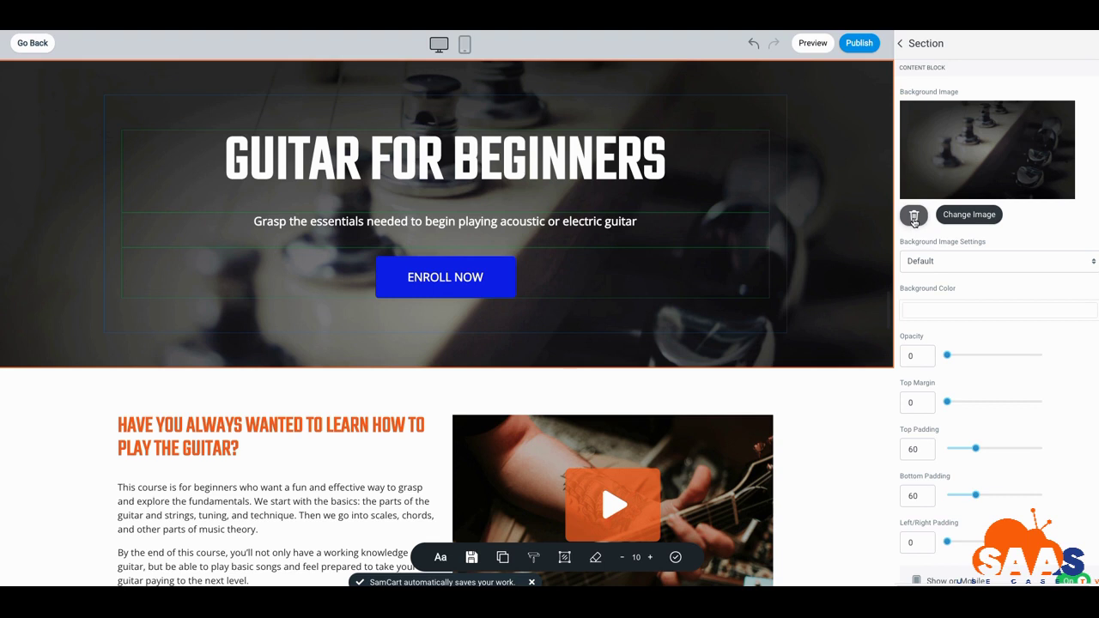
pyautogui.click(984, 217)
pyautogui.scroll(-2, 694, 203)
pyautogui.scroll(-6, 636, 176)
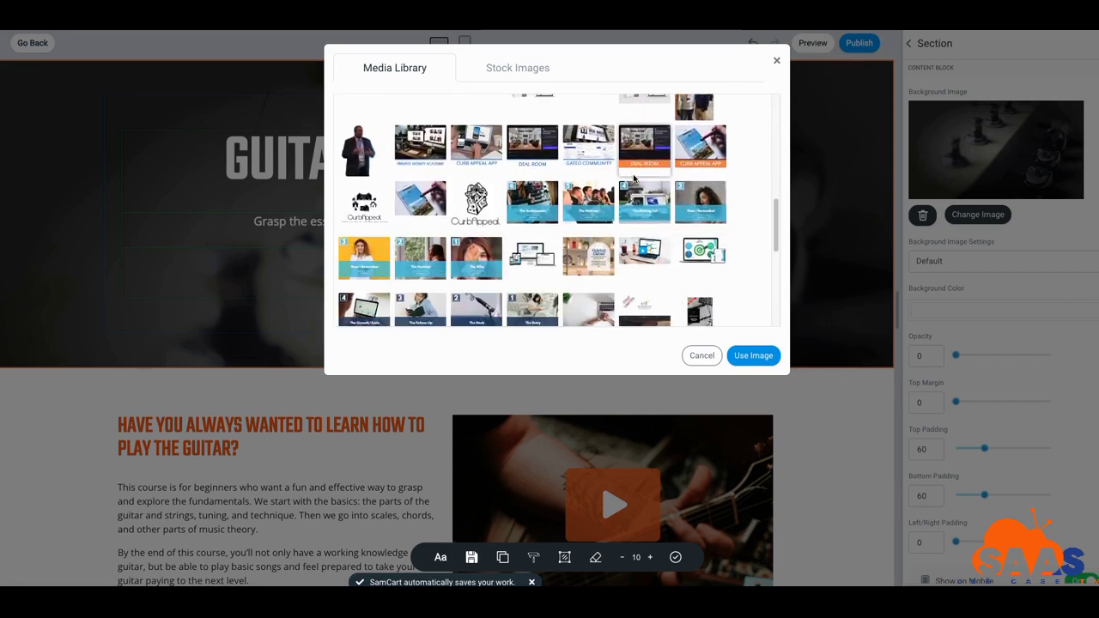
pyautogui.scroll(-2, 634, 178)
pyautogui.scroll(5, 592, 189)
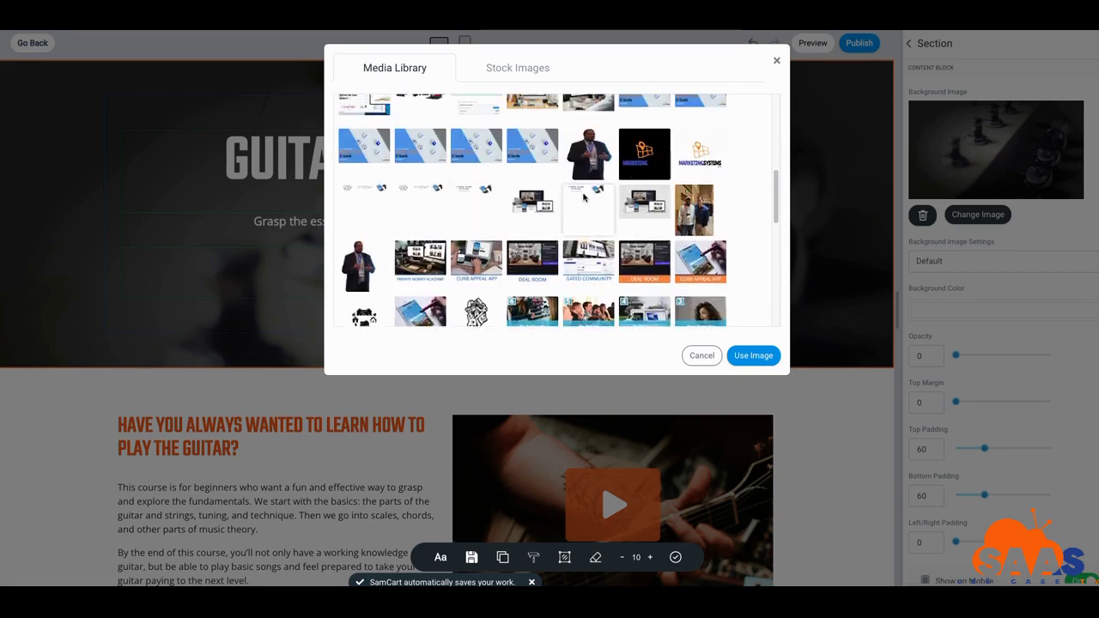
pyautogui.doubleClick(583, 198)
pyautogui.scroll(-1, 583, 278)
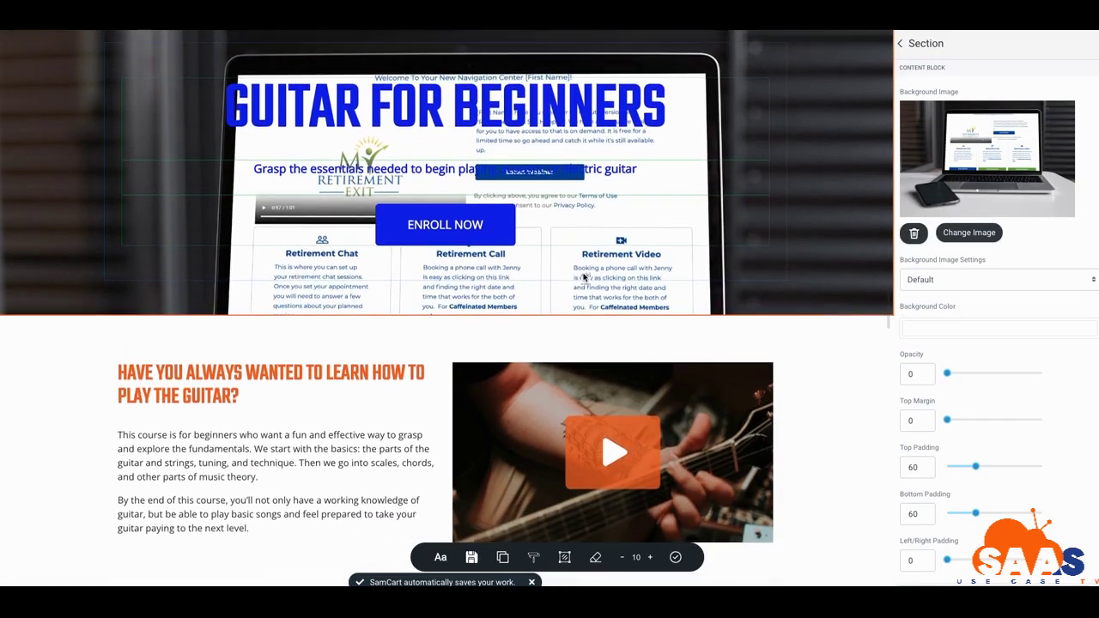
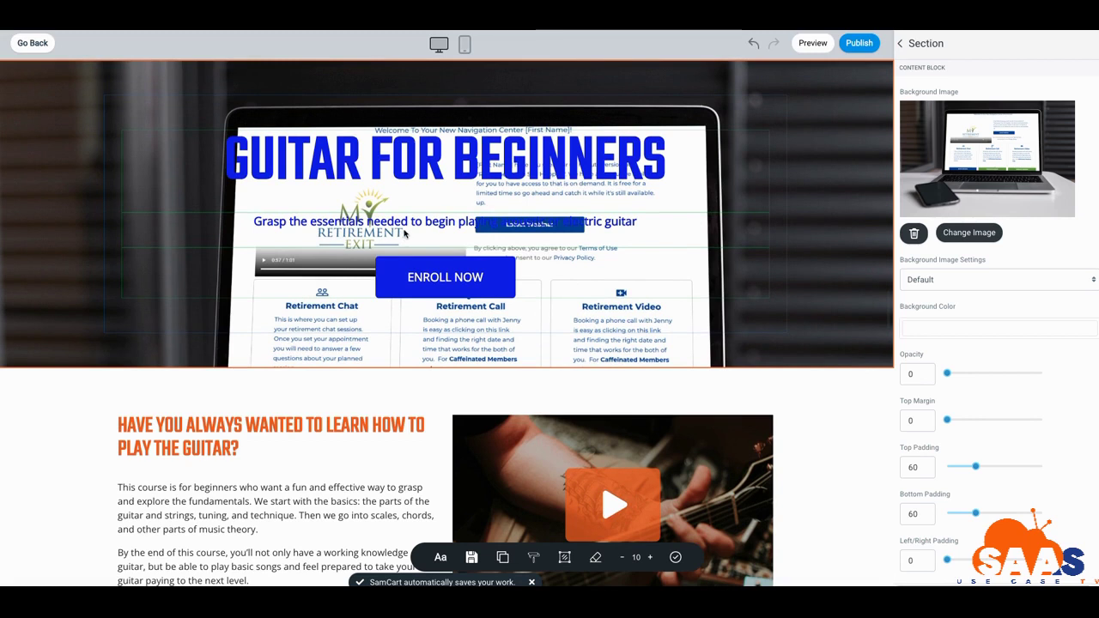
# - Delete the "Grasp the essentials needed to begin playing acoustic or electric guitar" text block from the hero section
pyautogui.click(425, 170)
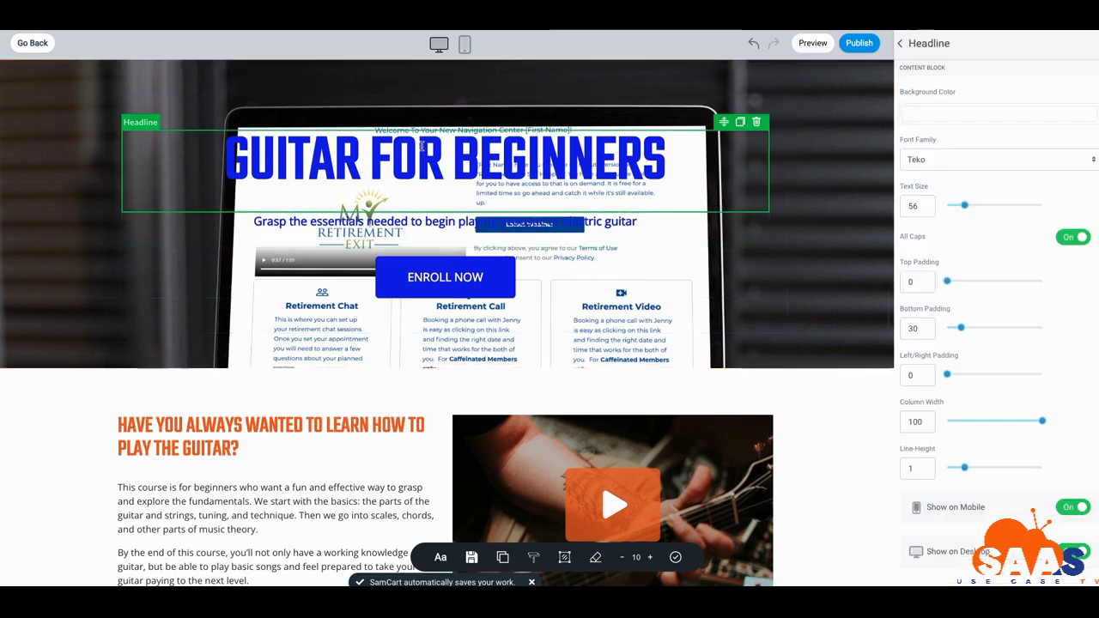
pyautogui.click(433, 236)
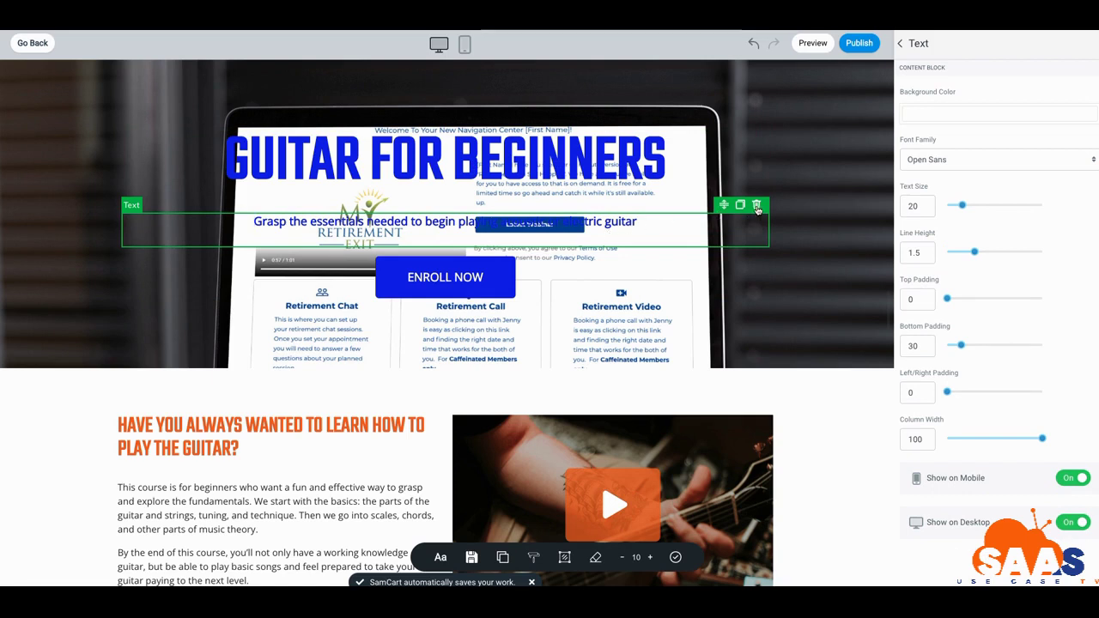
pyautogui.click(757, 207)
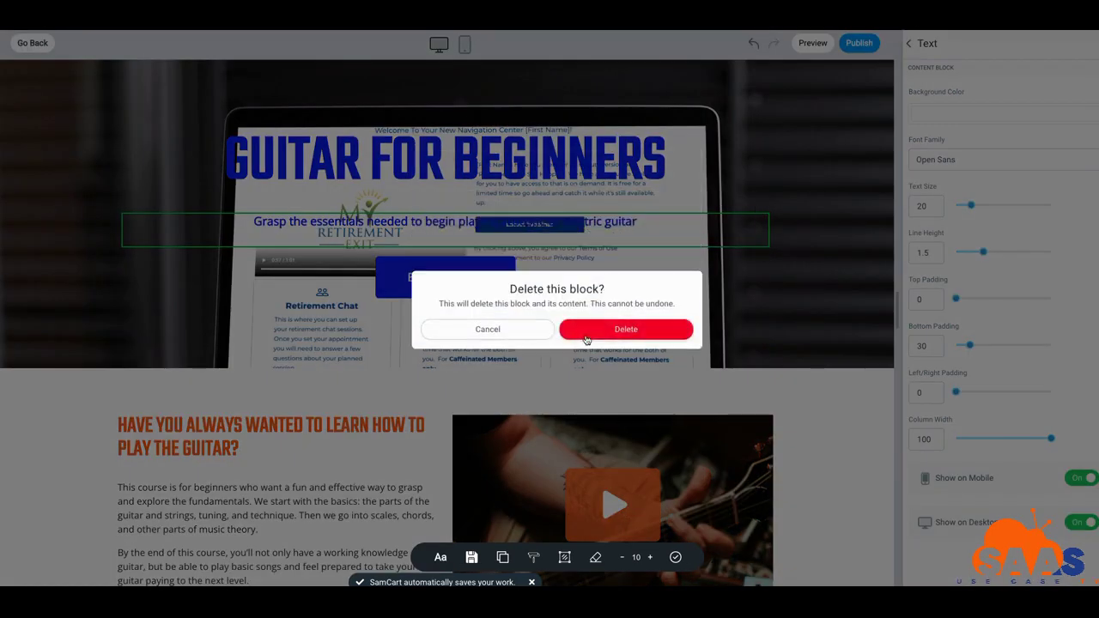
pyautogui.click(615, 337)
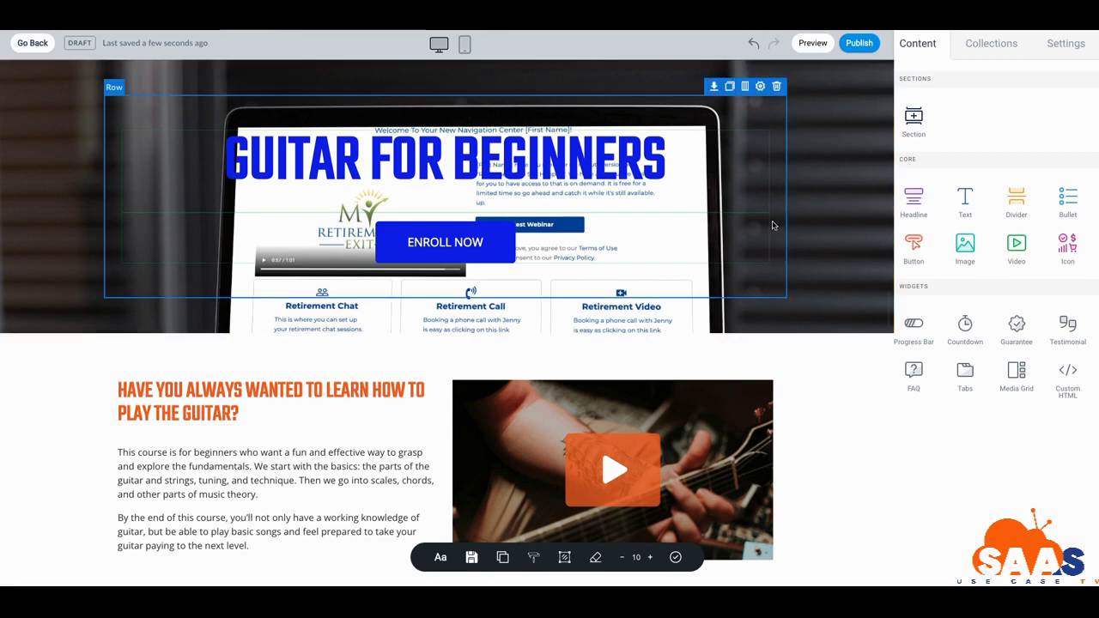
# - Inspect the background and padding settings of the hero, introduction and course statistics sections
pyautogui.scroll(-3, 735, 249)
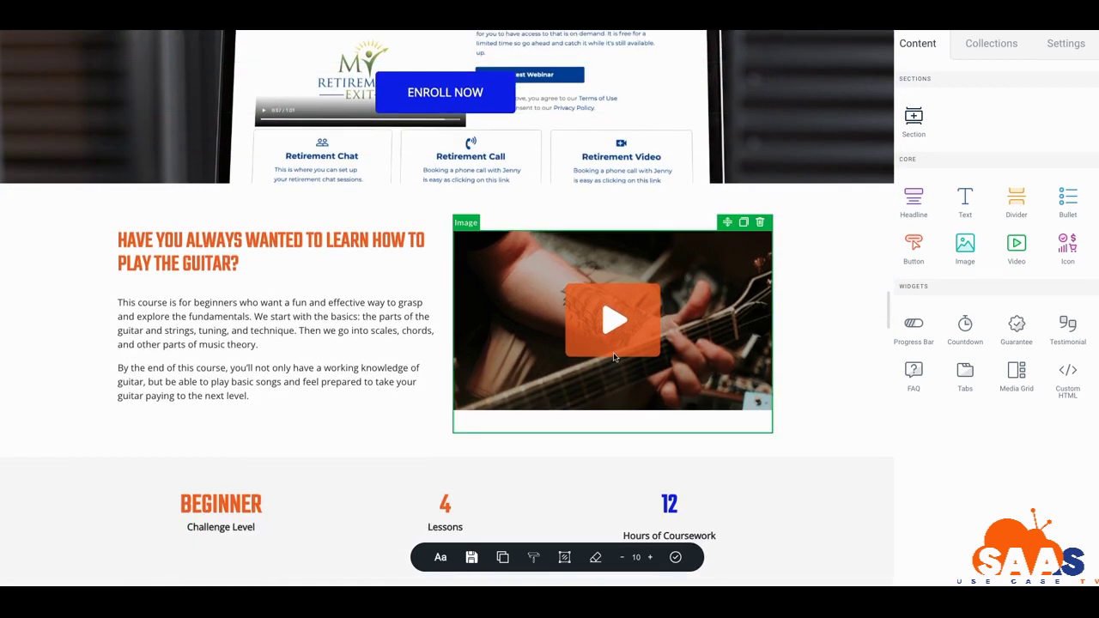
pyautogui.click(73, 131)
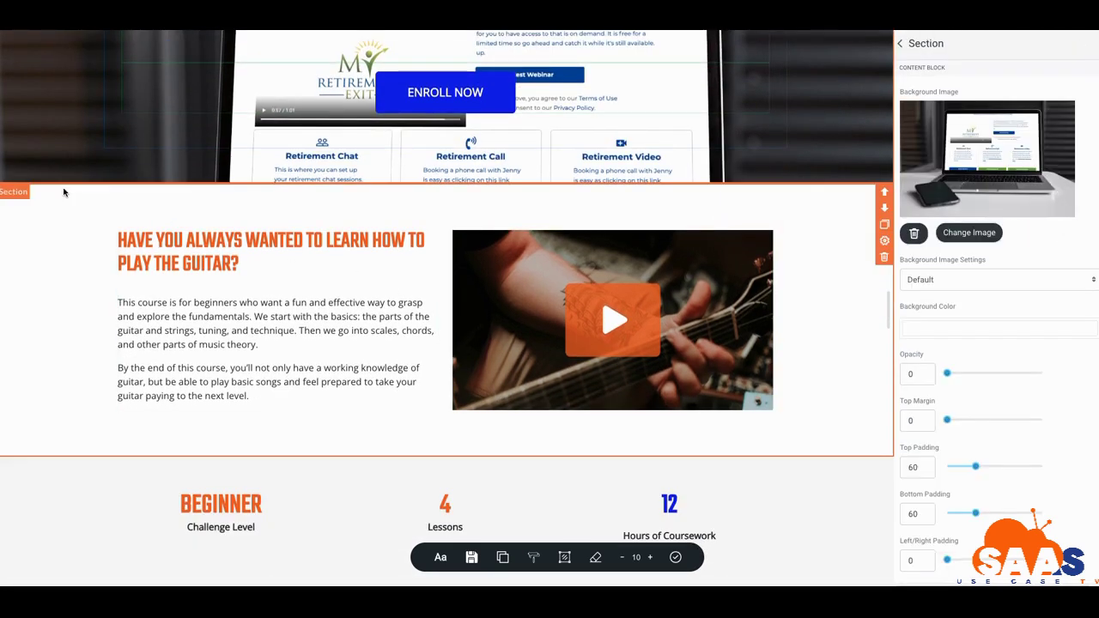
pyautogui.click(39, 237)
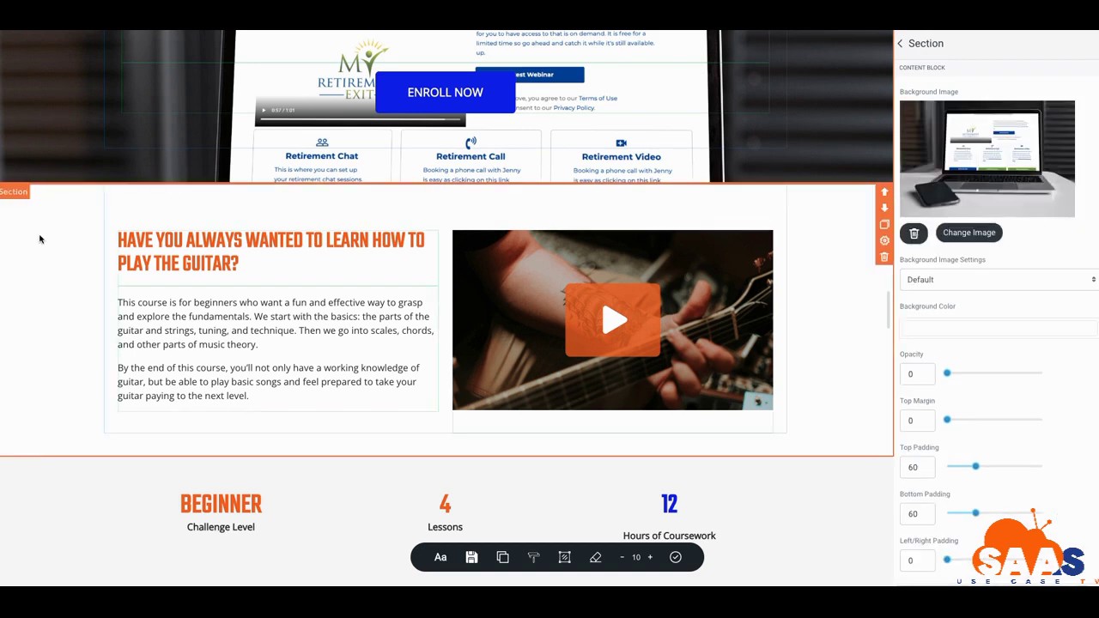
pyautogui.scroll(-2, 16, 363)
pyautogui.click(16, 349)
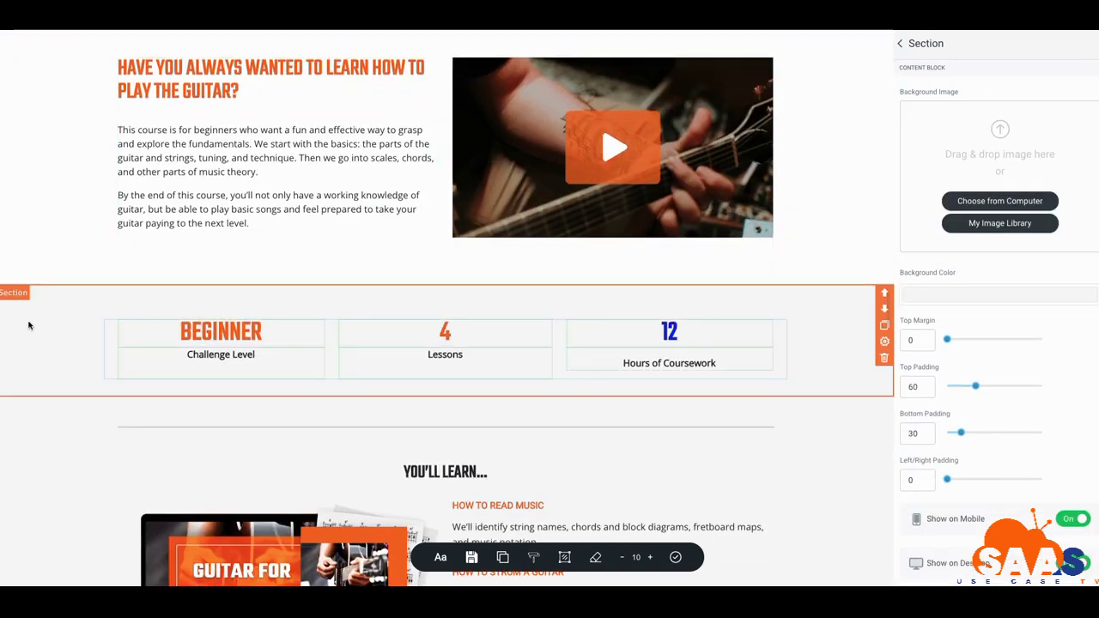
pyautogui.click(35, 277)
pyautogui.scroll(3, 34, 258)
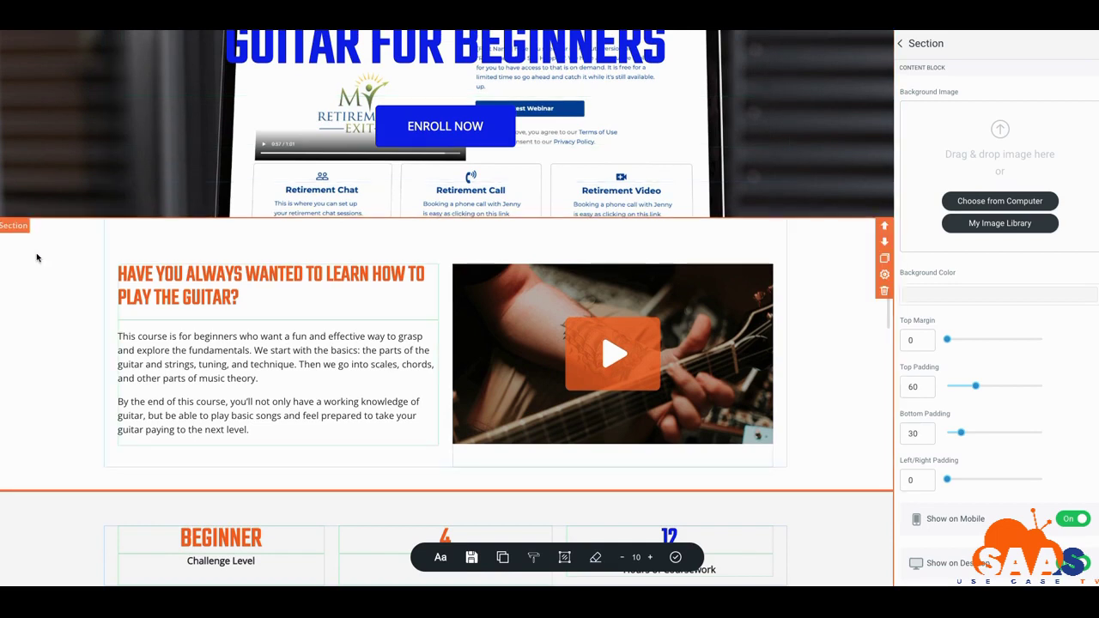
pyautogui.click(110, 266)
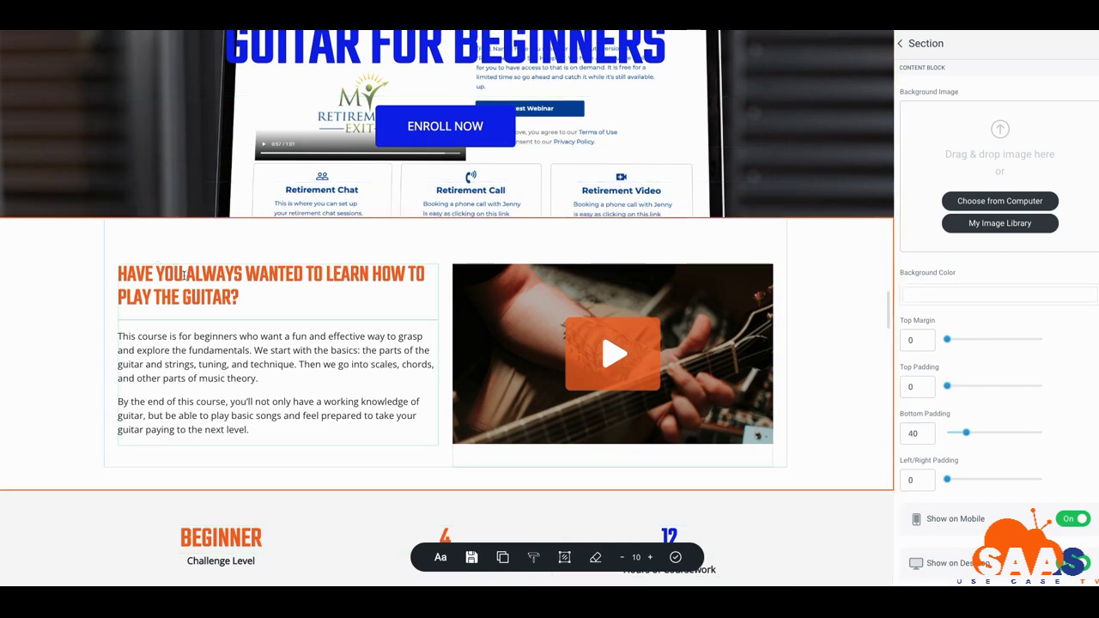
# - Recolor the "Have you always wanted to learn how to play the guitar?" headline to the copied blue 1919F0
pyautogui.click(241, 300)
pyautogui.moveTo(241, 301); pyautogui.dragTo(121, 278)
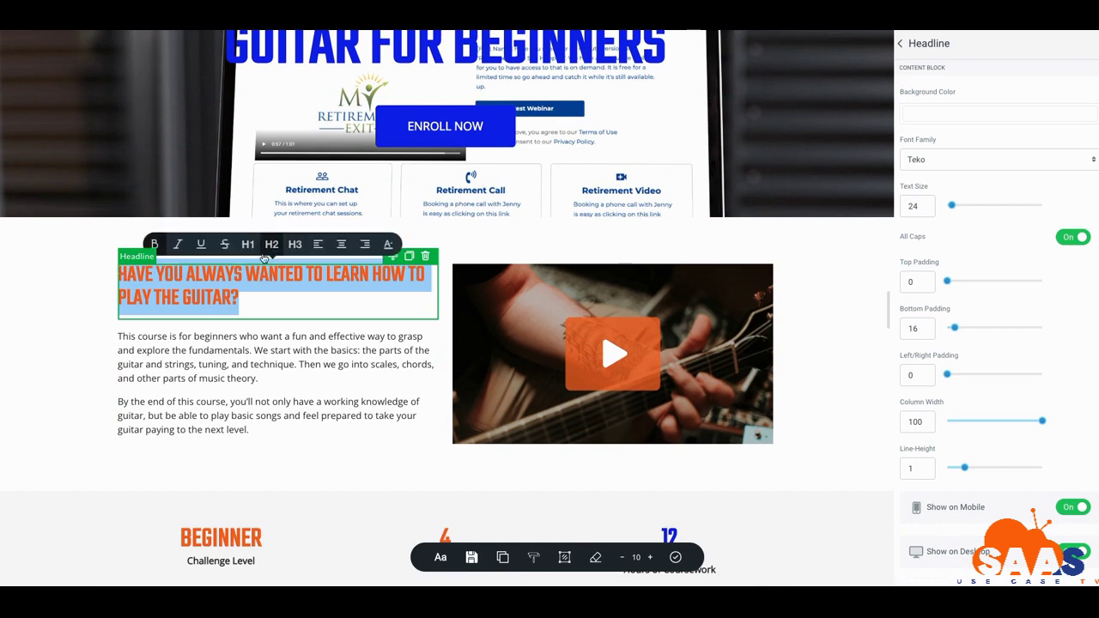
pyautogui.click(389, 244)
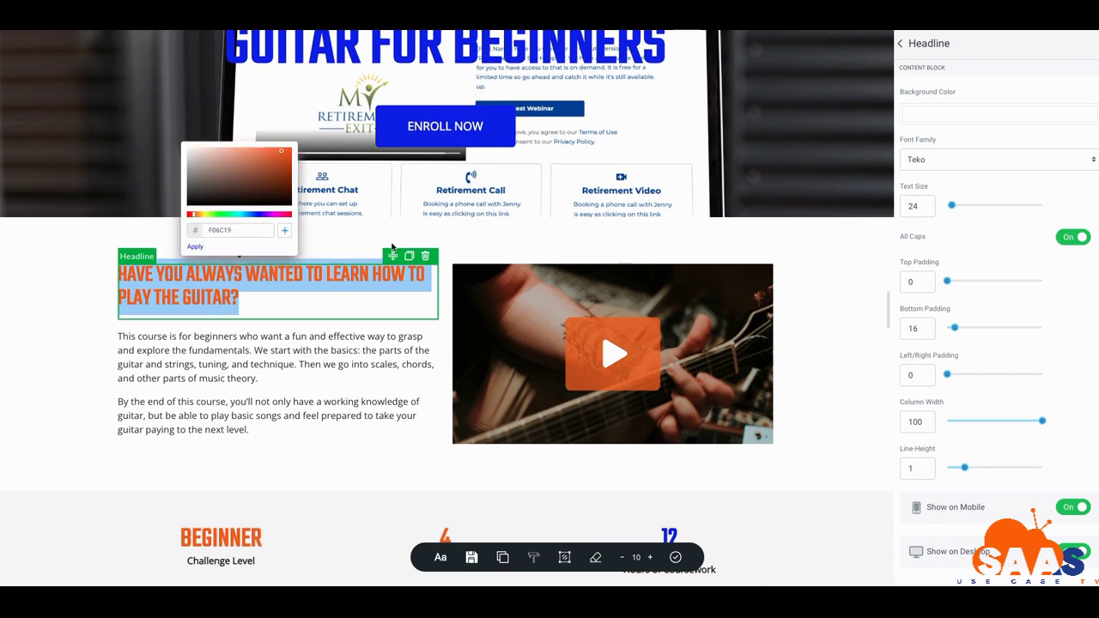
pyautogui.moveTo(248, 229); pyautogui.dragTo(203, 232)
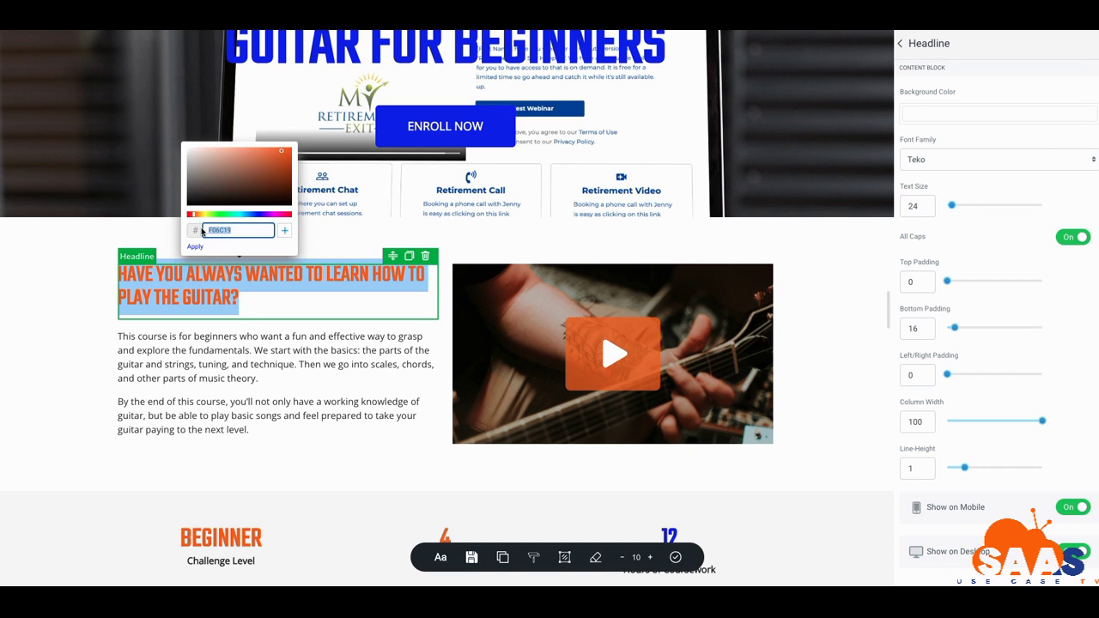
pyautogui.rightClick(224, 230)
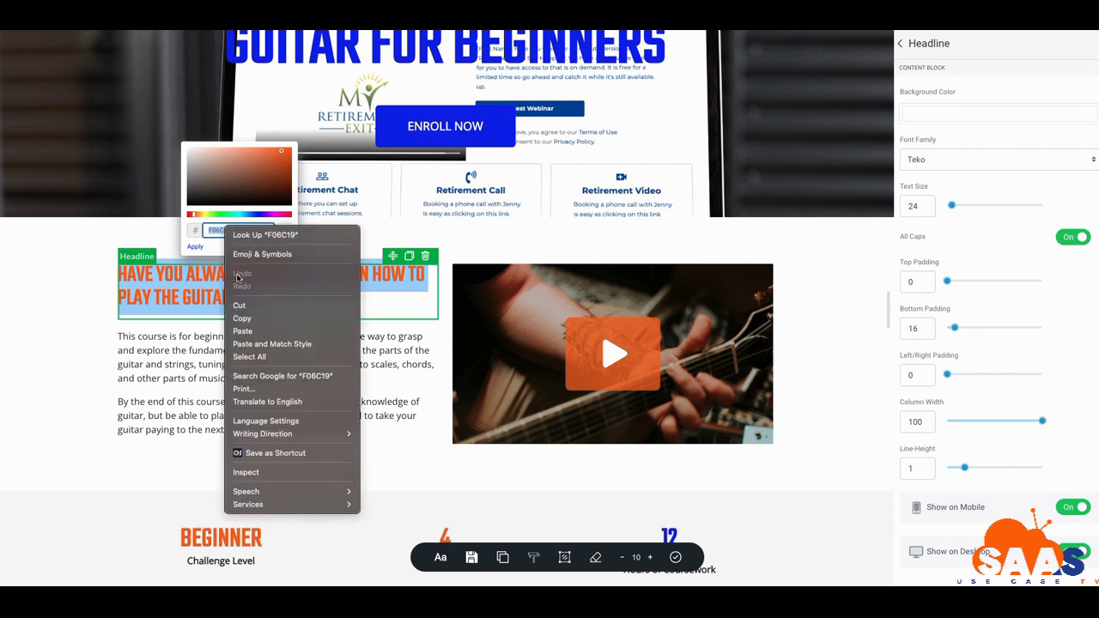
pyautogui.click(242, 331)
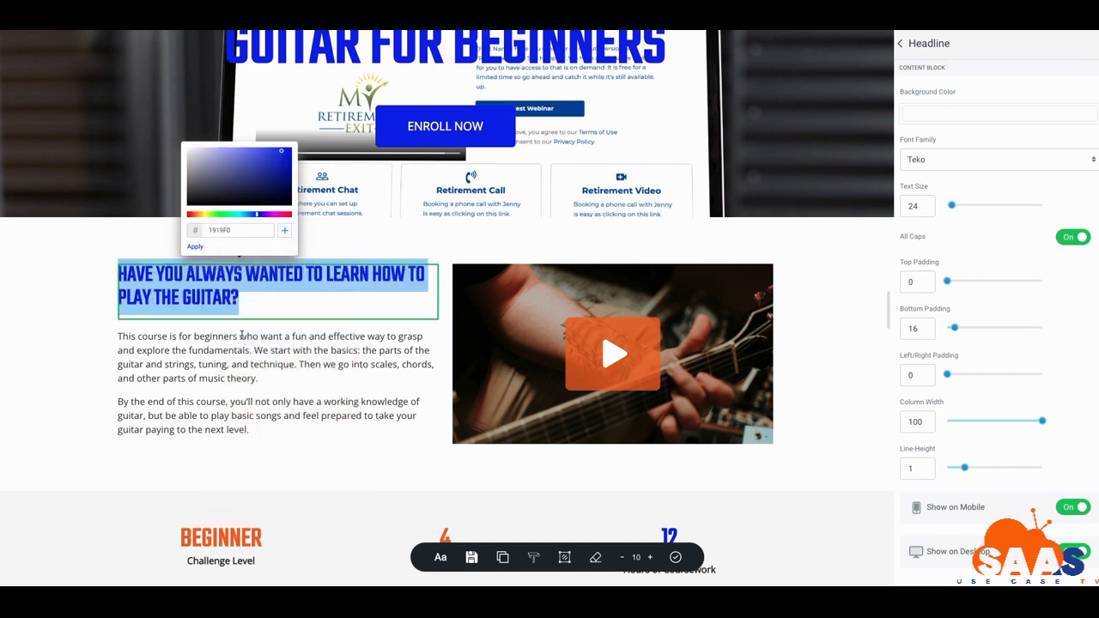
pyautogui.click(86, 332)
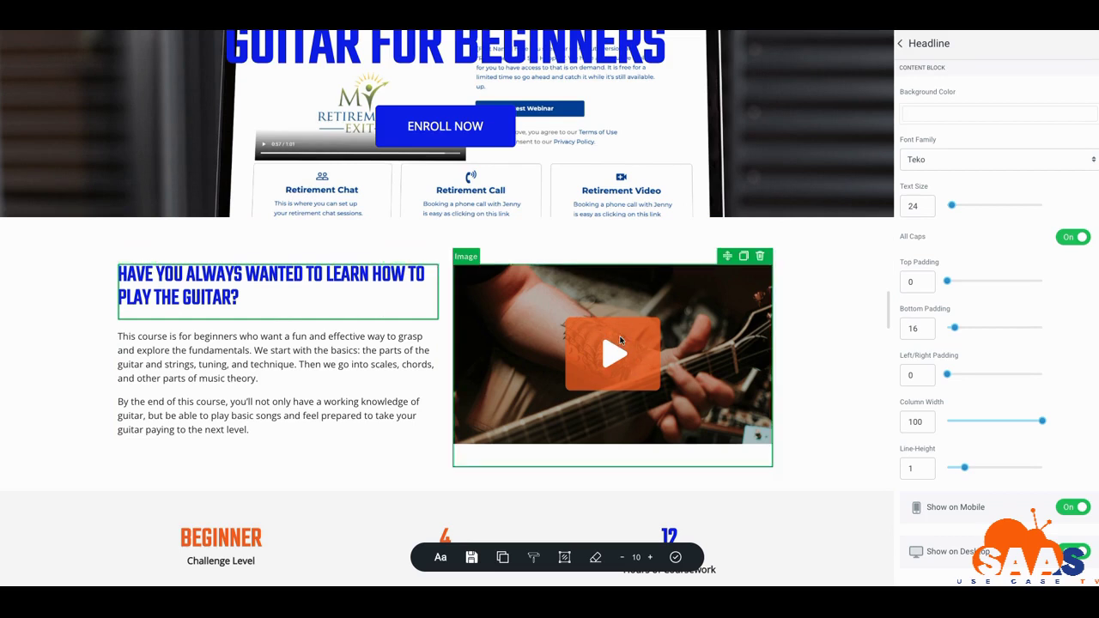
# - Examine the hero, introduction, course statistics and You'll Learn sections for content that still needs customizing
pyautogui.scroll(2, 577, 345)
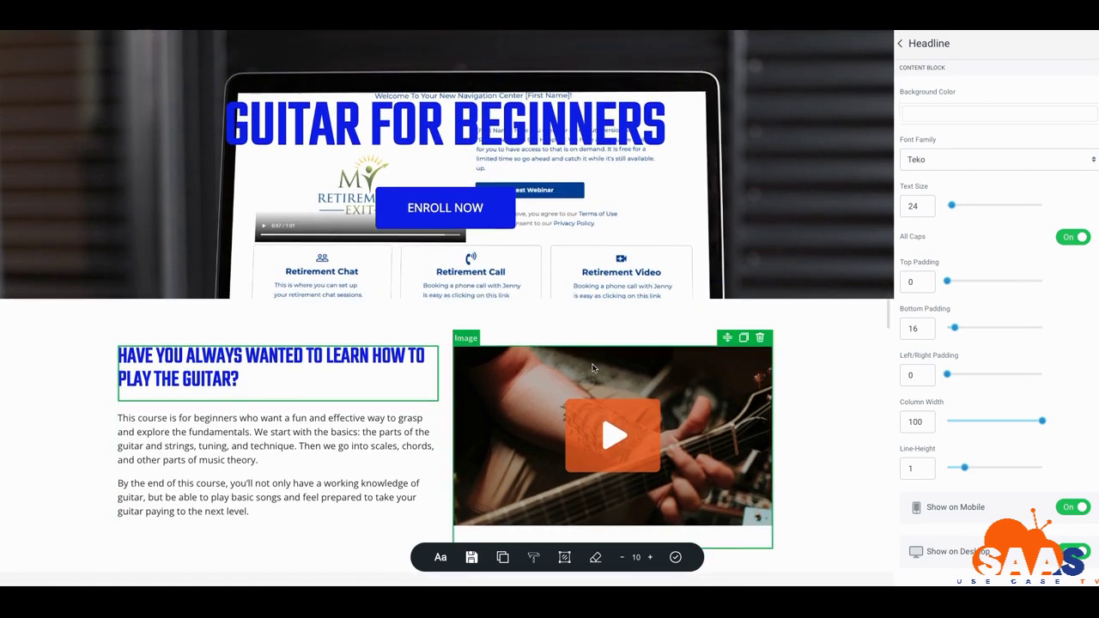
pyautogui.scroll(-1, 599, 363)
pyautogui.scroll(-1, 666, 371)
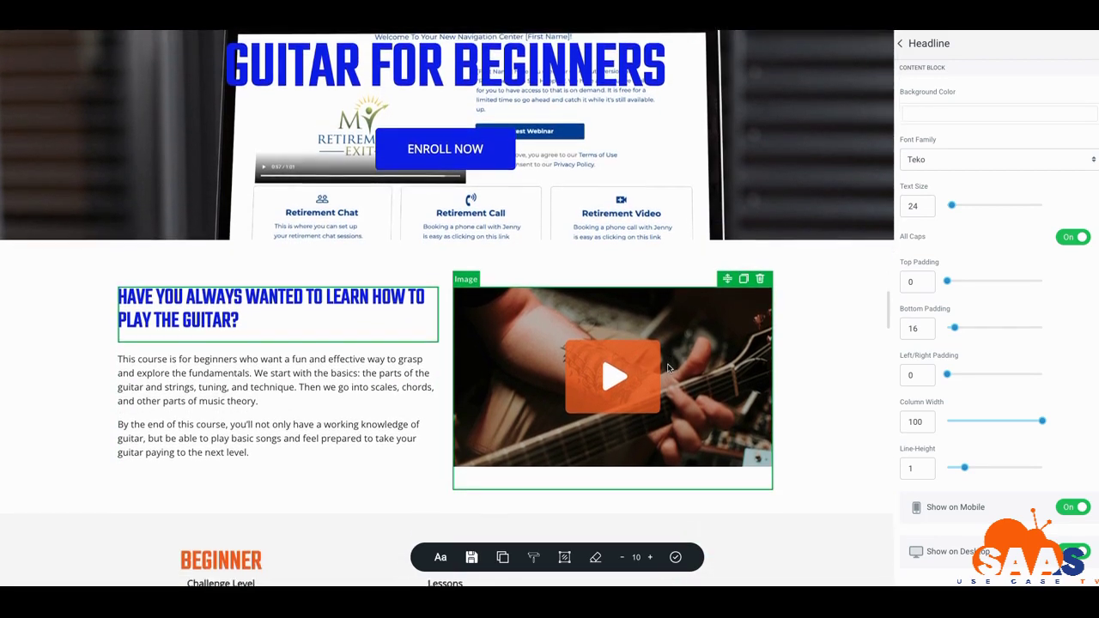
pyautogui.scroll(2, 611, 345)
pyautogui.scroll(-8, 610, 346)
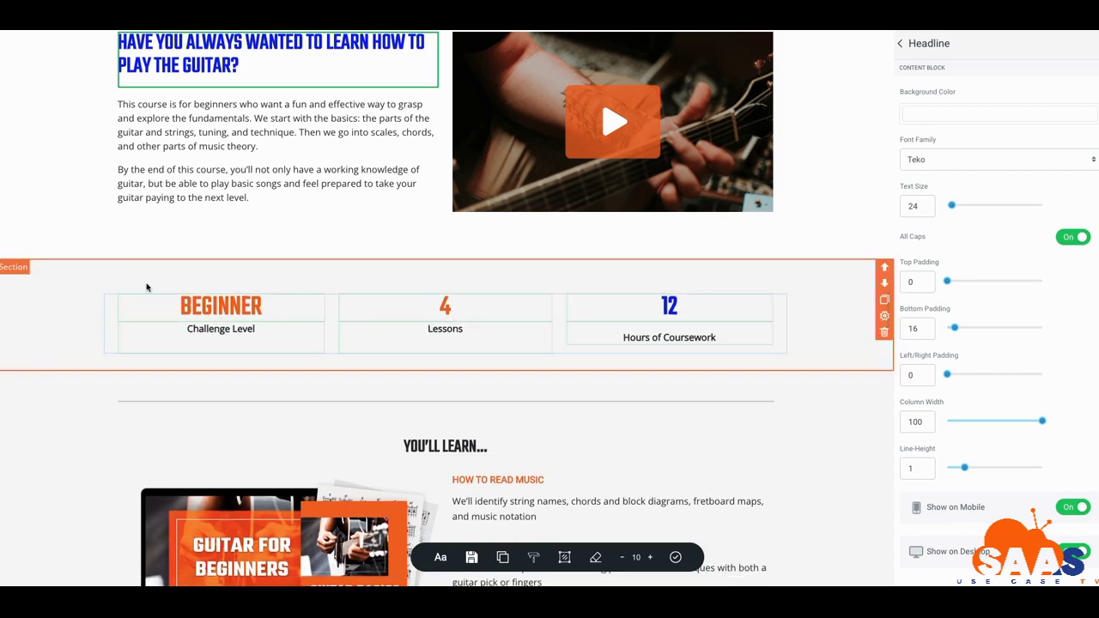
pyautogui.scroll(8, 86, 232)
pyautogui.scroll(-1, 52, 276)
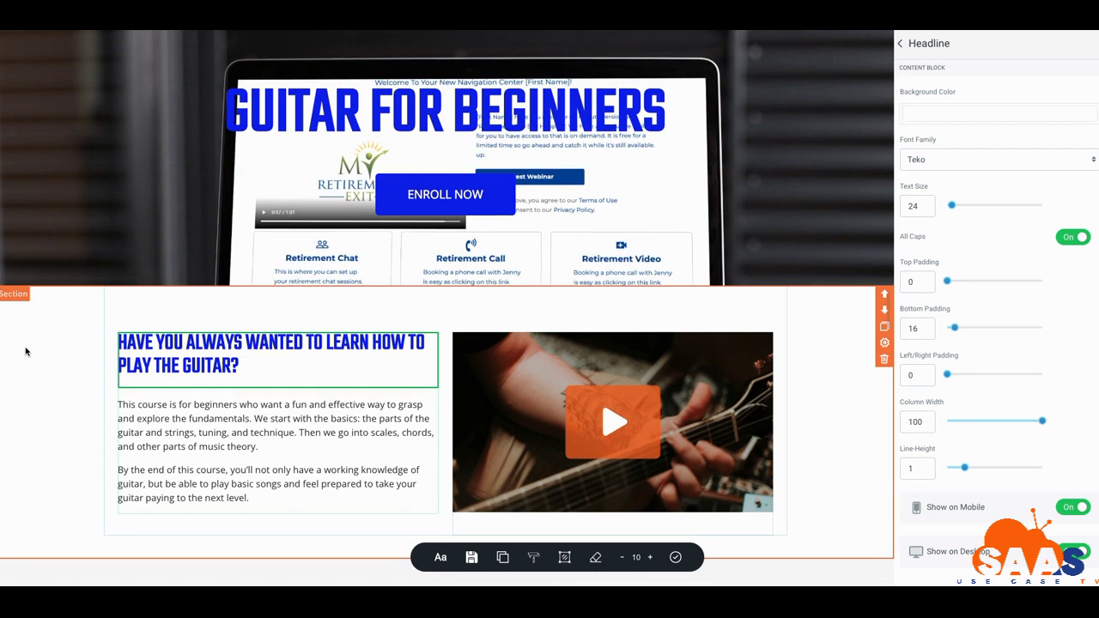
pyautogui.scroll(-4, 25, 352)
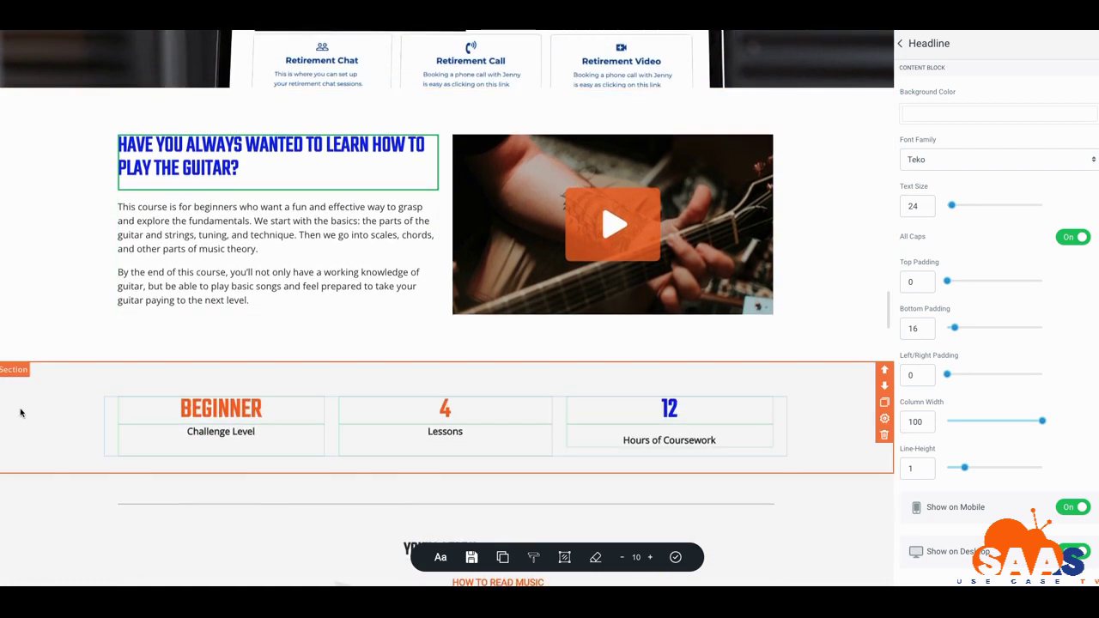
pyautogui.scroll(-2, 21, 429)
pyautogui.scroll(-7, 19, 445)
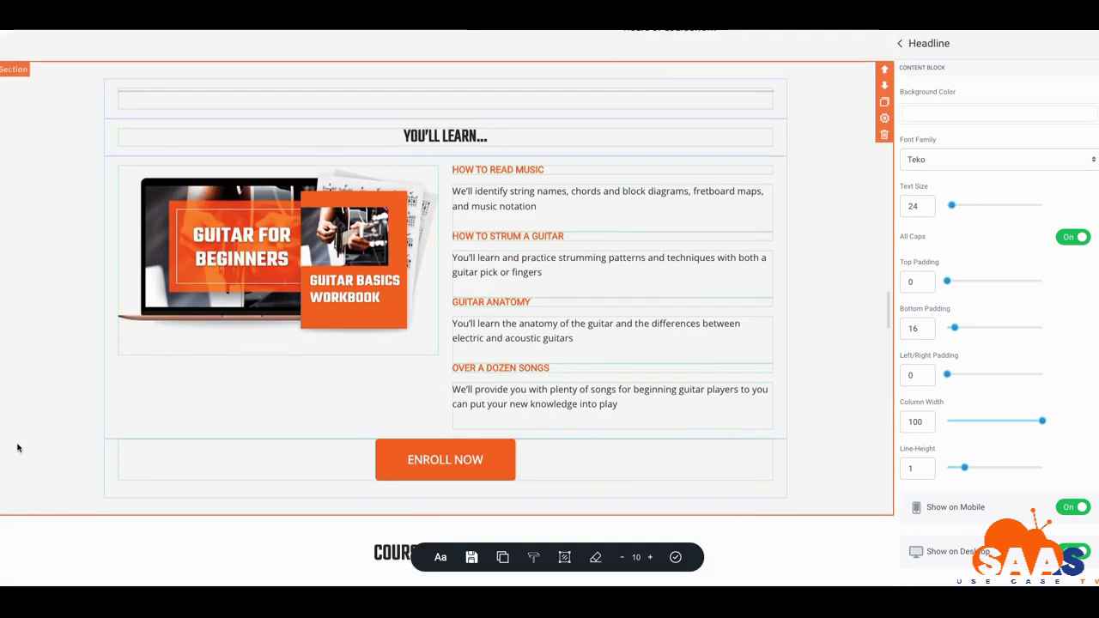
pyautogui.scroll(-4, 17, 446)
pyautogui.scroll(4, 18, 429)
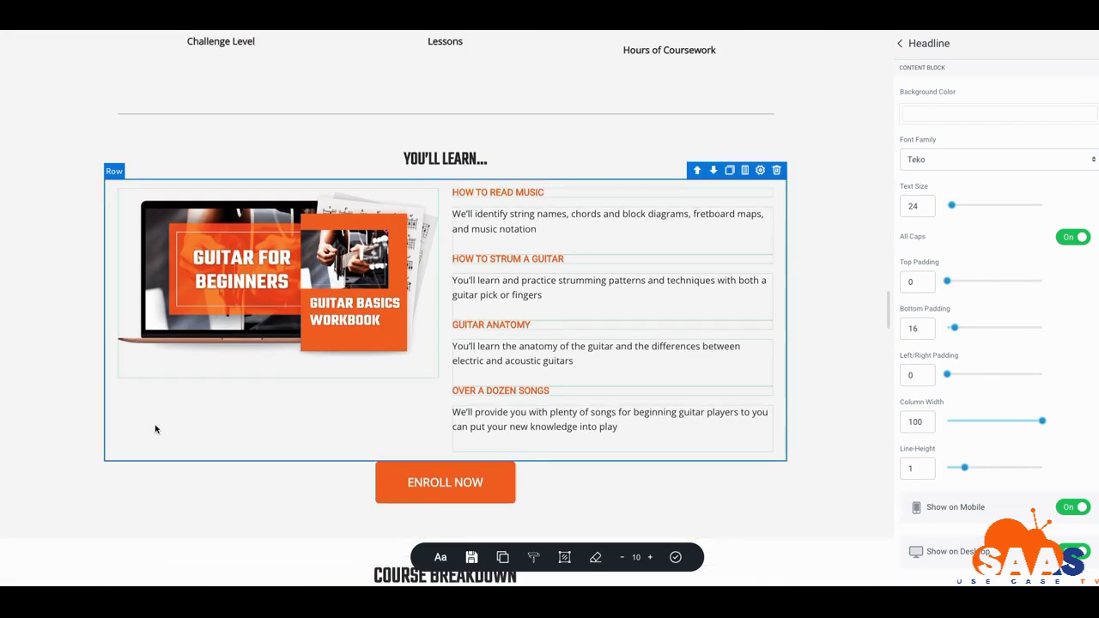
pyautogui.click(557, 391)
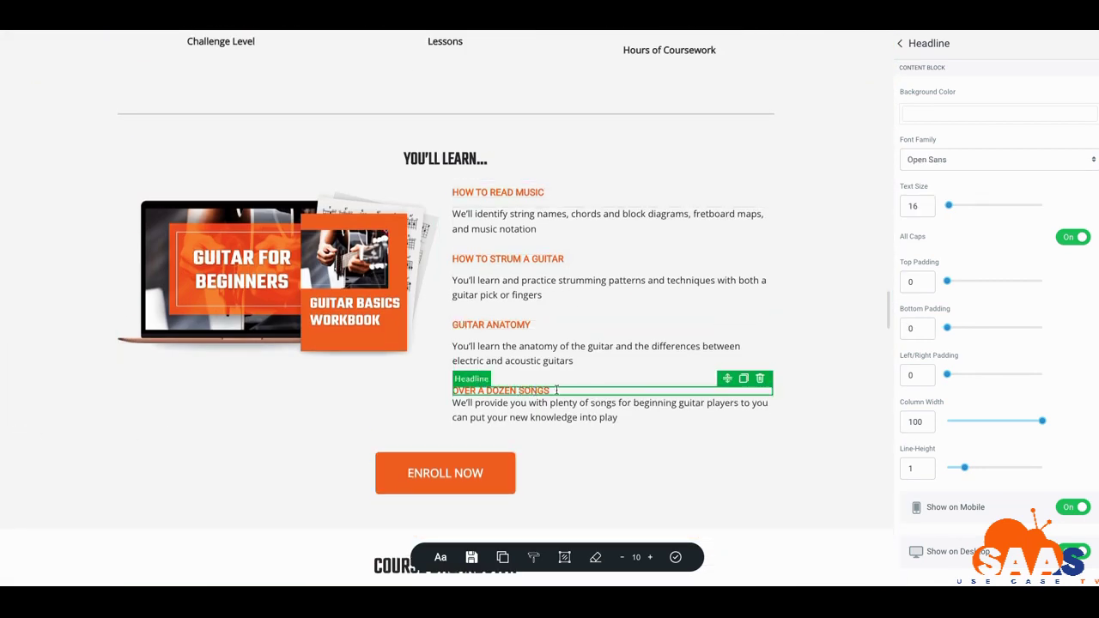
pyautogui.scroll(-1, 556, 391)
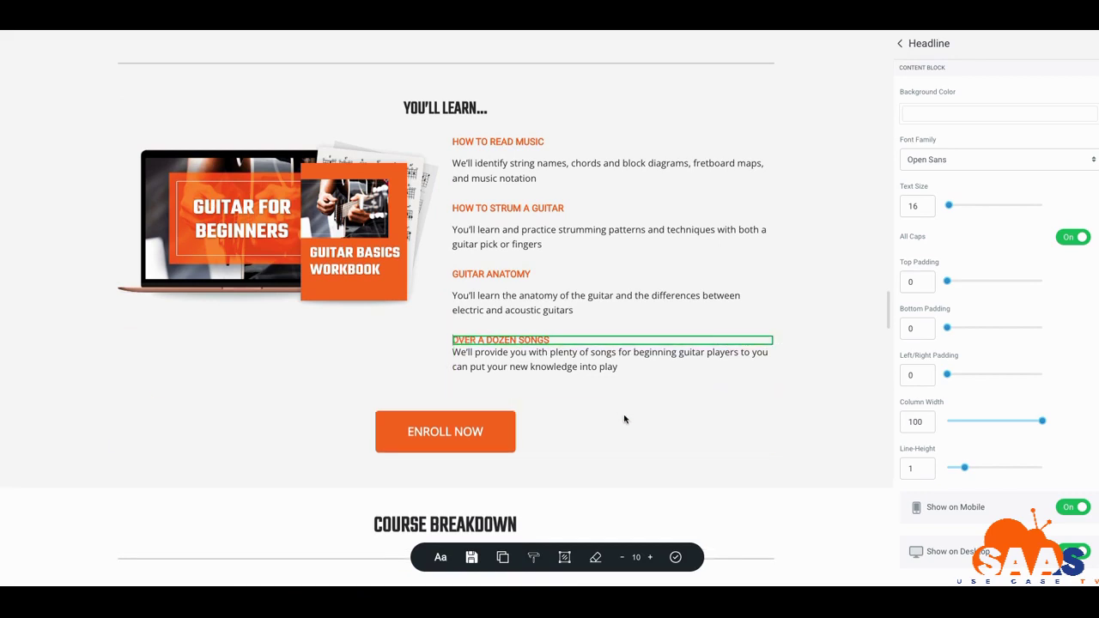
# - Duplicate the whole You'll Learn section and compare the copy with the original
pyautogui.scroll(2, 820, 262)
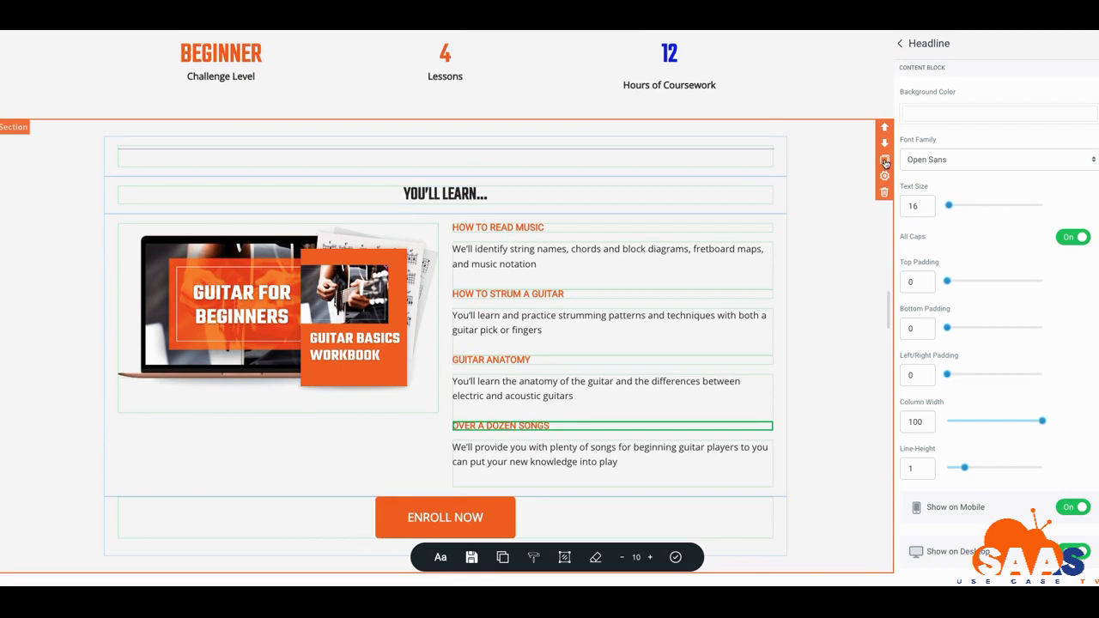
pyautogui.click(886, 163)
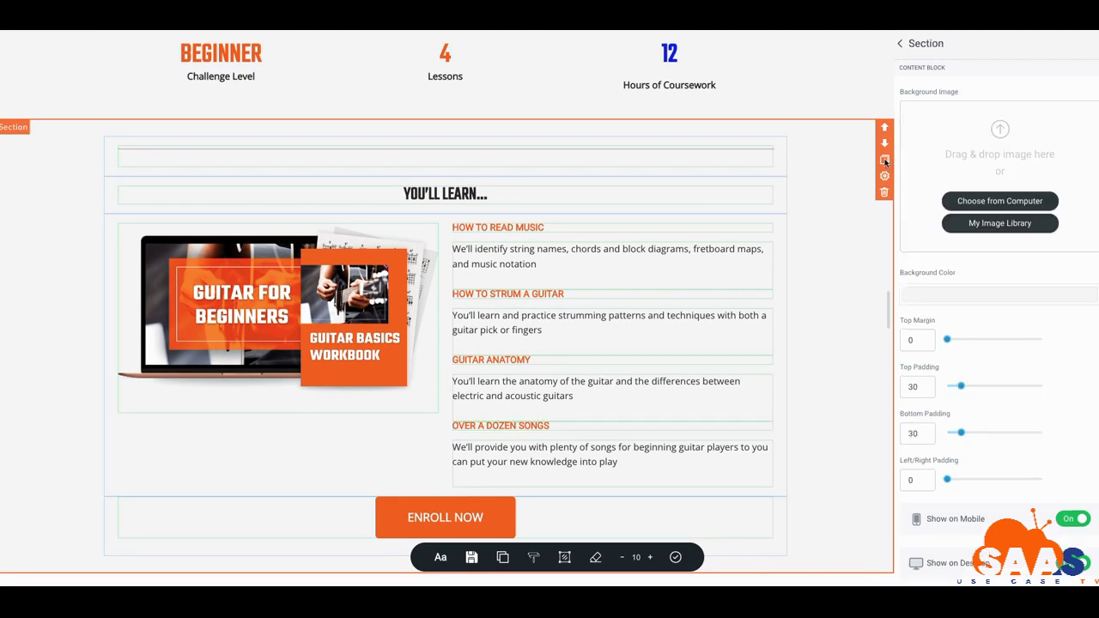
pyautogui.scroll(-5, 798, 236)
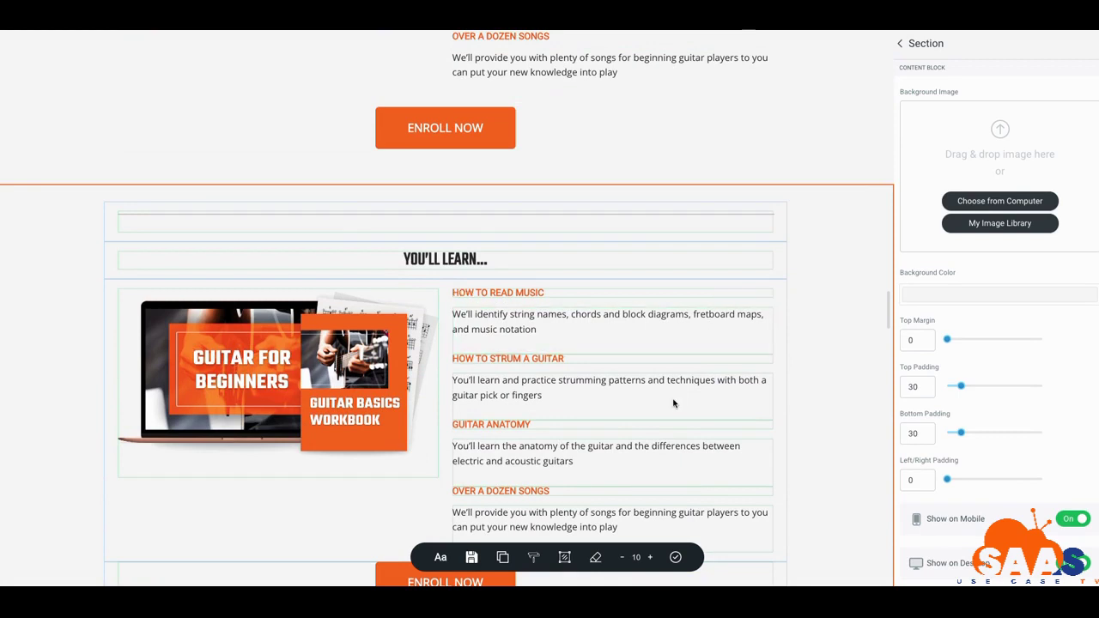
pyautogui.scroll(5, 684, 437)
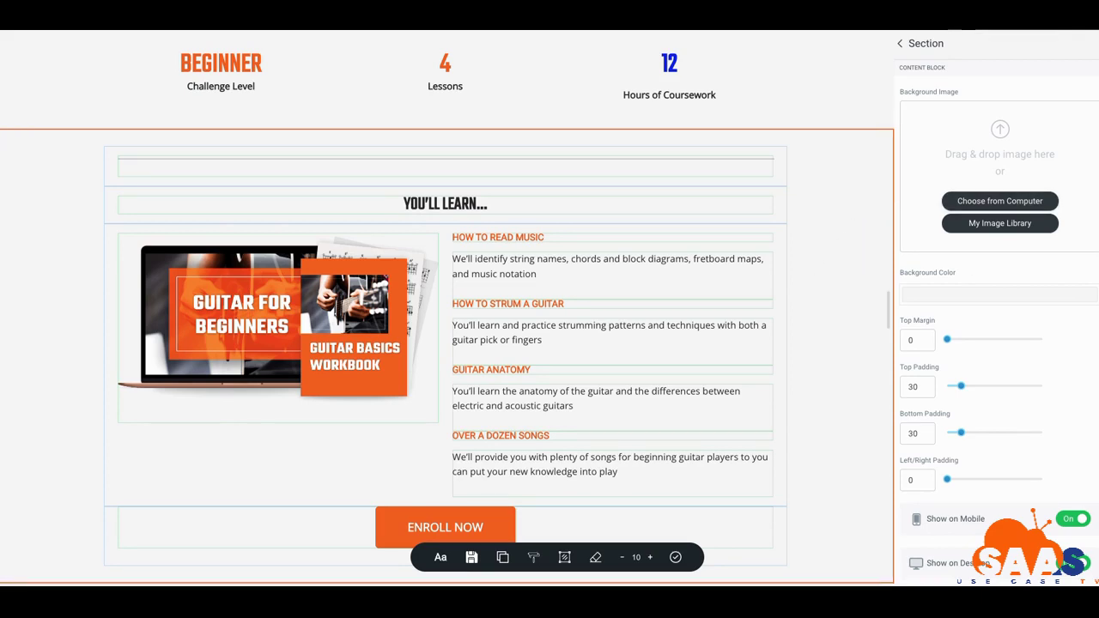
pyautogui.scroll(2, 996, 485)
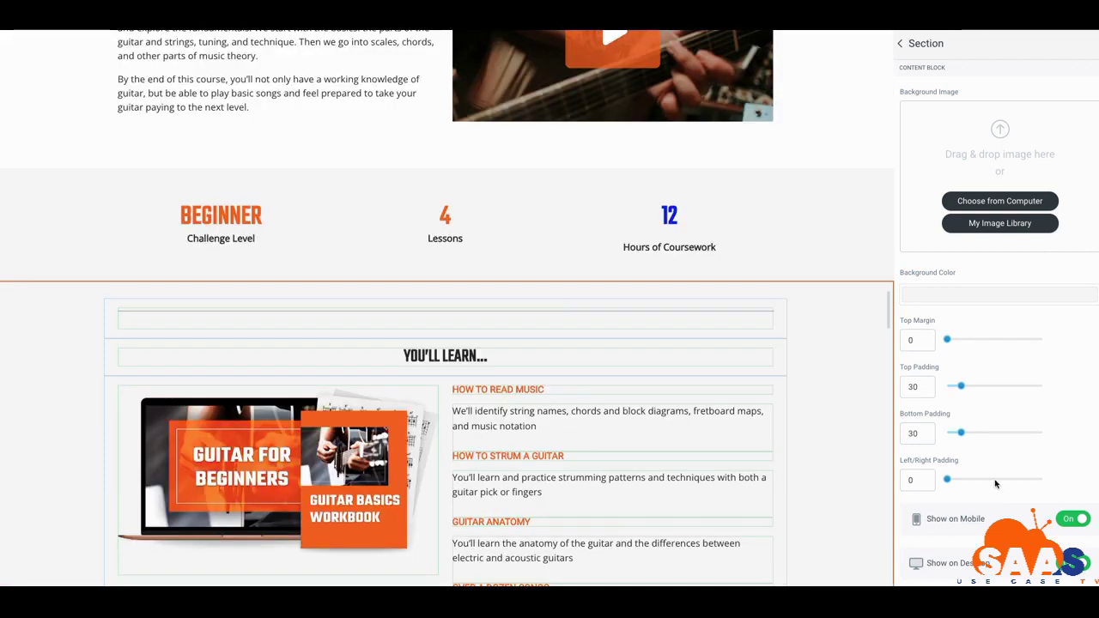
pyautogui.scroll(-5, 753, 438)
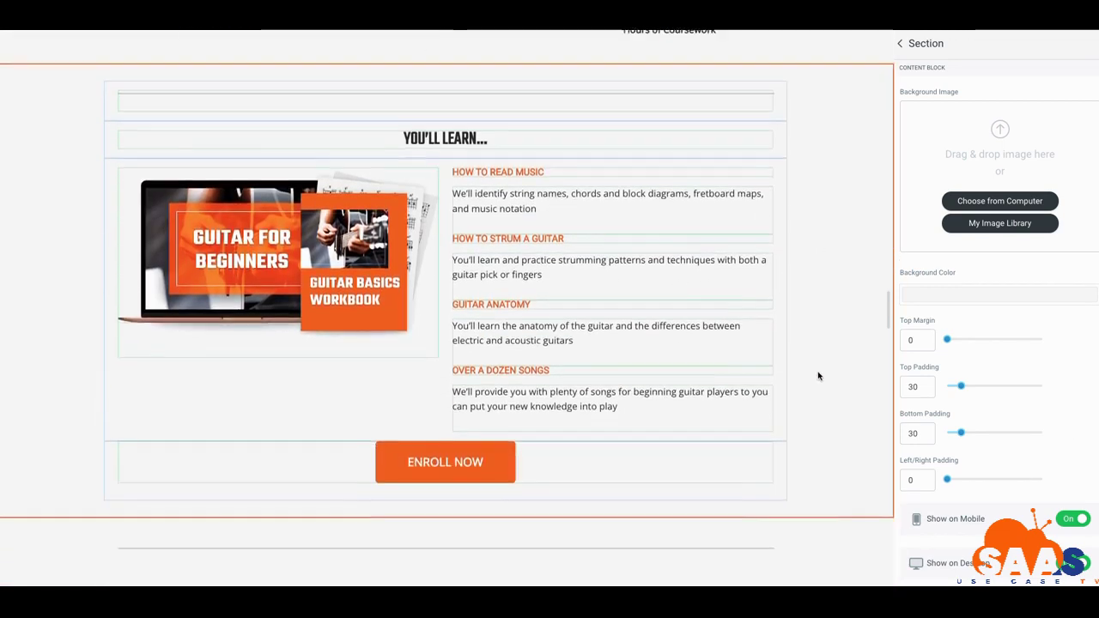
pyautogui.scroll(-3, 820, 375)
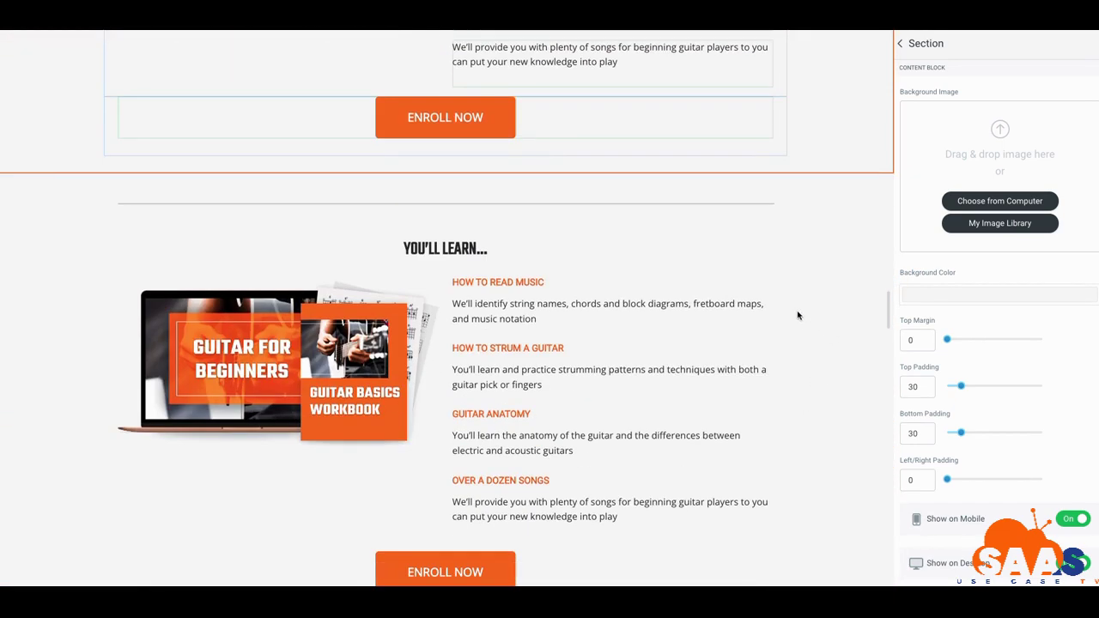
# - Delete the duplicate You'll Learn section below the original and confirm its removal
pyautogui.click(822, 221)
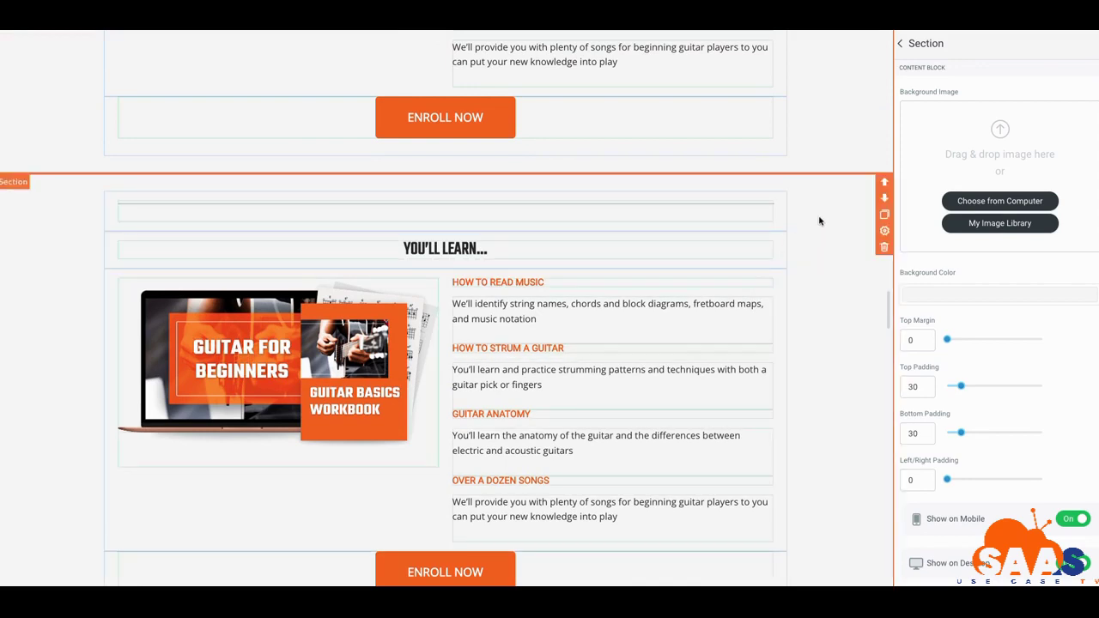
pyautogui.click(884, 246)
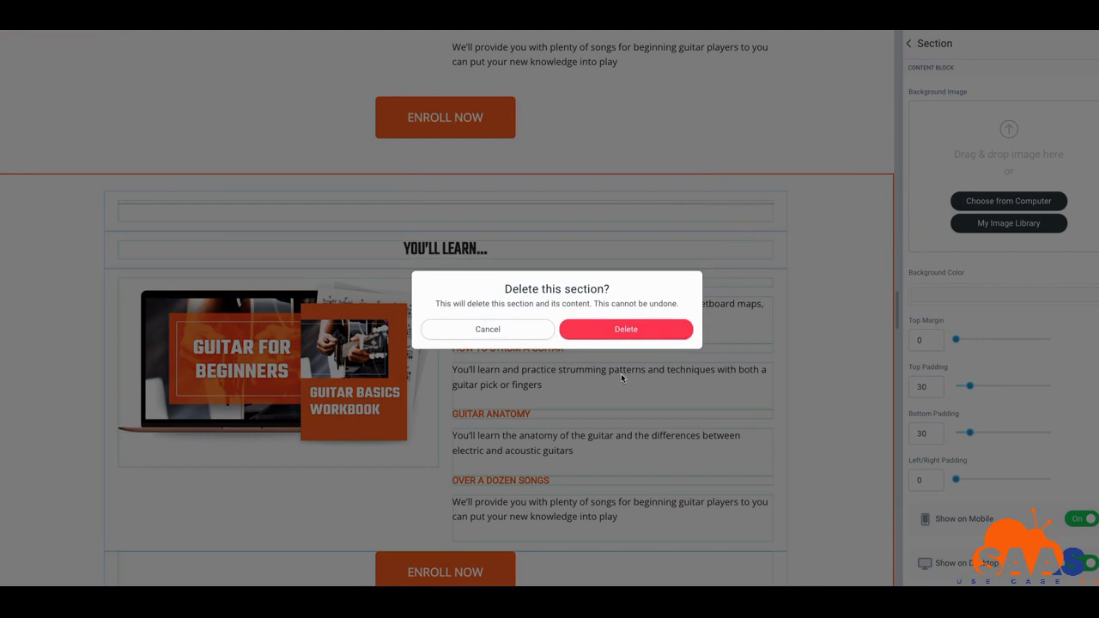
pyautogui.click(626, 329)
# - Duplicate the "Triads, Chords, and Scales" lesson row in the Course Breakdown
pyautogui.scroll(-4, 734, 321)
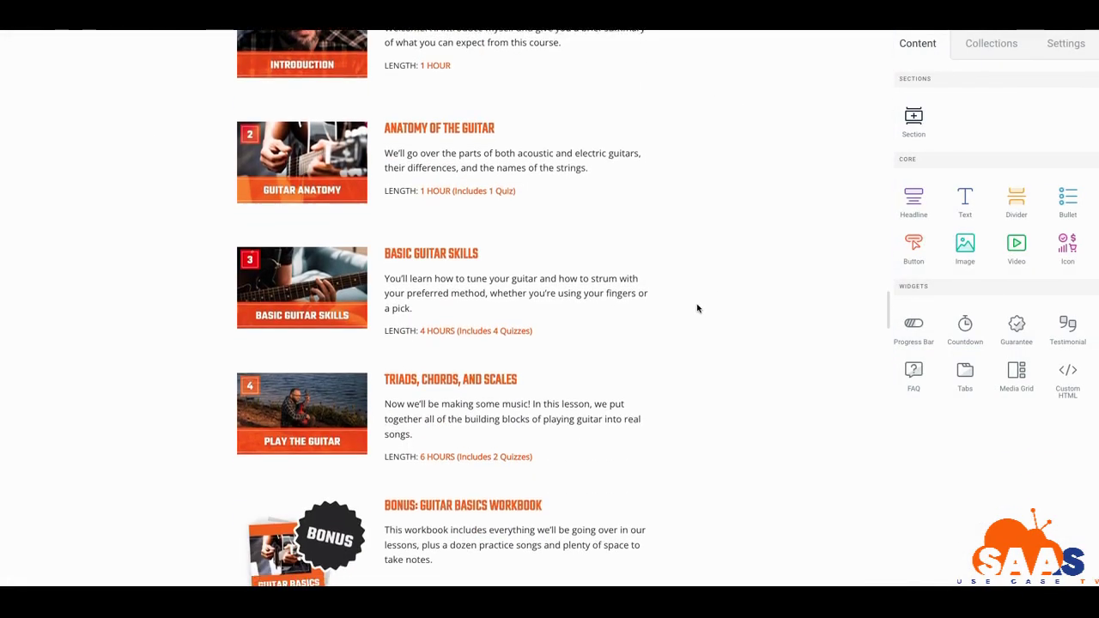
pyautogui.scroll(-1, 686, 310)
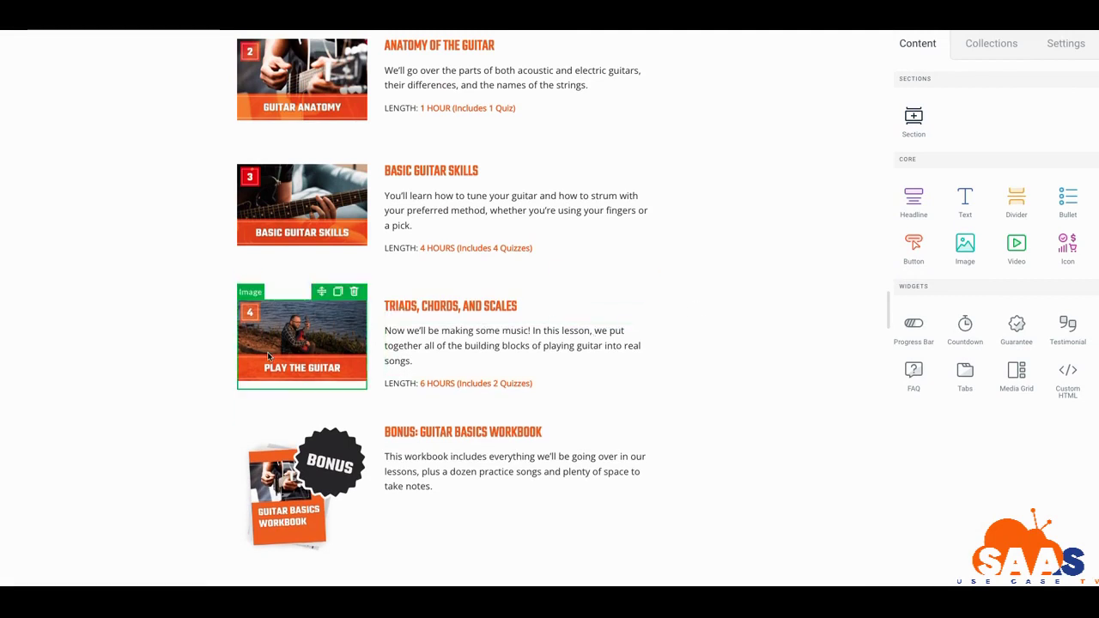
pyautogui.click(130, 319)
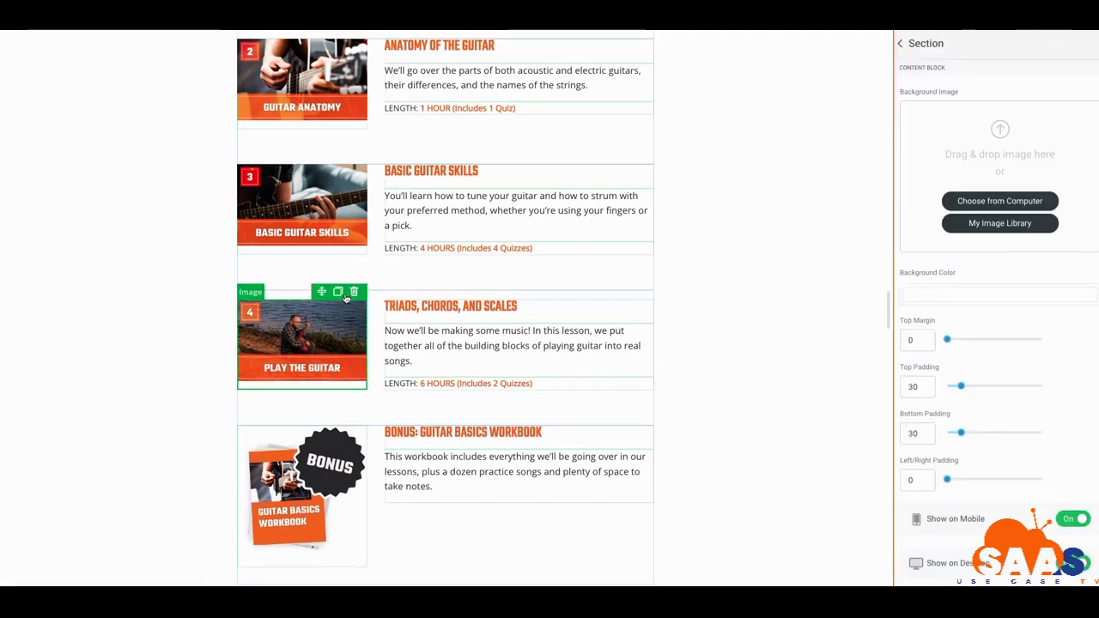
pyautogui.click(530, 298)
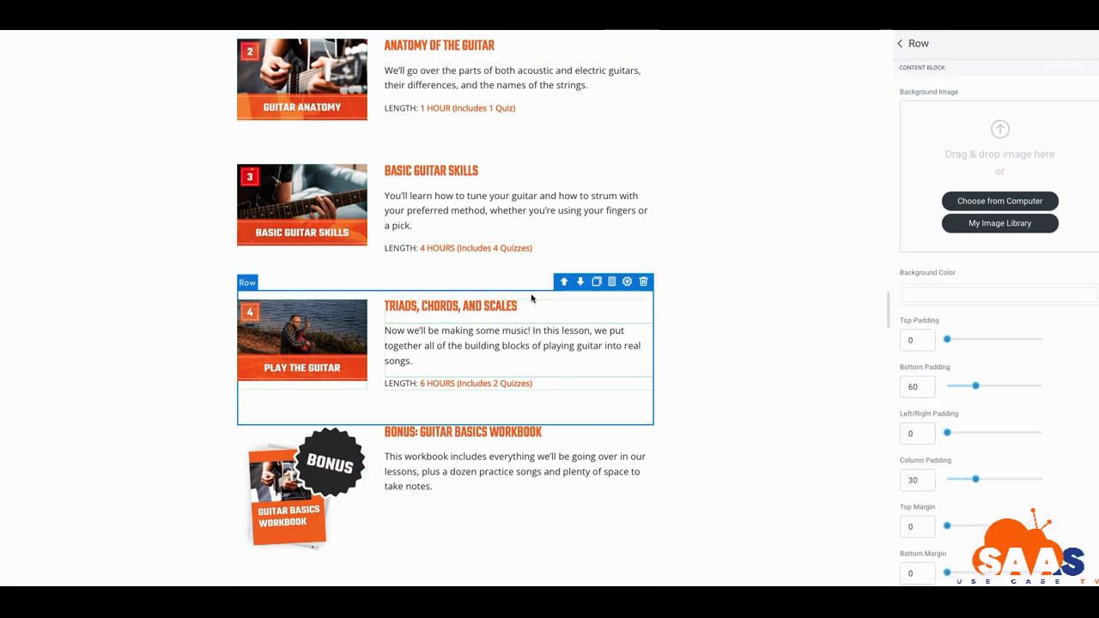
pyautogui.click(597, 283)
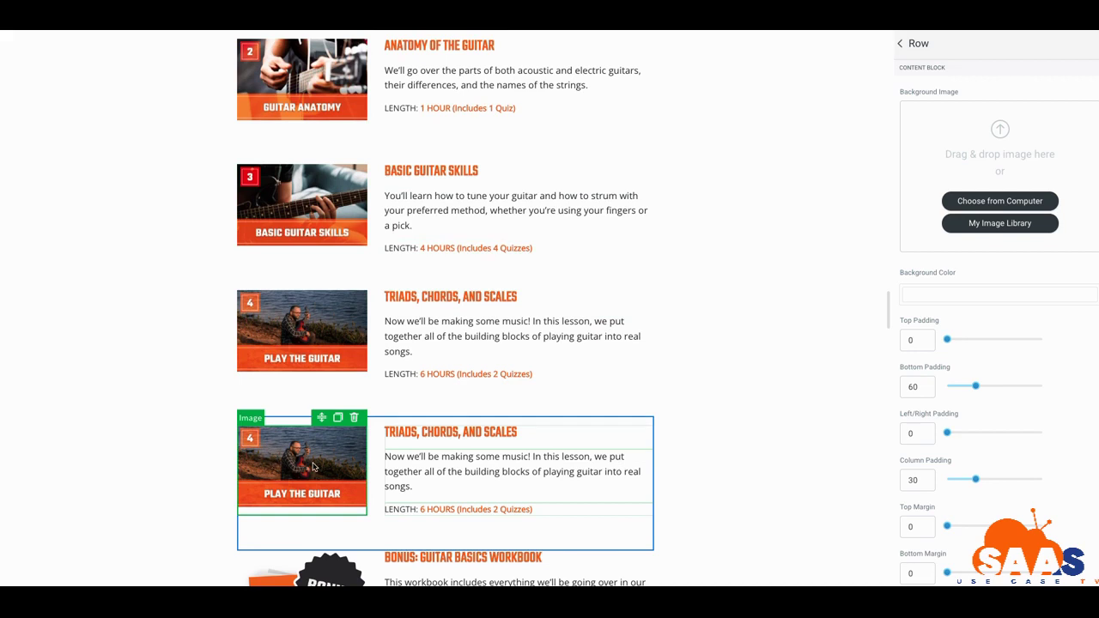
# - Change the length in the duplicated "Triads, Chords, and Scales" lesson row to 2 hours
pyautogui.click(422, 504)
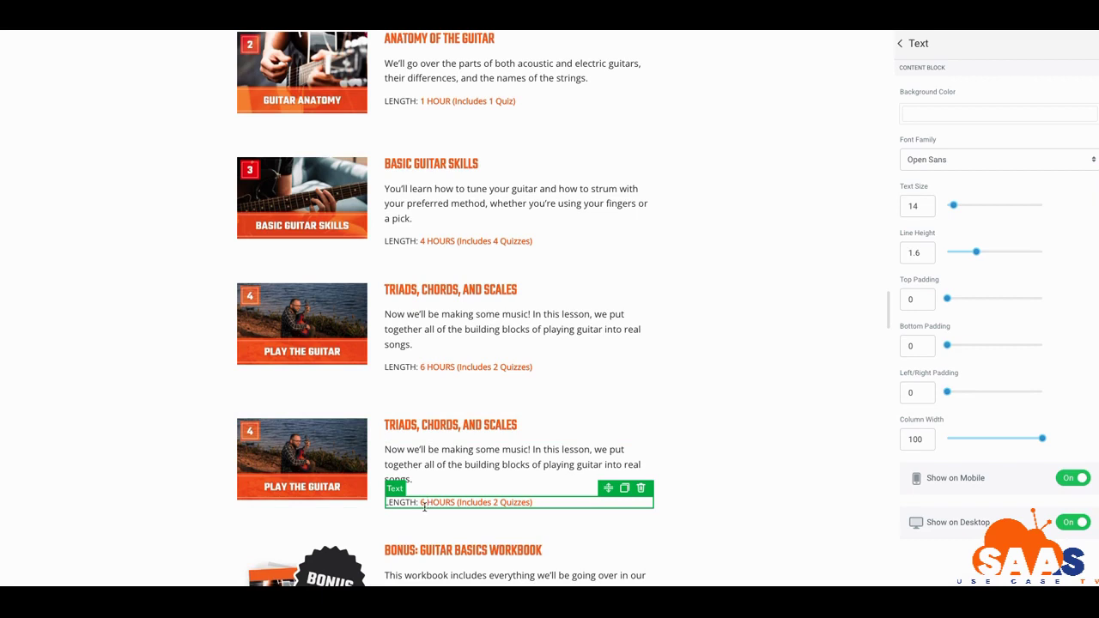
pyautogui.press('BackSpace')
pyautogui.write('2')
# - Recolor the "2 HOURS (Includes 2 Quizzes)" text in the duplicated lesson row to the copied blue 1919F0
pyautogui.moveTo(421, 505); pyautogui.dragTo(546, 496)
pyautogui.click(556, 483)
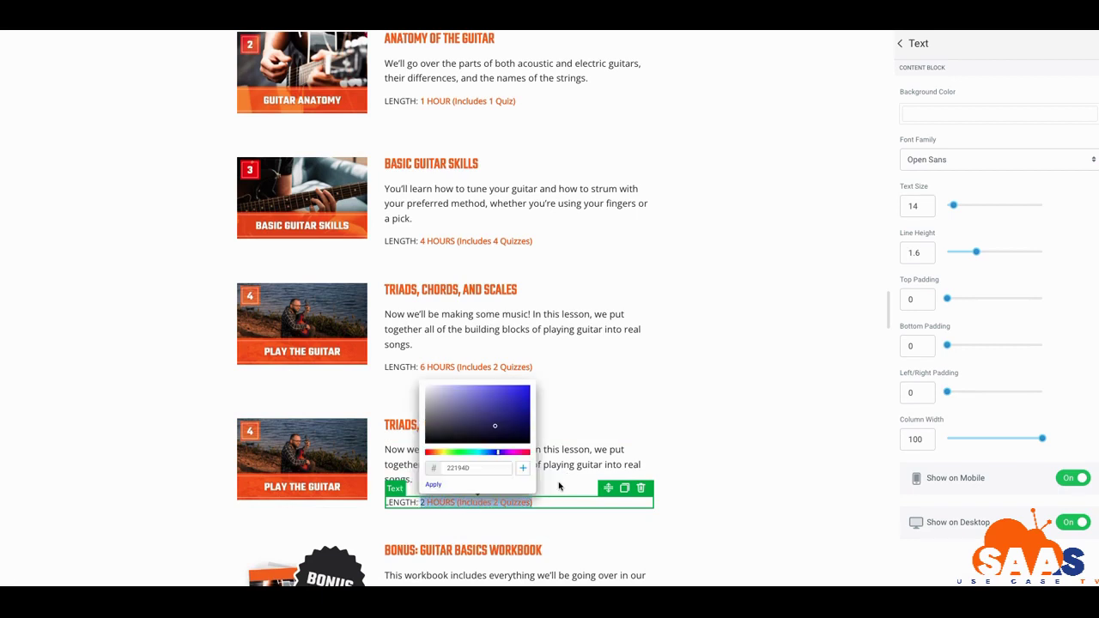
pyautogui.moveTo(486, 470); pyautogui.dragTo(441, 469)
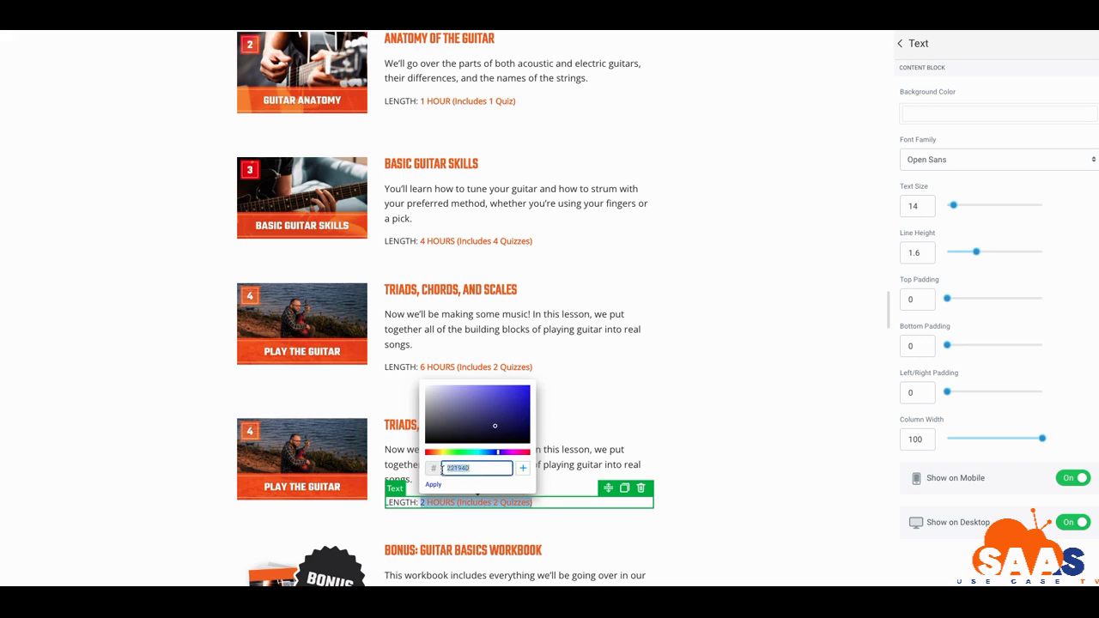
pyautogui.rightClick(444, 469)
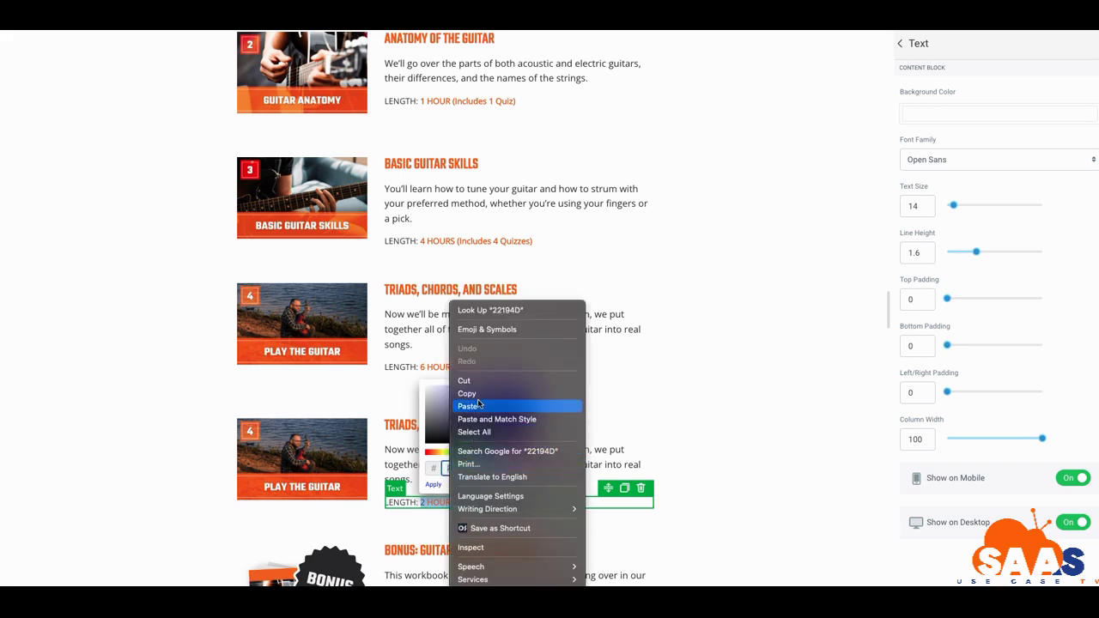
pyautogui.click(479, 405)
pyautogui.click(593, 437)
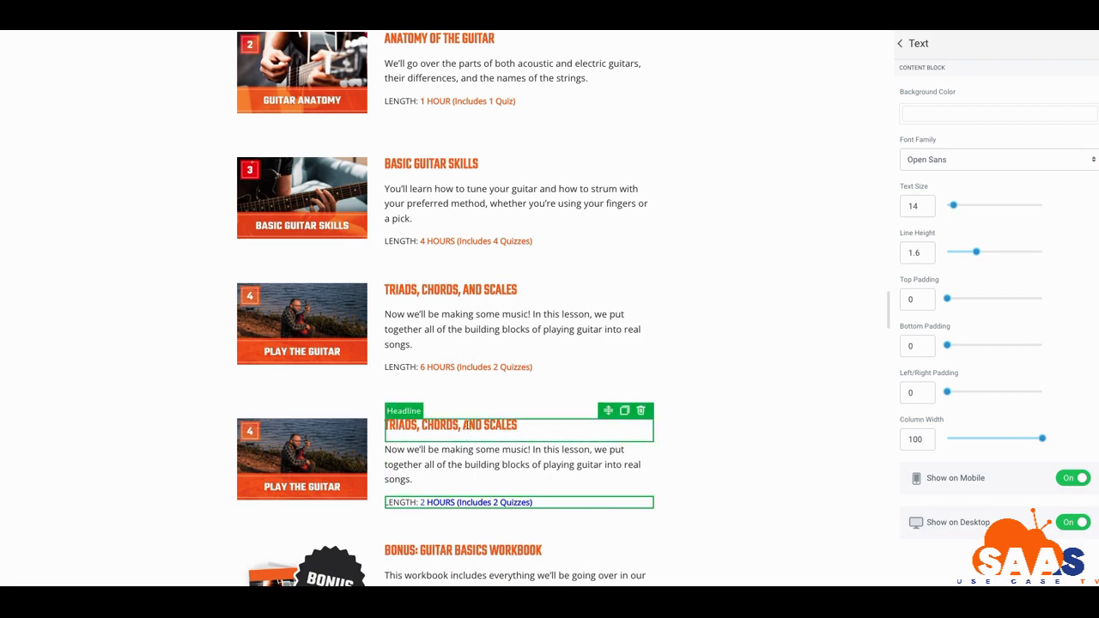
# - Recolor the "Triads, Chords, and Scales" headline in the duplicated lesson row to the copied blue 1919F0
pyautogui.click(522, 424)
pyautogui.moveTo(518, 424); pyautogui.dragTo(383, 425)
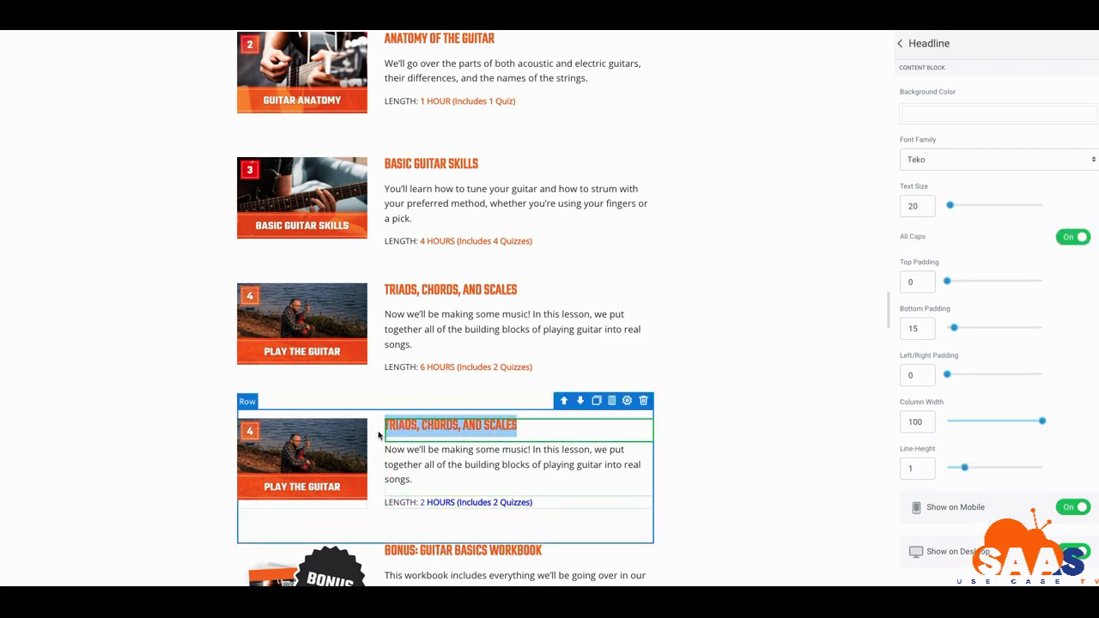
pyautogui.click(566, 401)
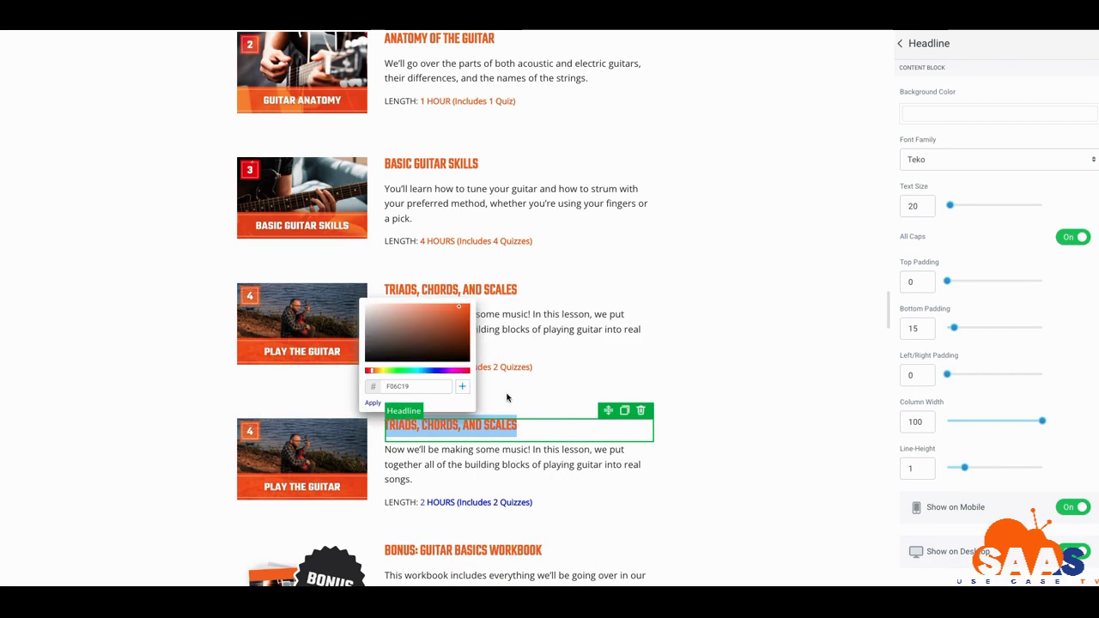
pyautogui.moveTo(434, 386); pyautogui.dragTo(387, 385)
pyautogui.rightClick(387, 387)
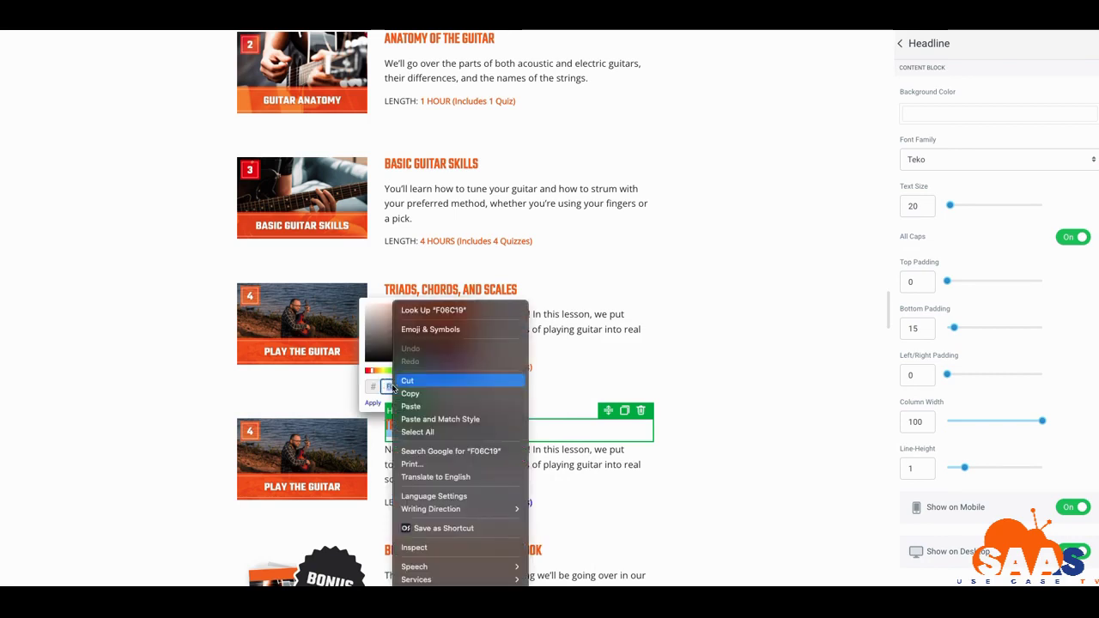
pyautogui.click(413, 407)
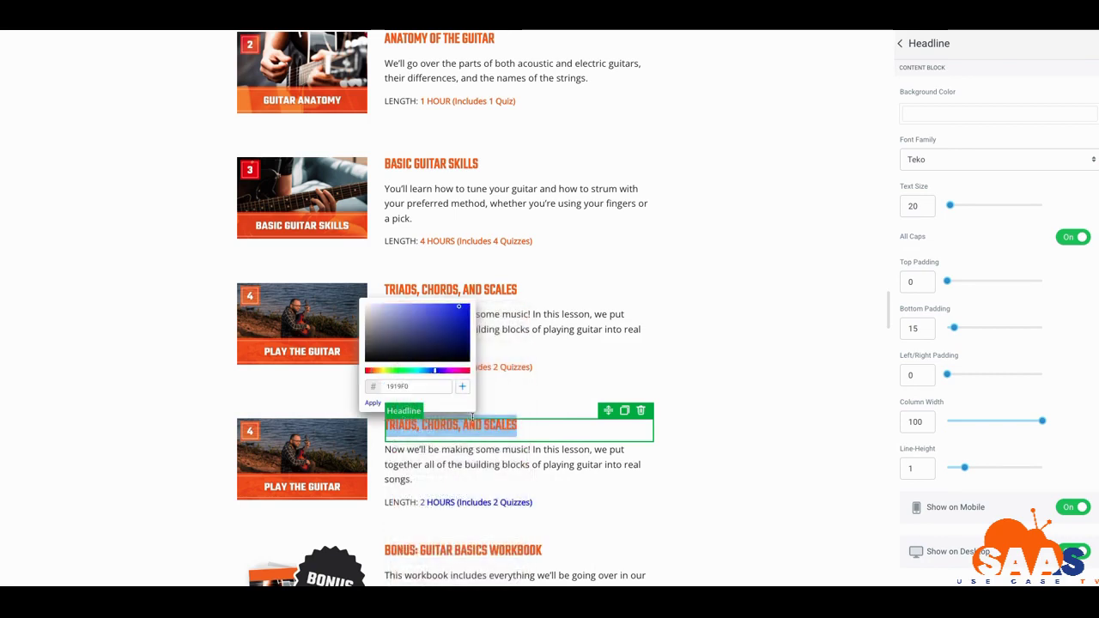
pyautogui.click(555, 442)
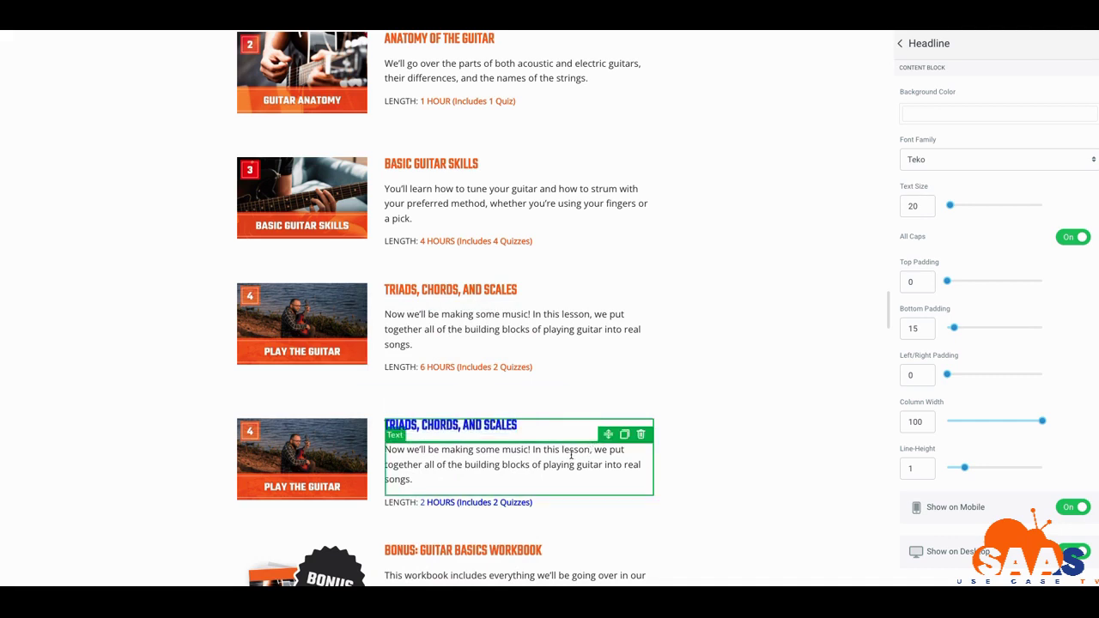
# - Replace the Bonus: Guitar Basics Workbook image with the media library picture of the Retirement guide lying beside white earbuds
pyautogui.scroll(-1, 571, 455)
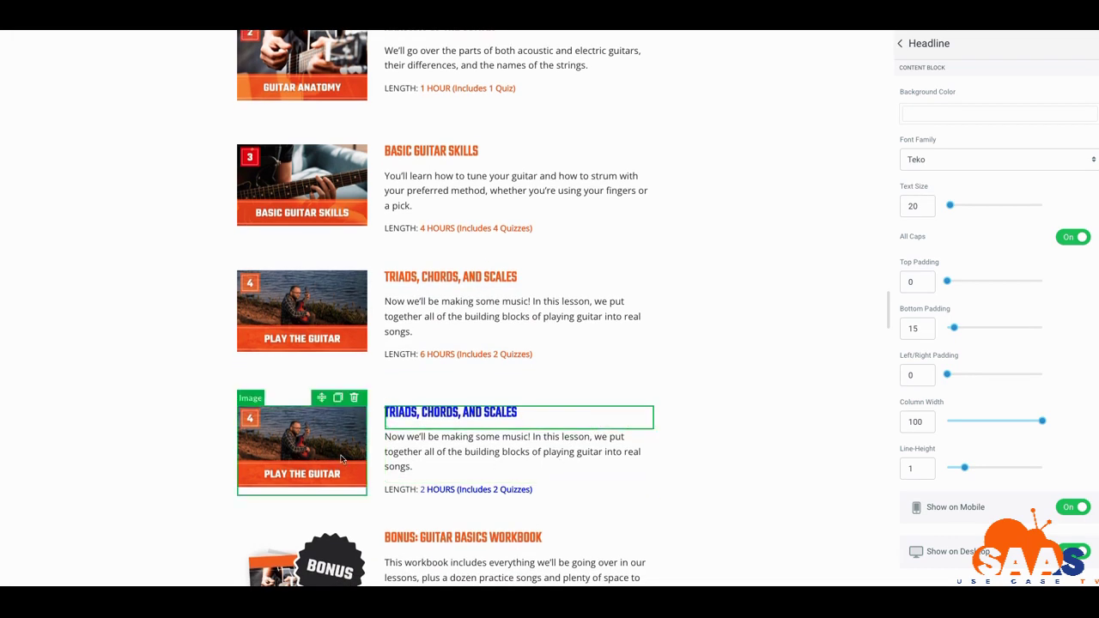
pyautogui.scroll(-4, 342, 451)
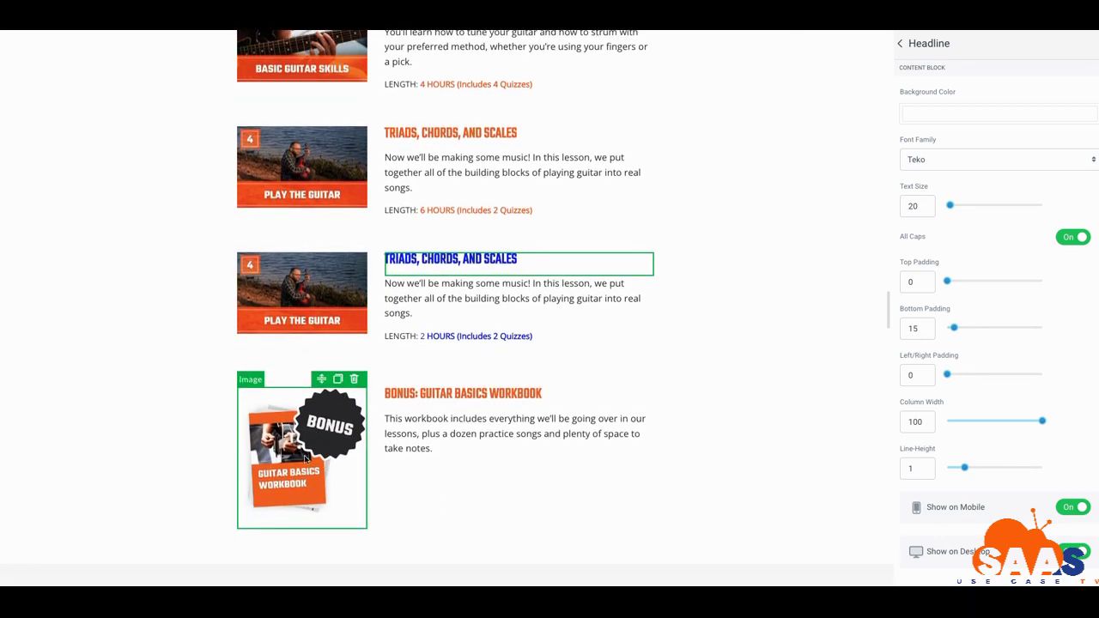
pyautogui.click(317, 460)
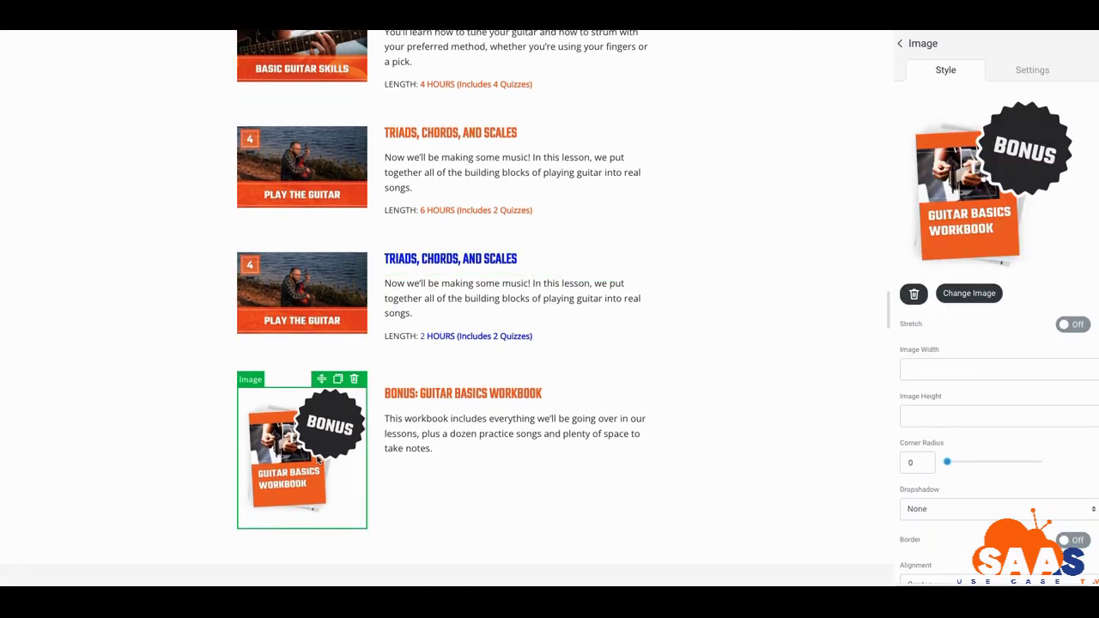
pyautogui.click(969, 294)
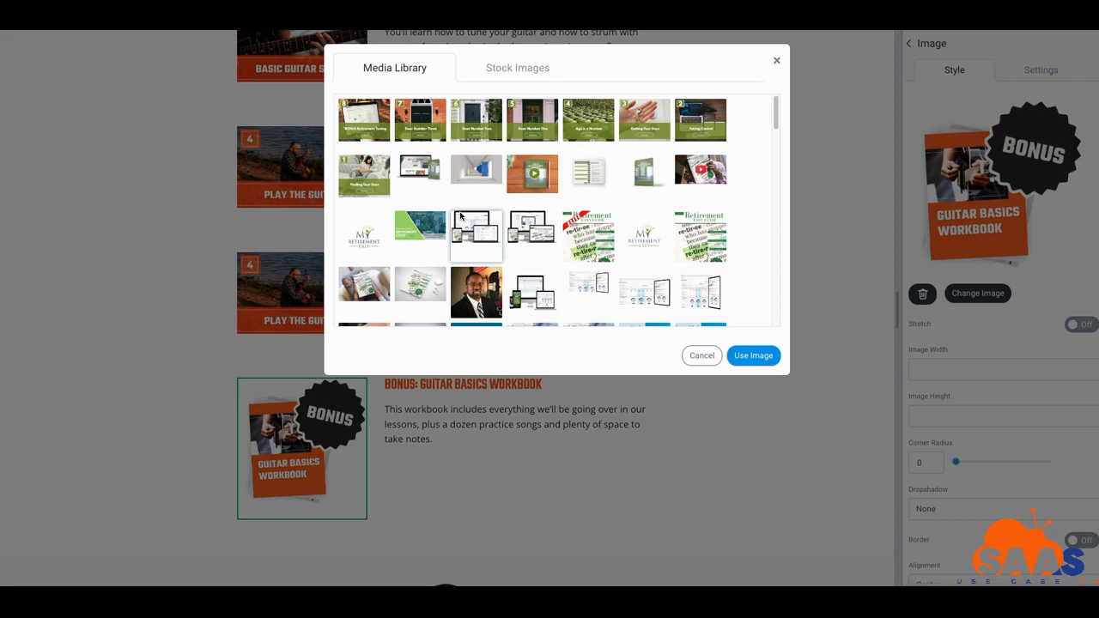
pyautogui.scroll(-1, 461, 216)
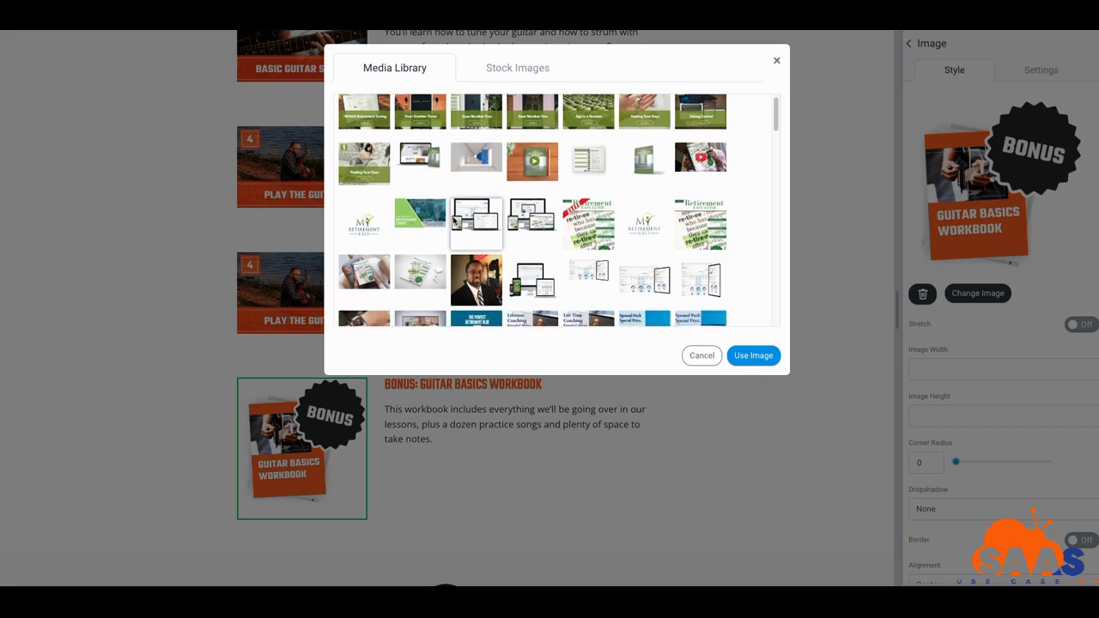
pyautogui.click(413, 271)
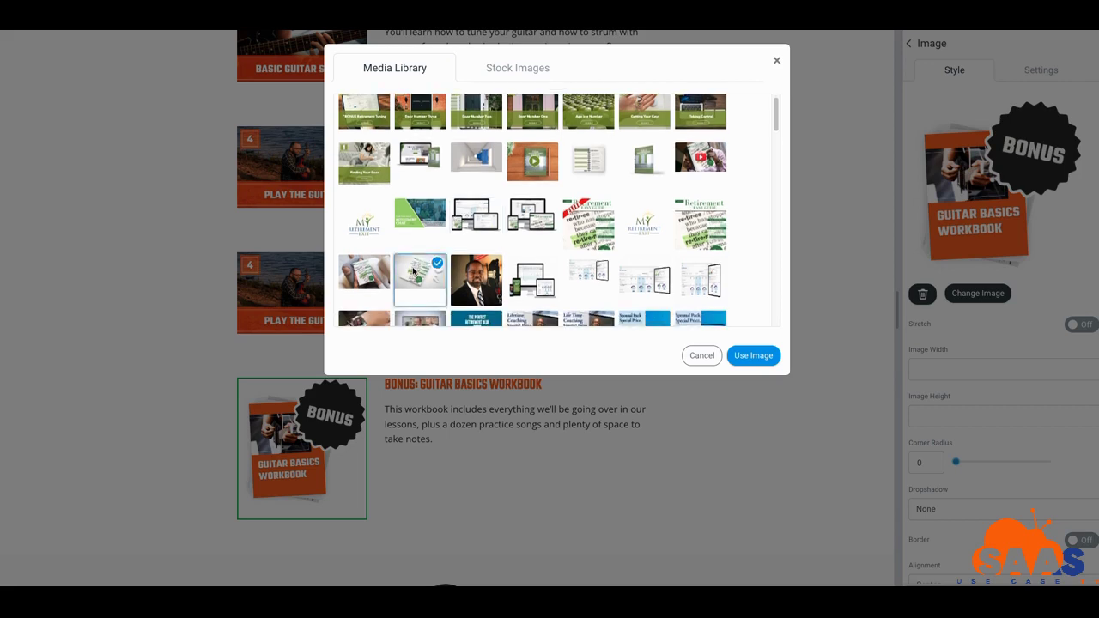
pyautogui.click(754, 355)
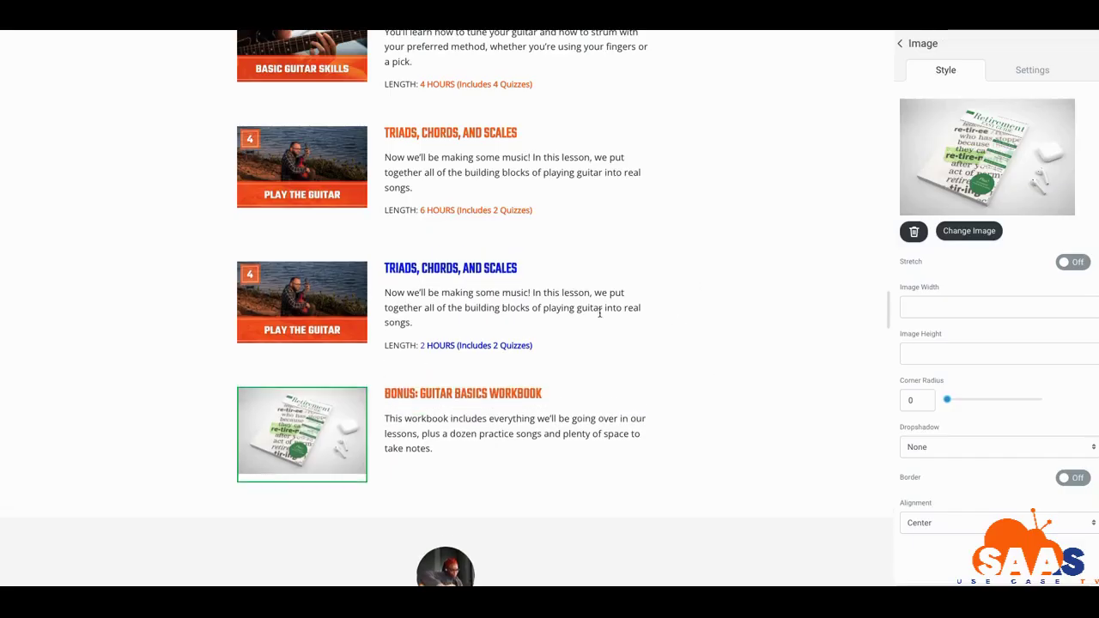
# - Examine the testimonial block, its surrounding section's settings and the content widgets available for the page
pyautogui.scroll(-4, 484, 404)
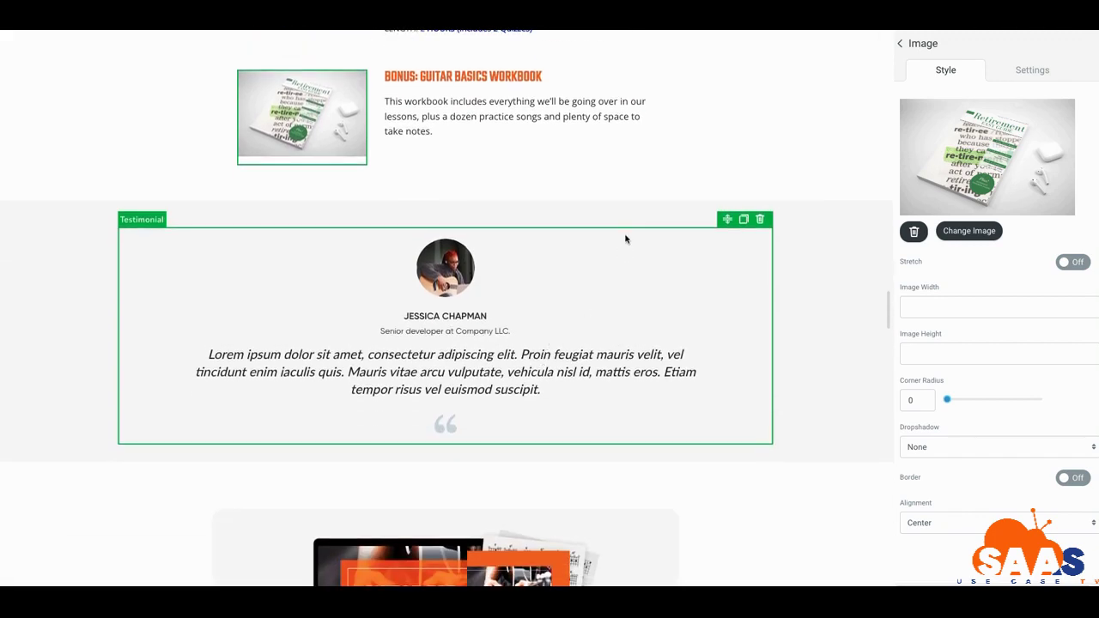
pyautogui.scroll(-4, 608, 312)
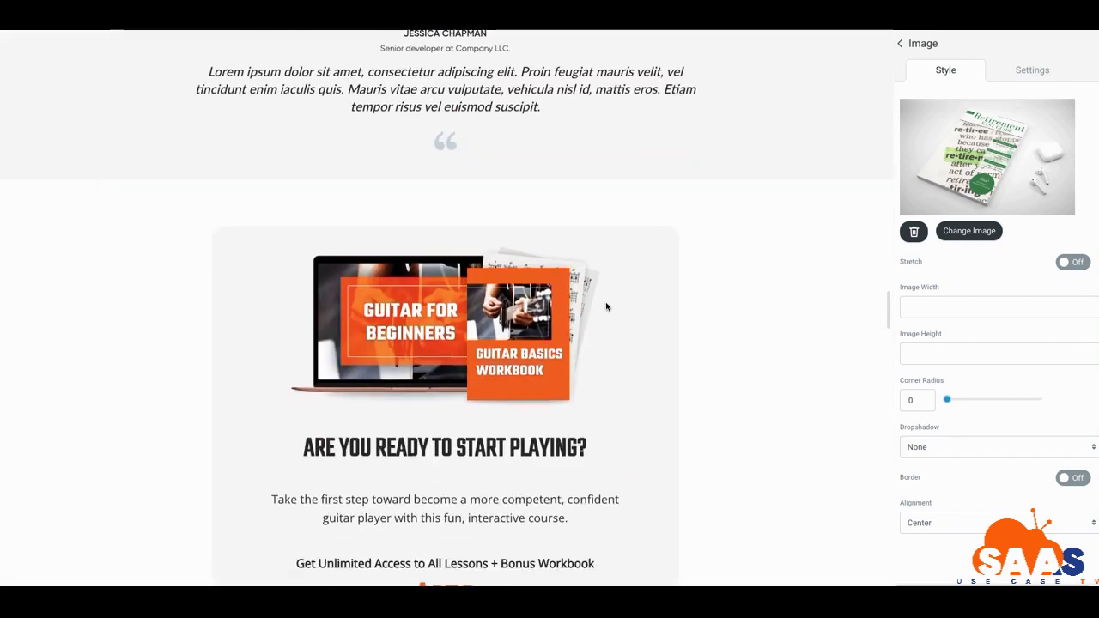
pyautogui.scroll(3, 606, 307)
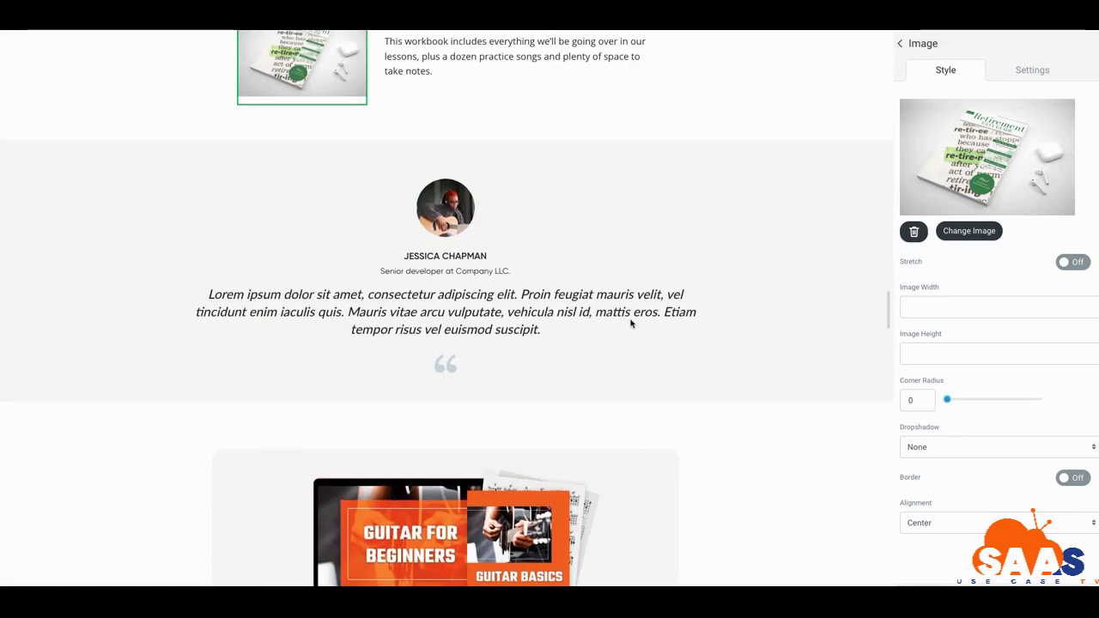
pyautogui.click(639, 256)
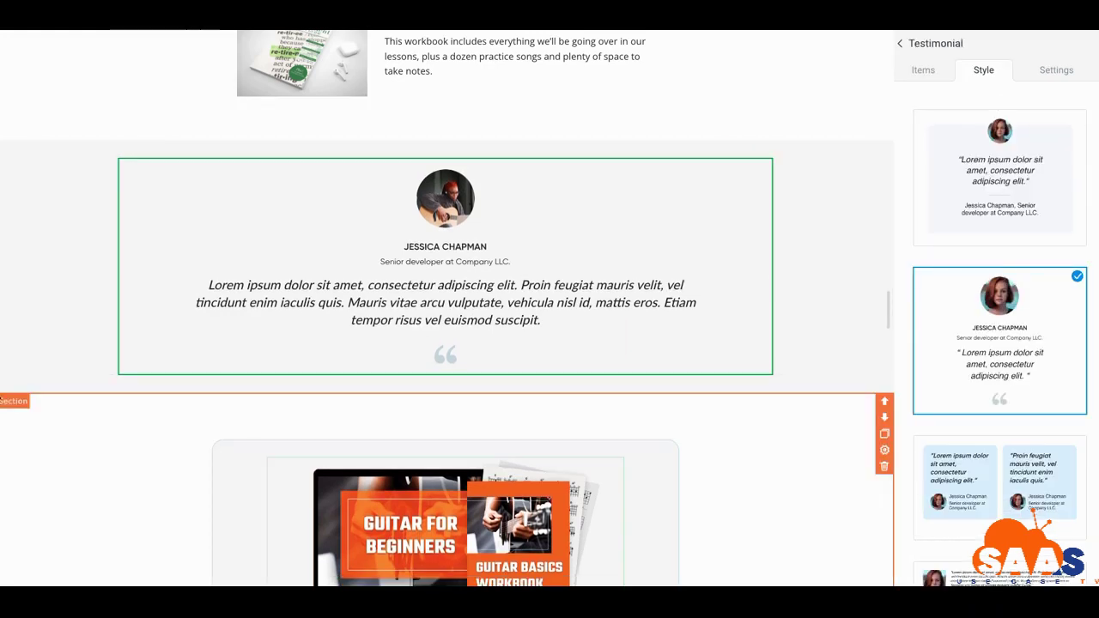
pyautogui.click(46, 283)
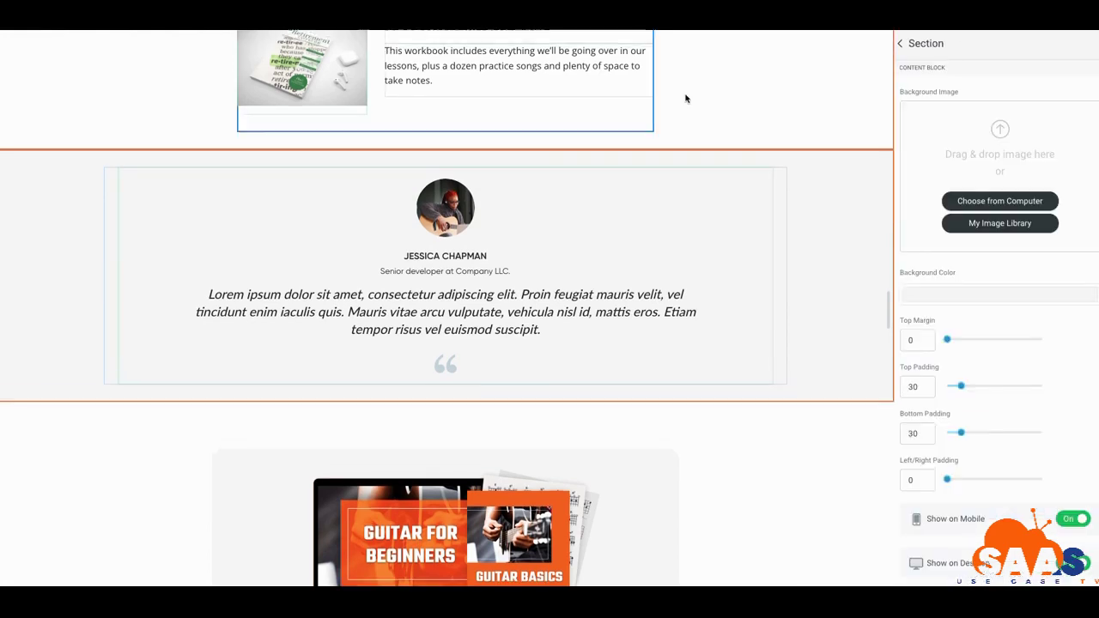
pyautogui.click(898, 48)
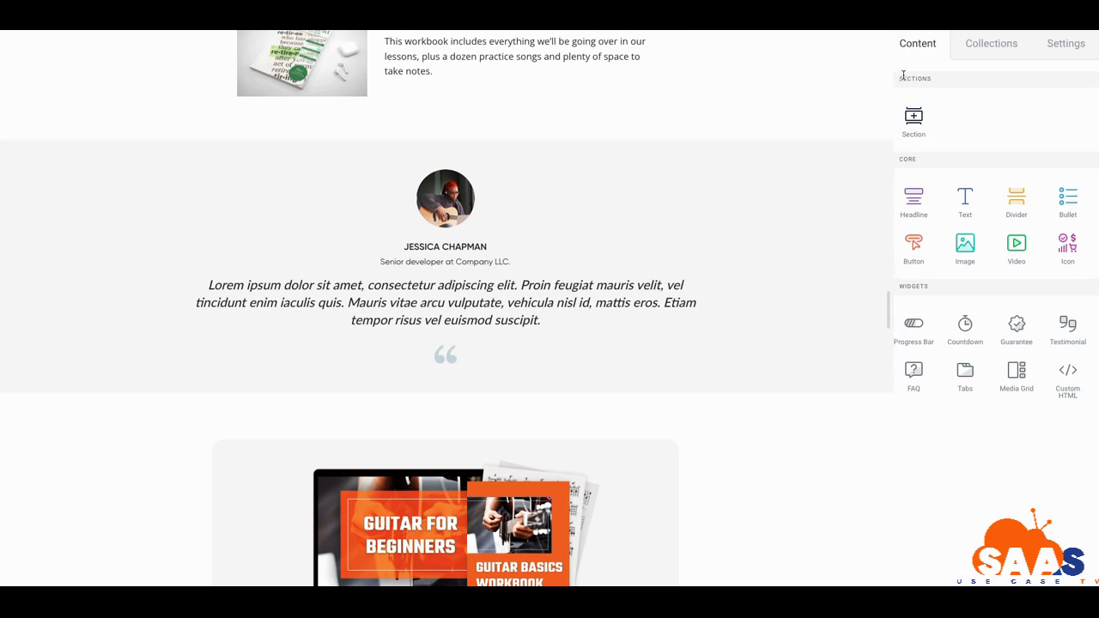
pyautogui.scroll(2, 867, 504)
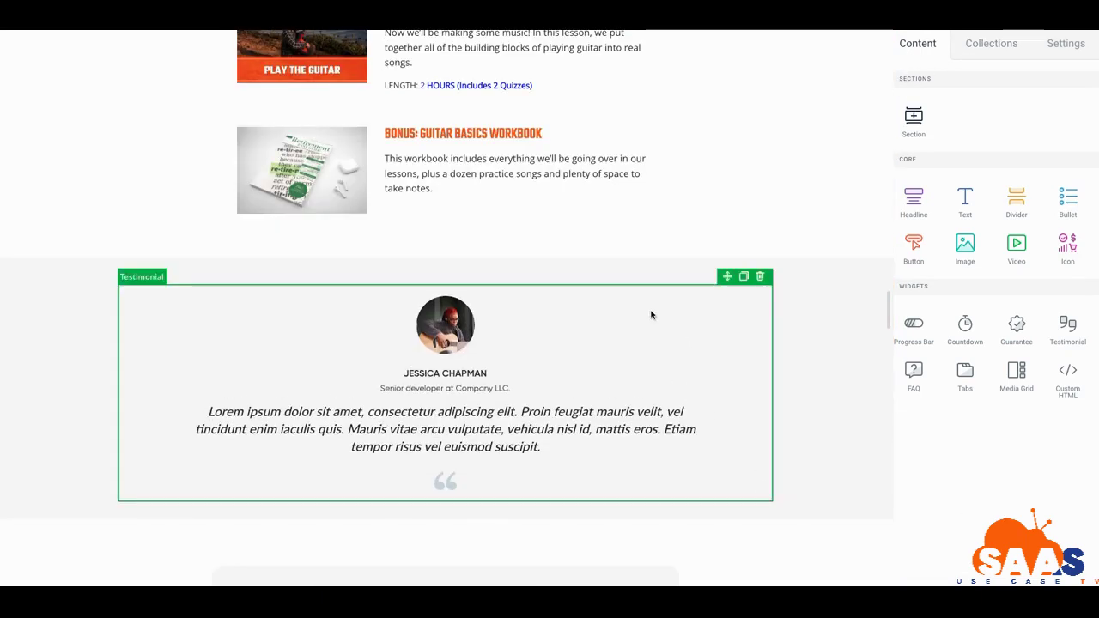
pyautogui.click(33, 397)
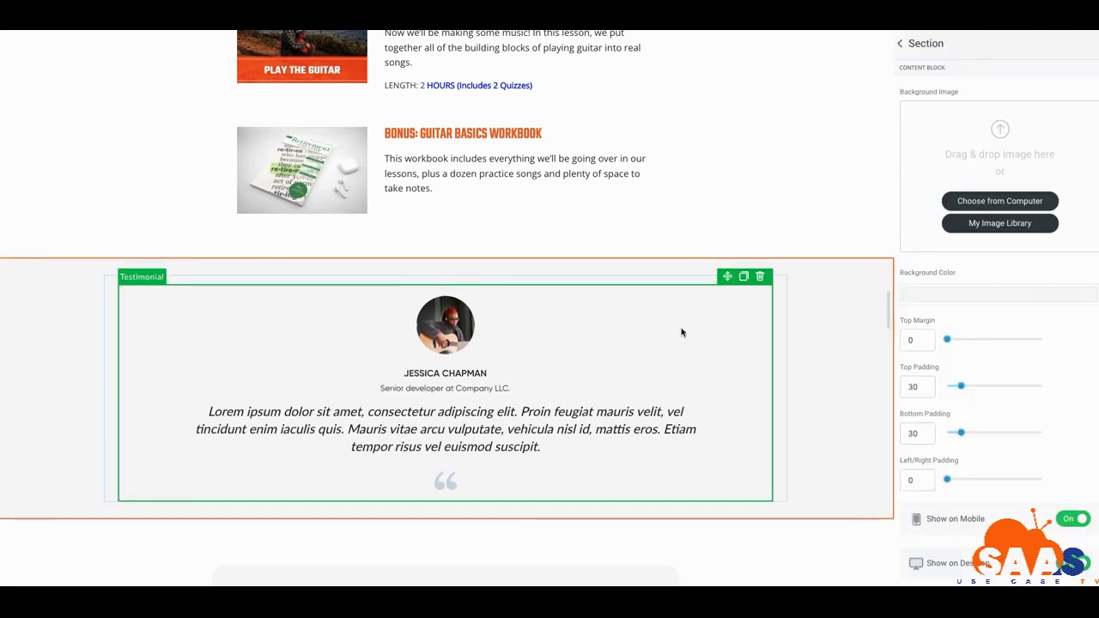
pyautogui.click(903, 44)
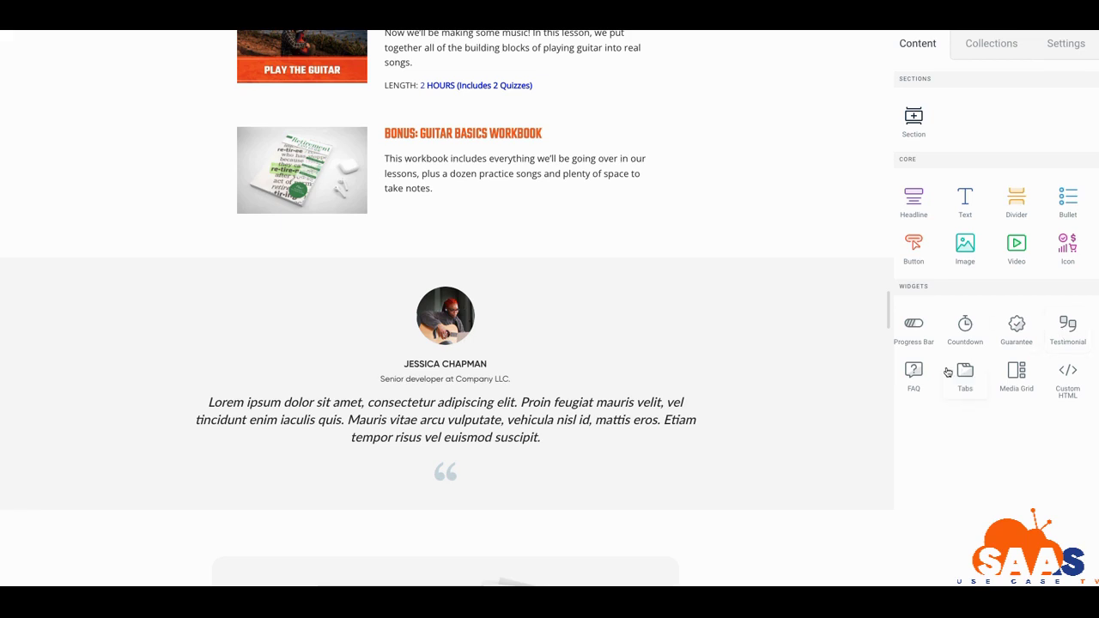
# - Restyle the testimonial, trying the two-card carousel and the bordered card before choosing the compact layout with a round photo beside the quote
pyautogui.moveTo(862, 370); pyautogui.dragTo(722, 413)
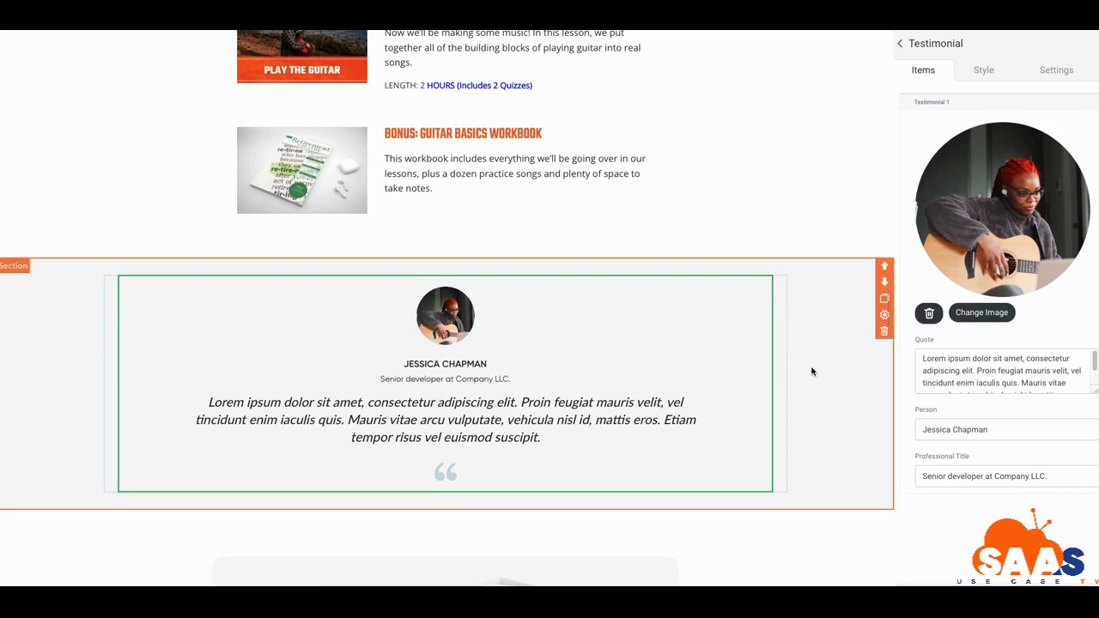
pyautogui.click(984, 70)
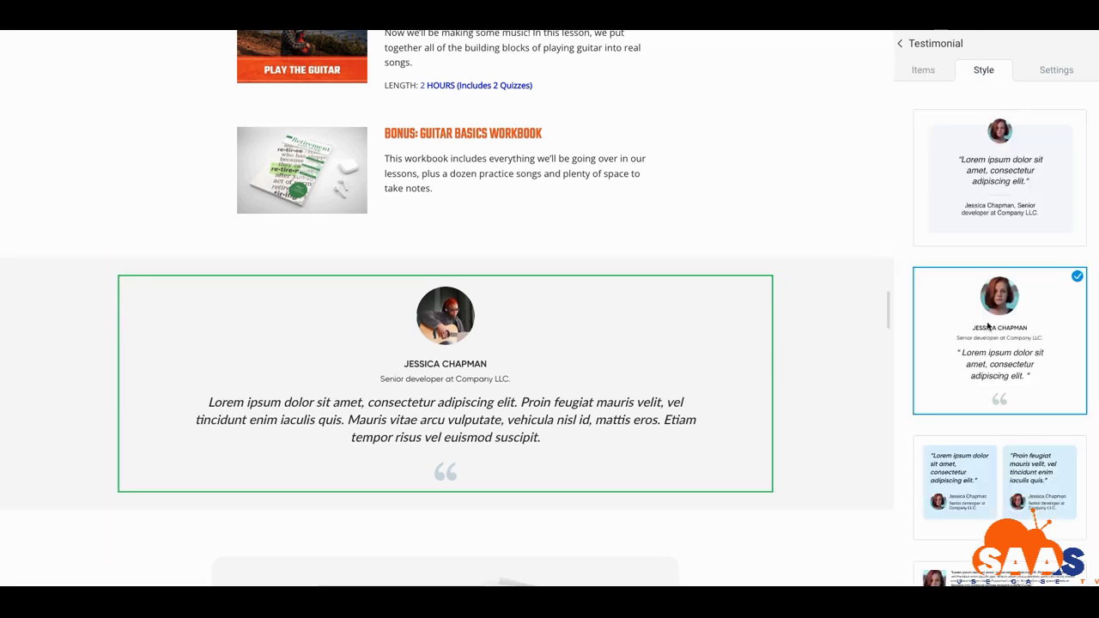
pyautogui.click(993, 466)
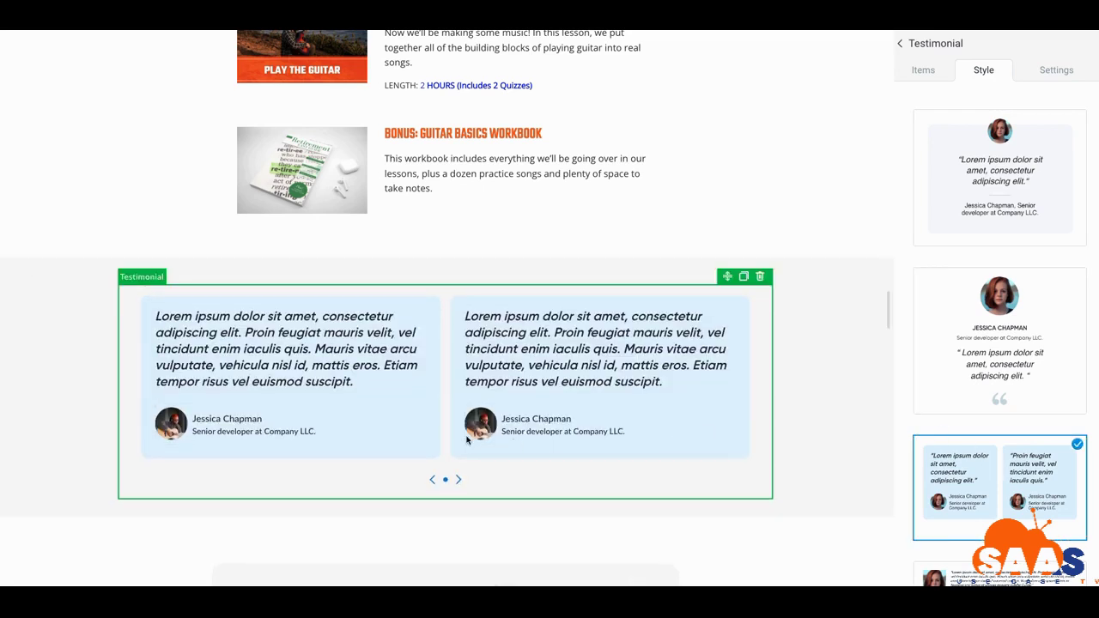
pyautogui.scroll(-3, 979, 421)
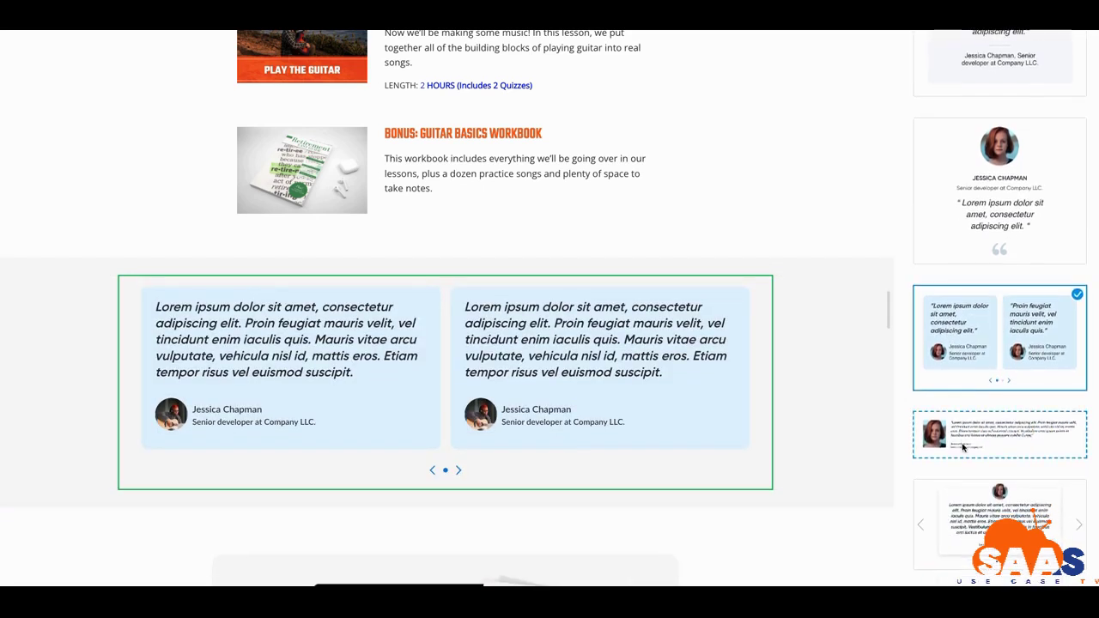
pyautogui.click(984, 438)
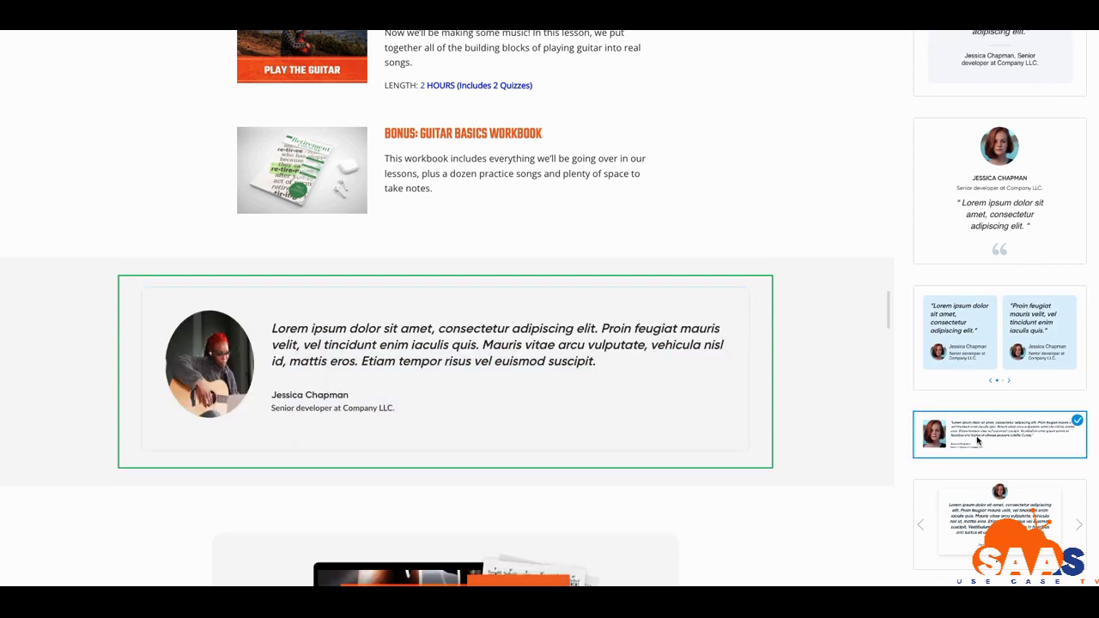
pyautogui.scroll(-2, 978, 440)
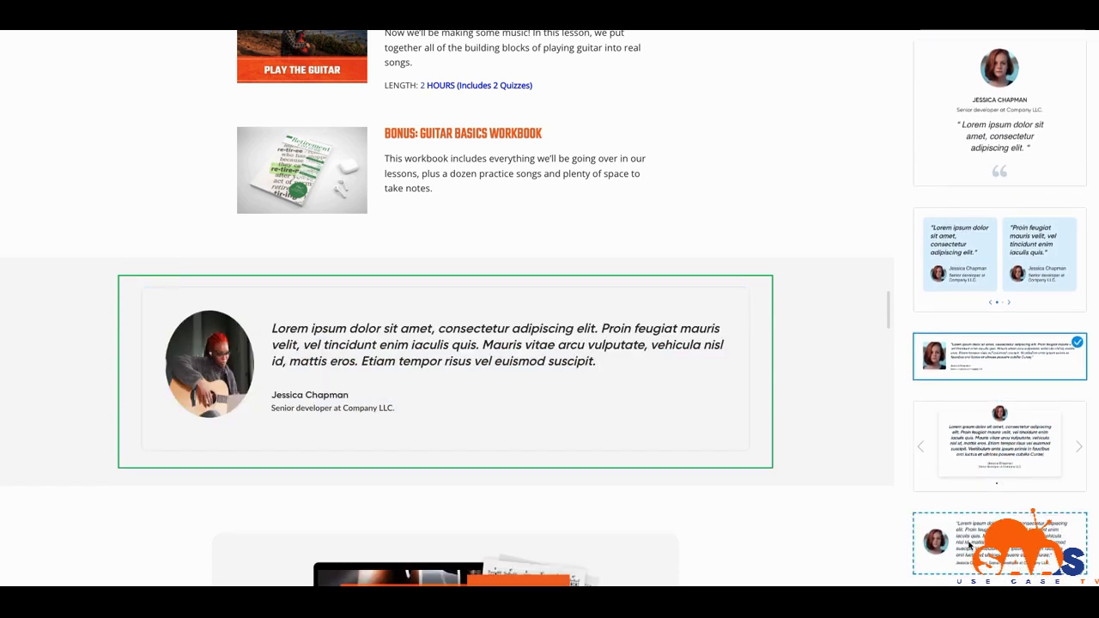
pyautogui.click(972, 548)
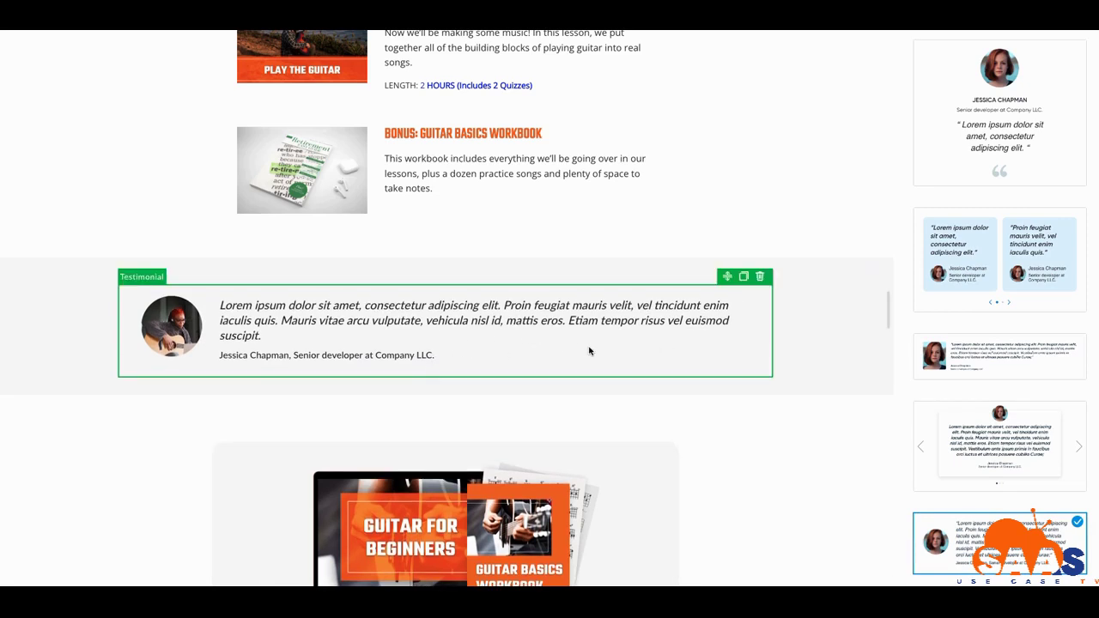
# - Review the Enroll Now buttons across the page, from the hero section to the "Are You Ready to Start Playing?" offer box
pyautogui.scroll(-3, 755, 318)
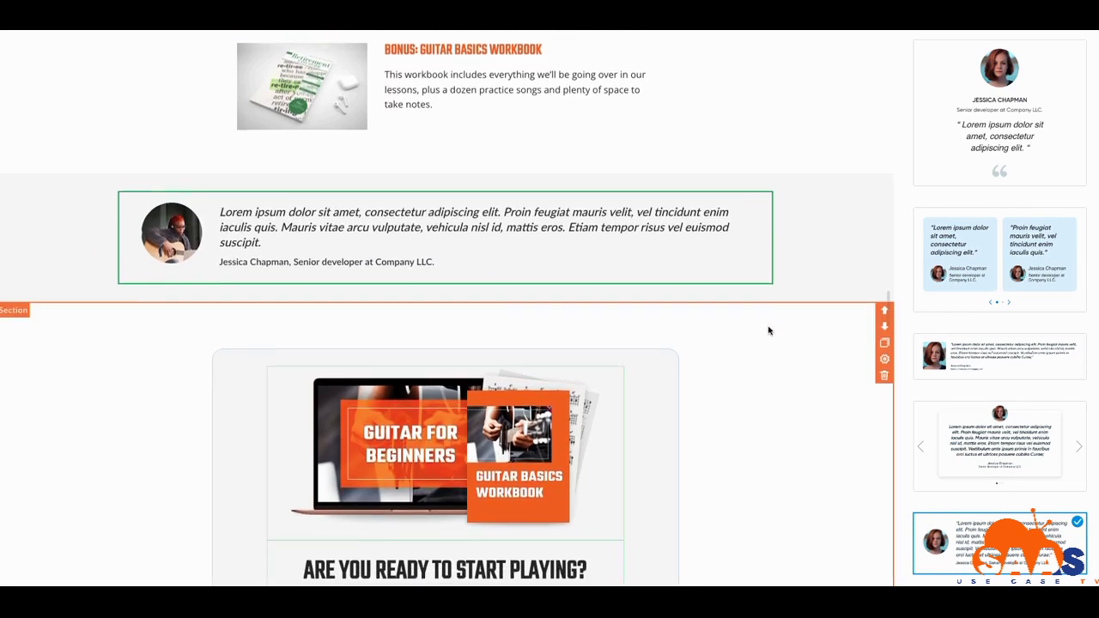
pyautogui.click(796, 303)
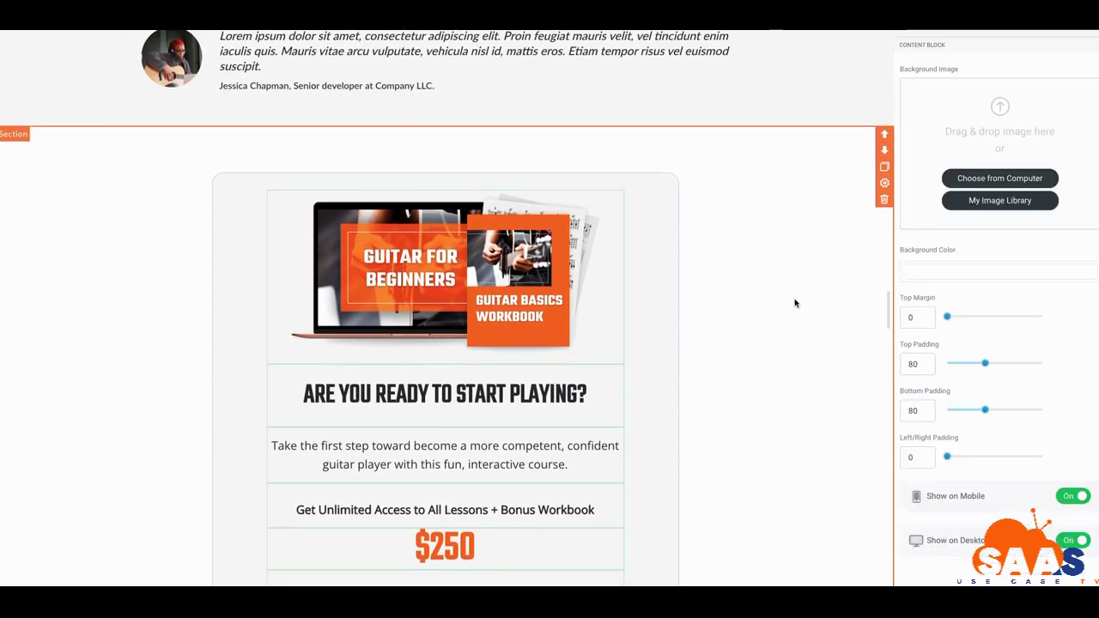
pyautogui.scroll(-2, 772, 275)
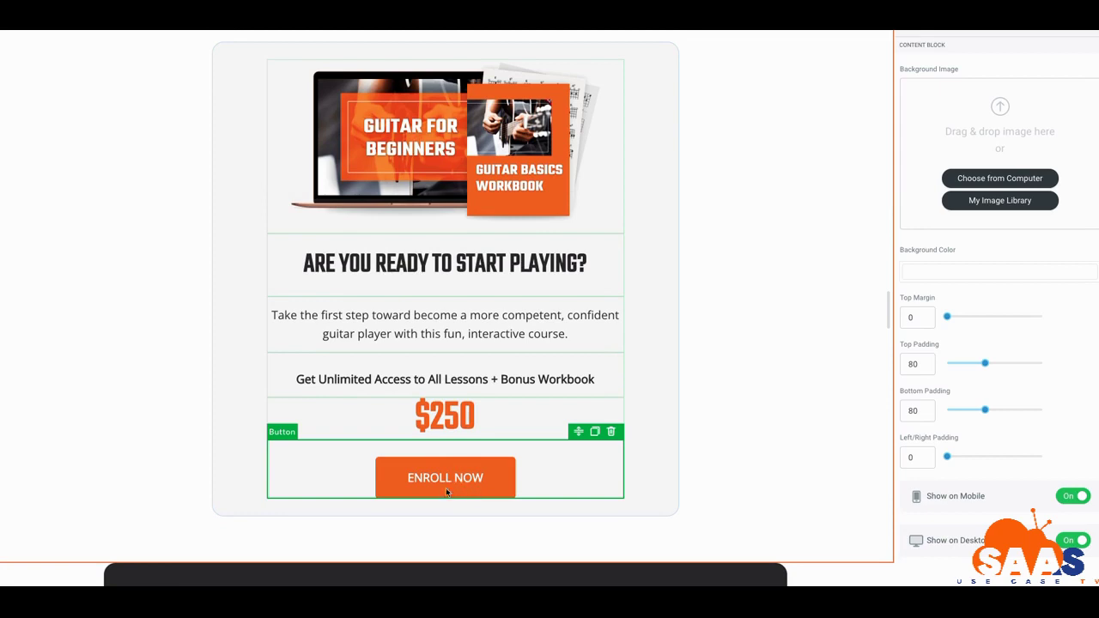
pyautogui.scroll(15, 474, 490)
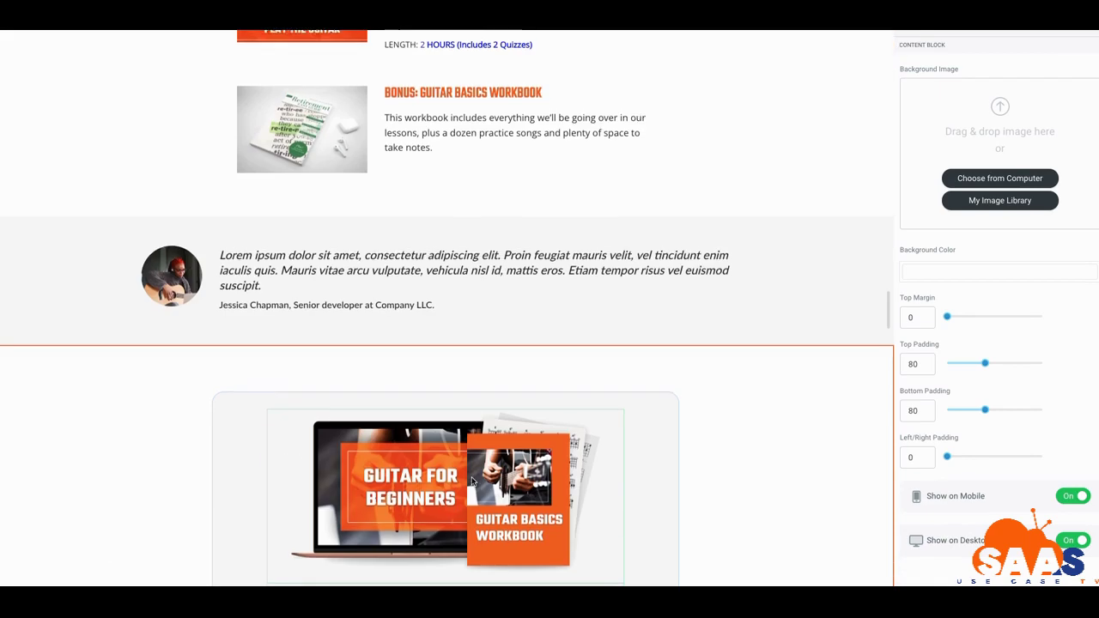
pyautogui.scroll(8, 470, 477)
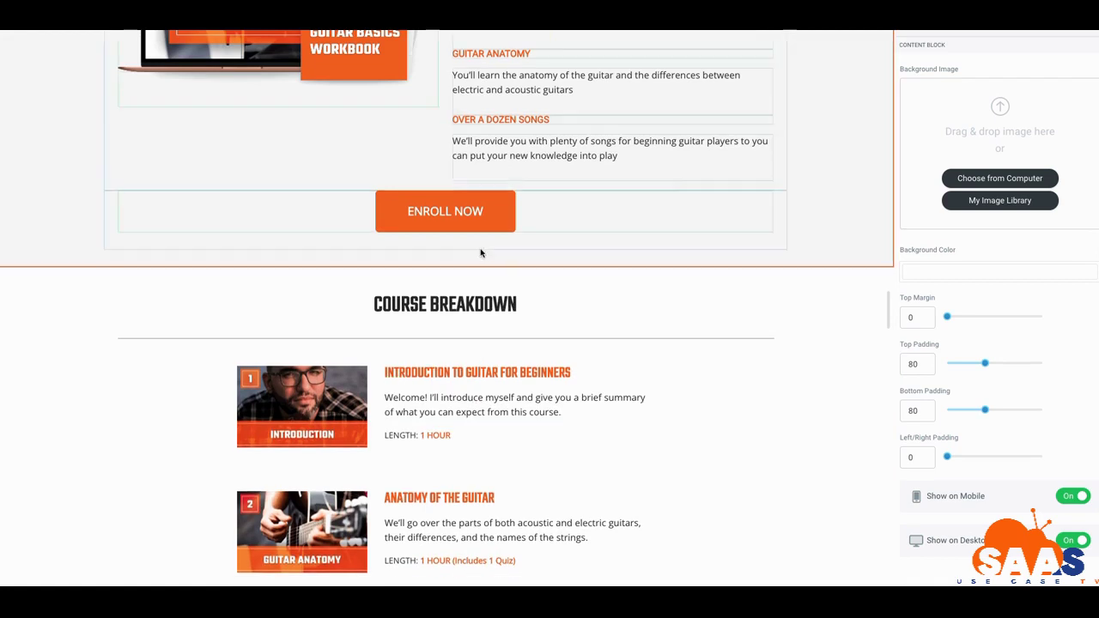
pyautogui.scroll(7, 483, 228)
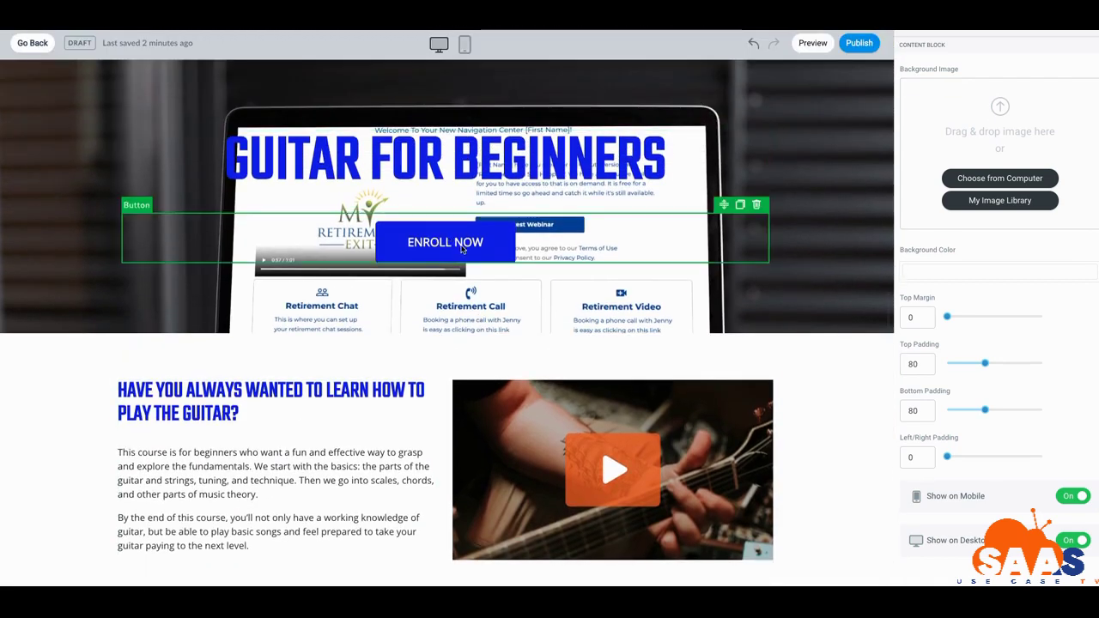
pyautogui.scroll(-15, 461, 248)
pyautogui.scroll(-15, 462, 249)
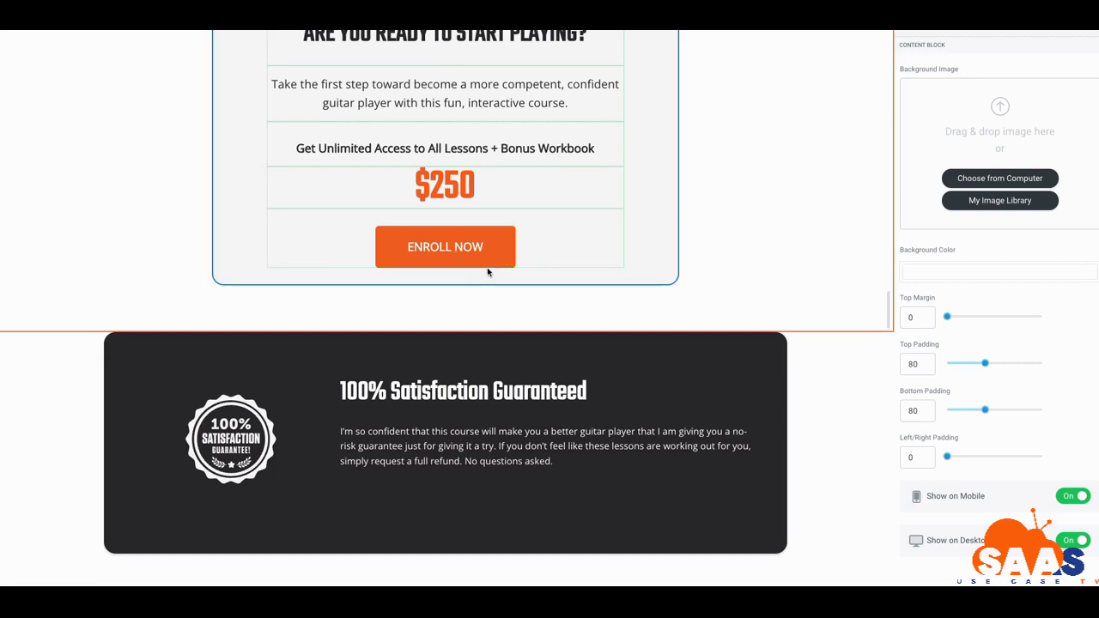
# - Replace the About the Instructor image with the media library portrait of the man in a dark suit and striped tie
pyautogui.scroll(-5, 492, 307)
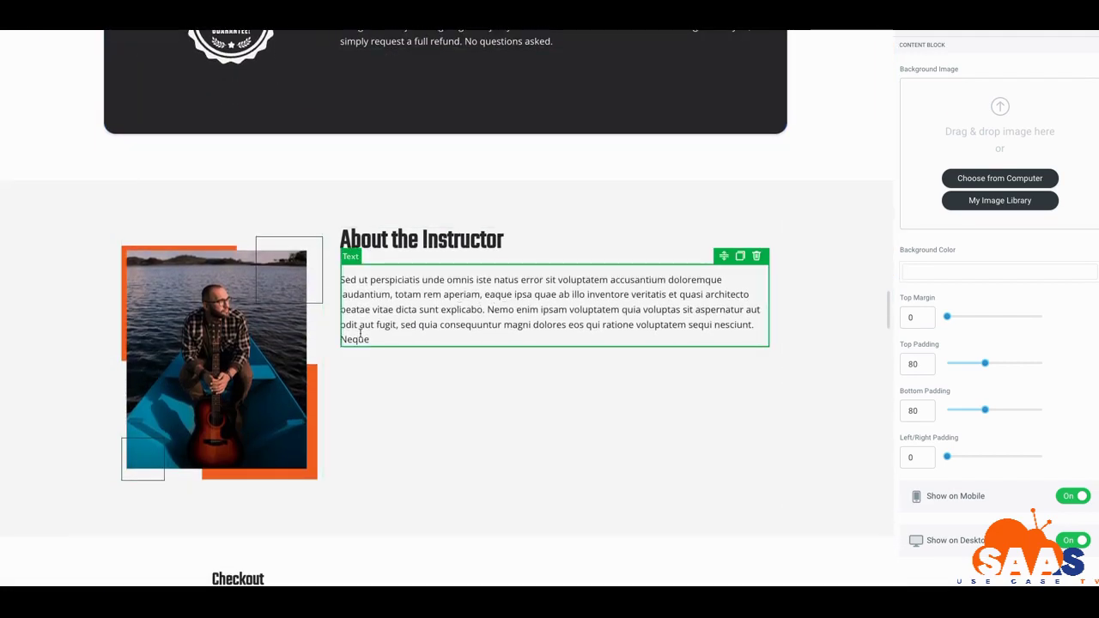
pyautogui.click(252, 363)
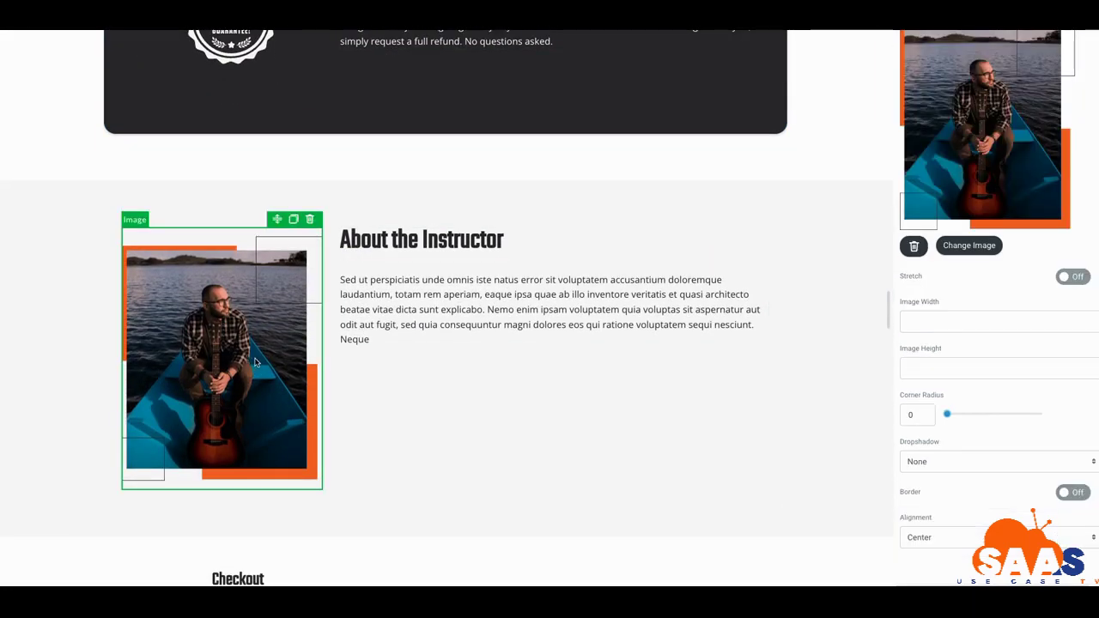
pyautogui.click(967, 248)
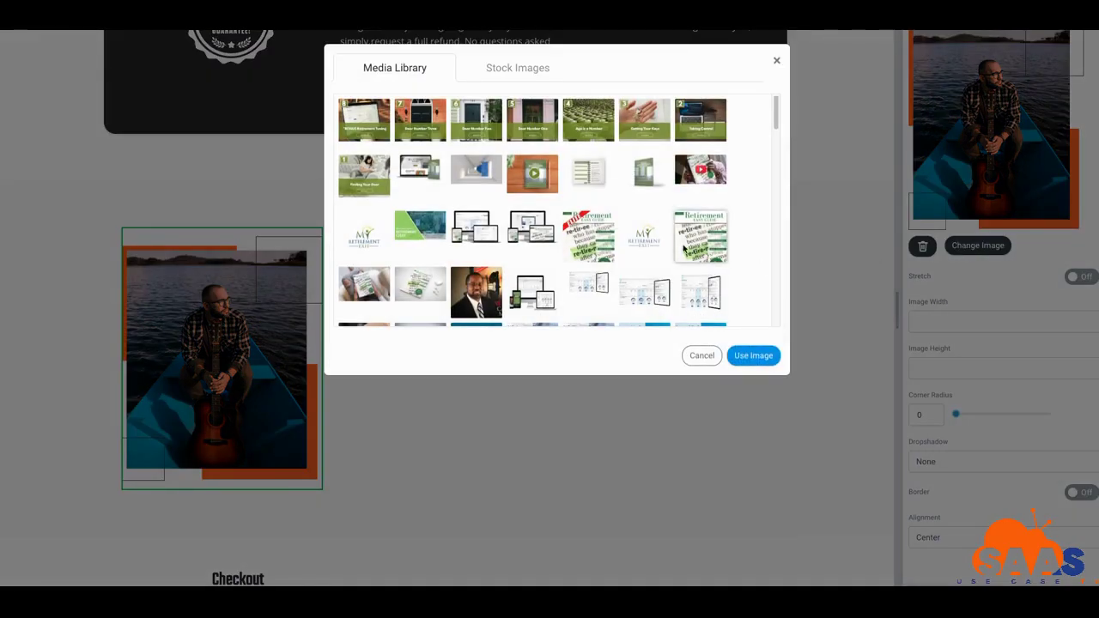
pyautogui.click(476, 288)
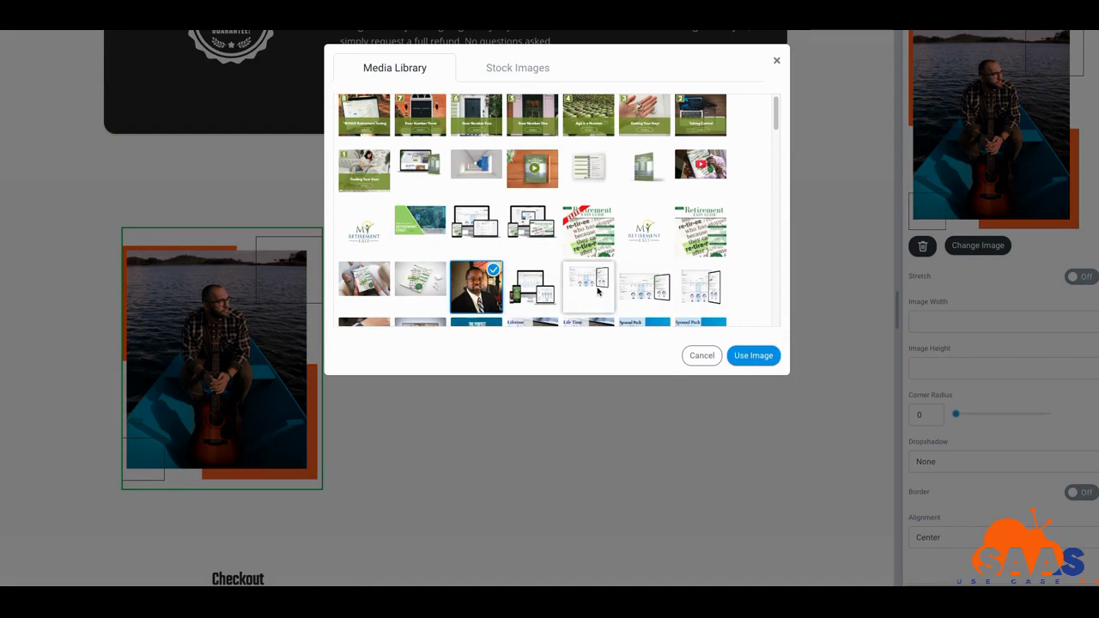
pyautogui.click(739, 356)
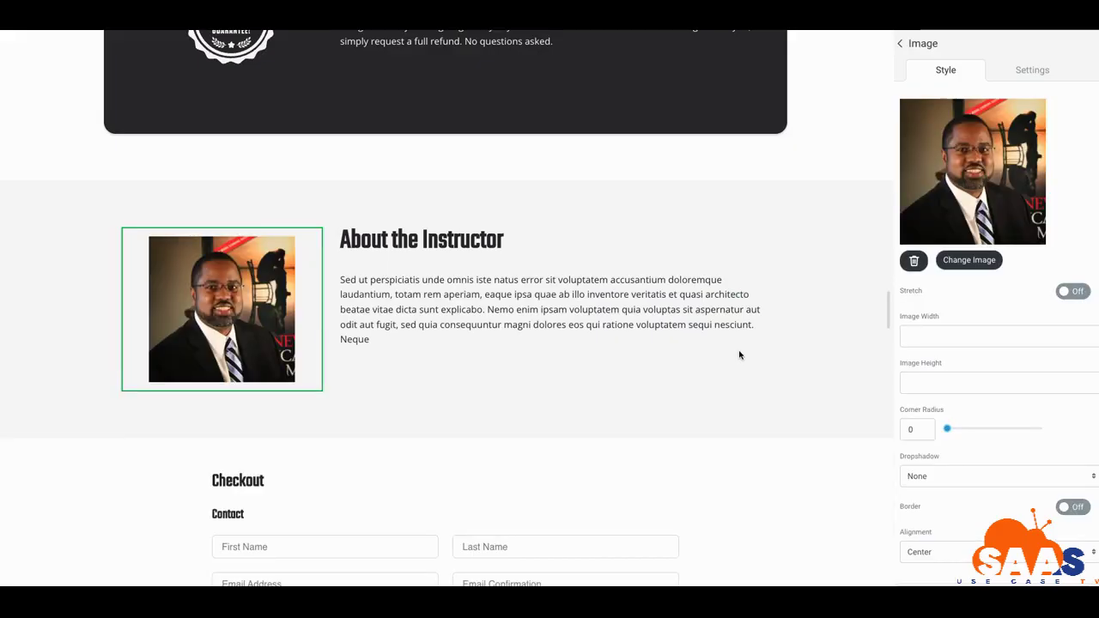
# - Review the checkout form's contact, billing, payment and order summary fields, and the page sections from About the Instructor back up to You'll Learn
pyautogui.scroll(-7, 490, 311)
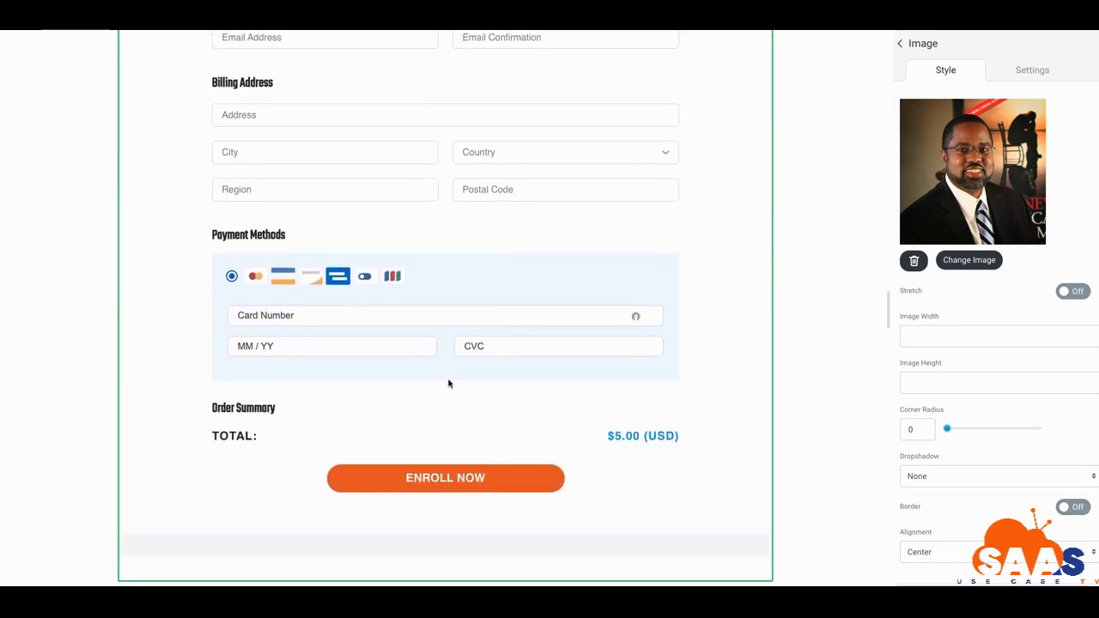
pyautogui.scroll(3, 448, 384)
pyautogui.scroll(-1, 481, 398)
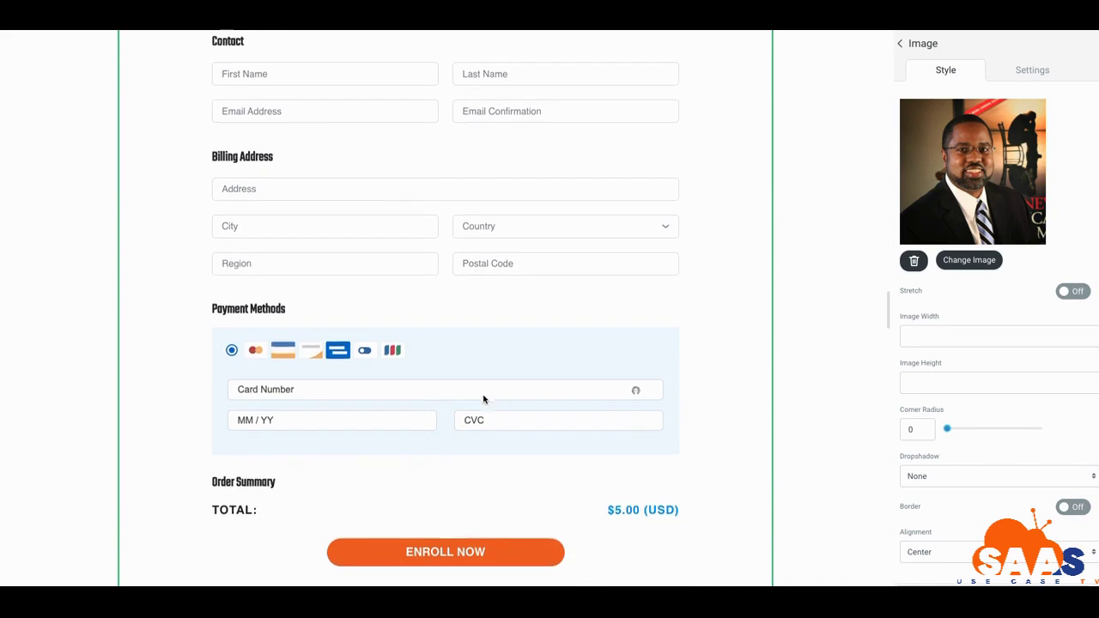
pyautogui.scroll(3, 486, 402)
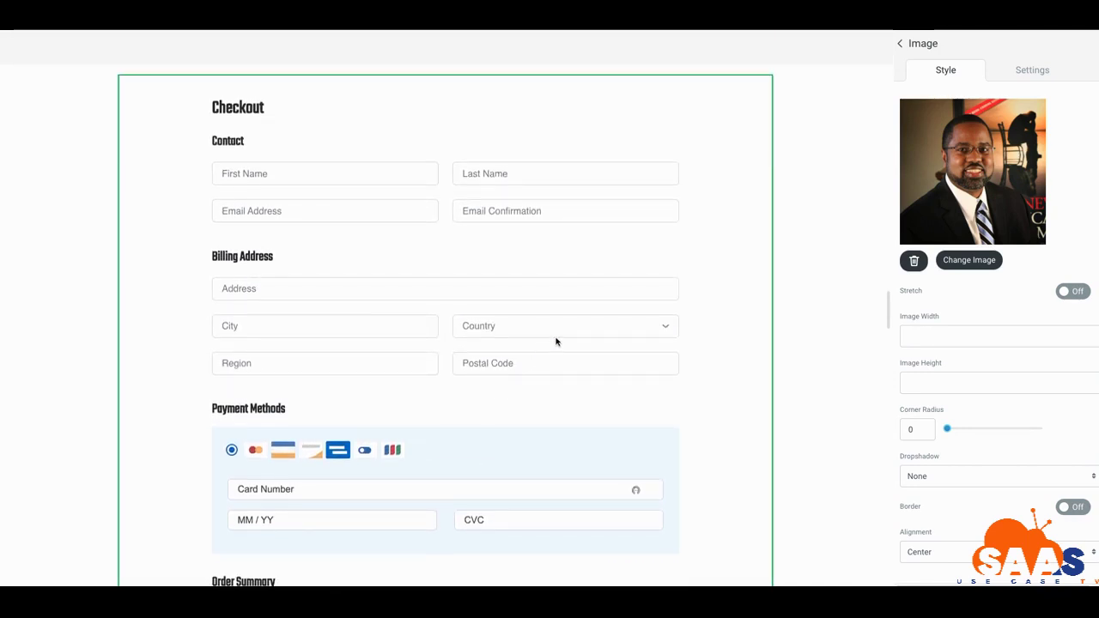
pyautogui.scroll(8, 623, 294)
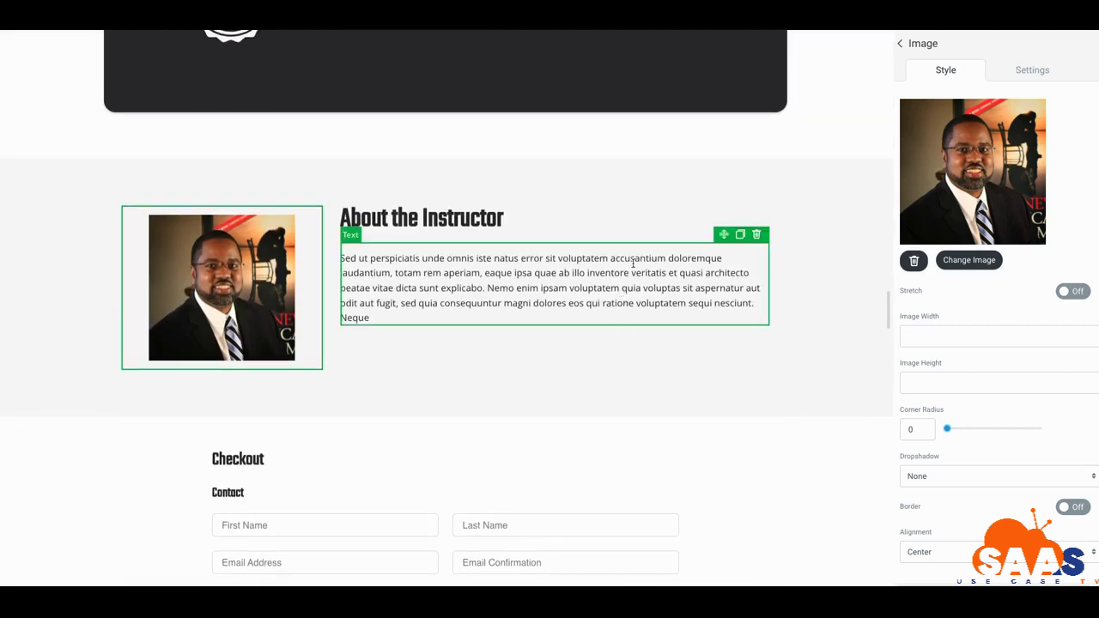
pyautogui.scroll(8, 633, 263)
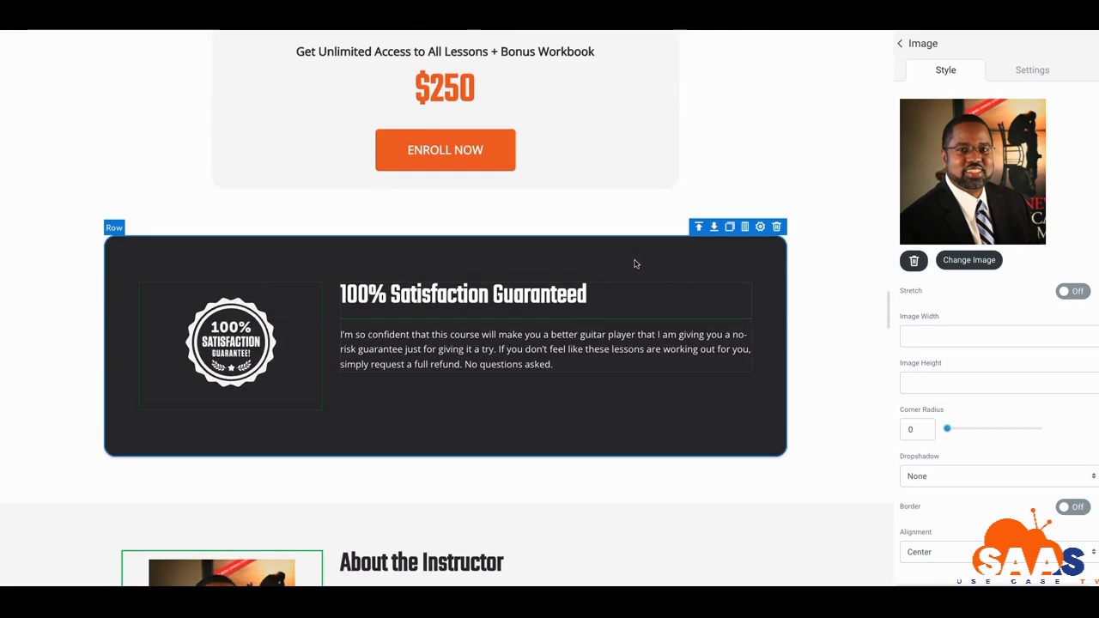
pyautogui.scroll(18, 634, 263)
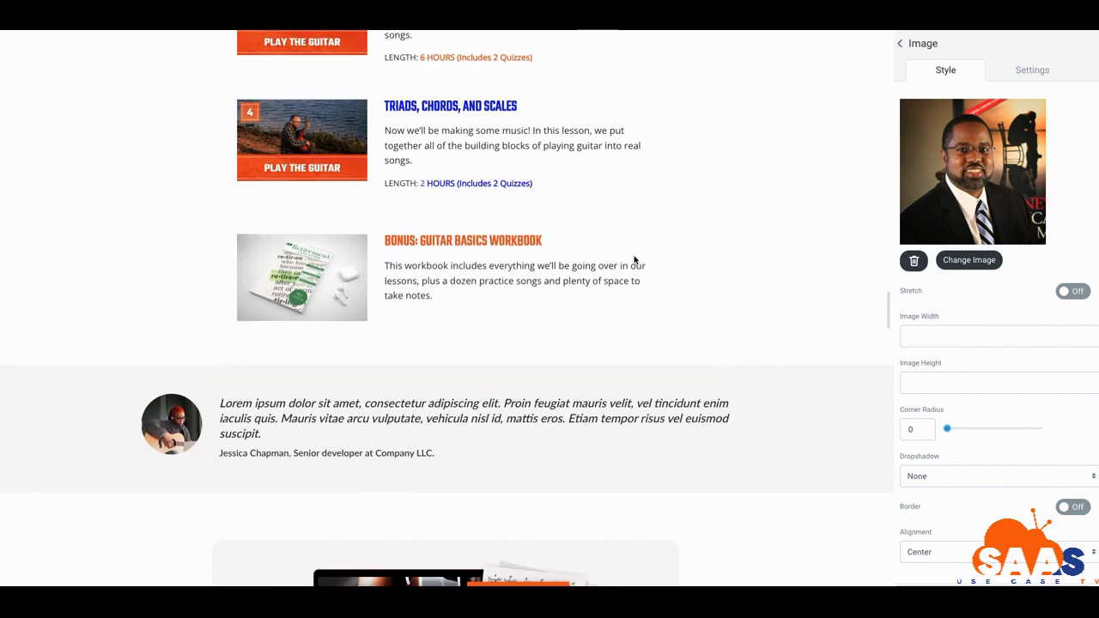
pyautogui.scroll(12, 634, 259)
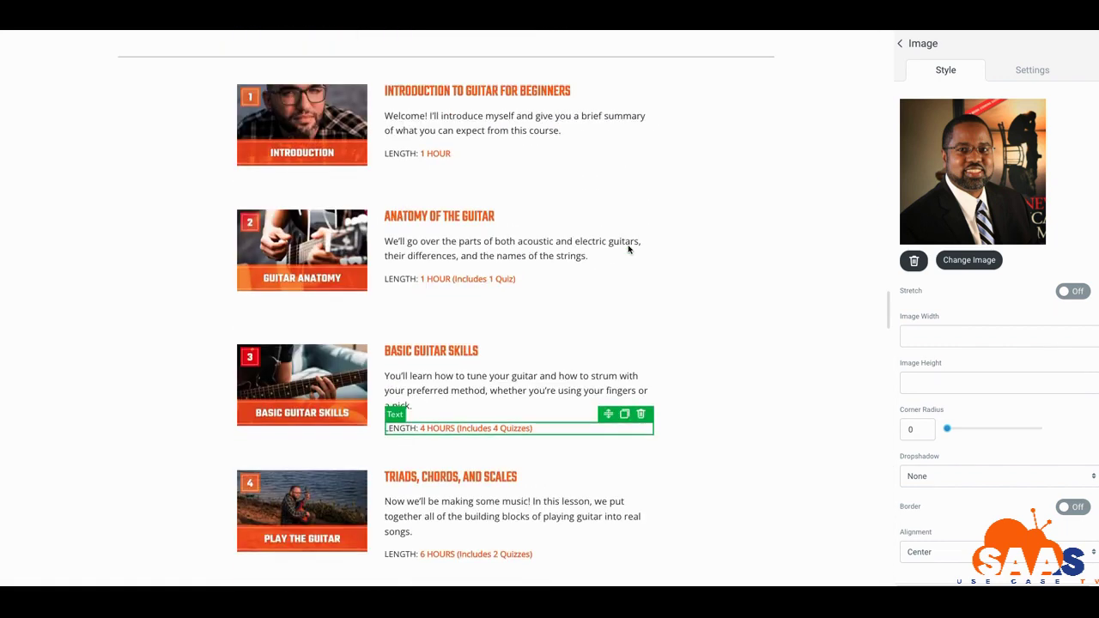
pyautogui.scroll(2, 628, 248)
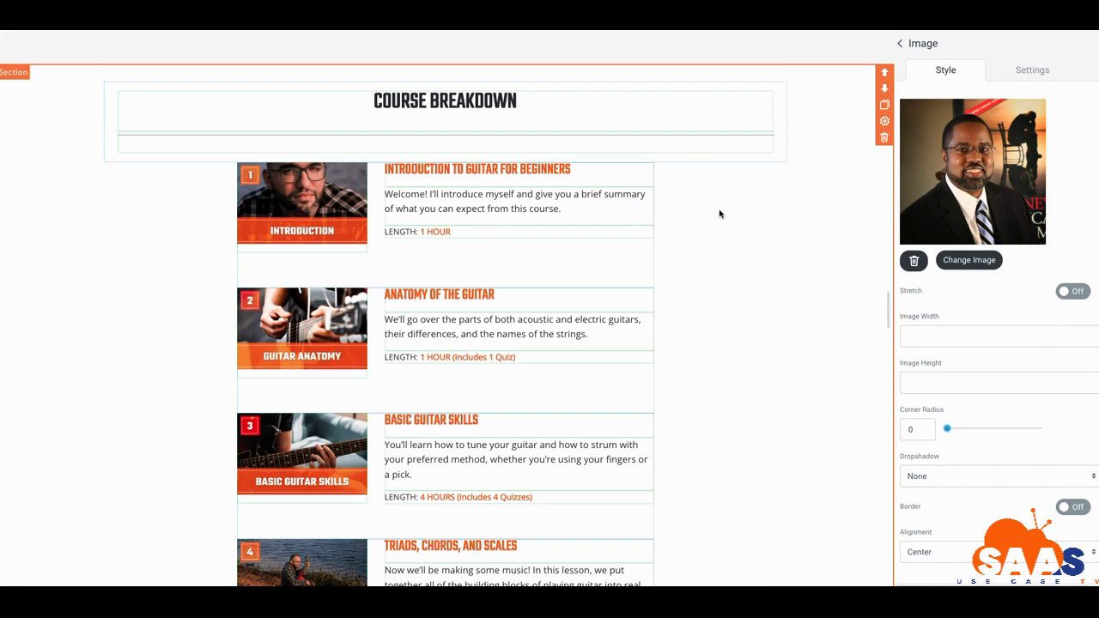
pyautogui.scroll(12, 719, 213)
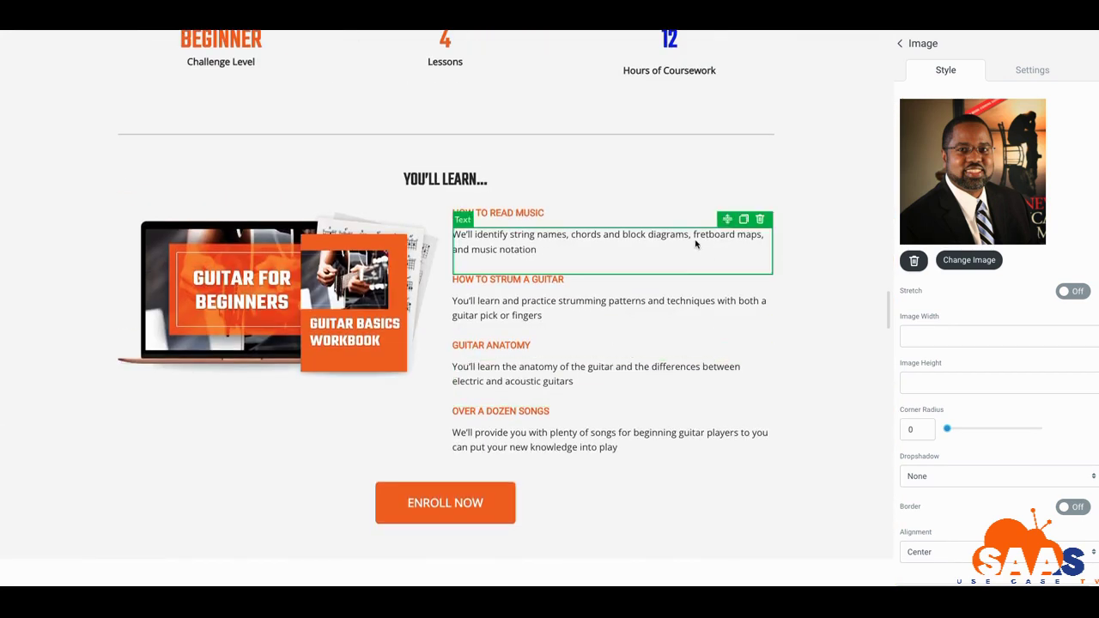
pyautogui.scroll(2, 695, 244)
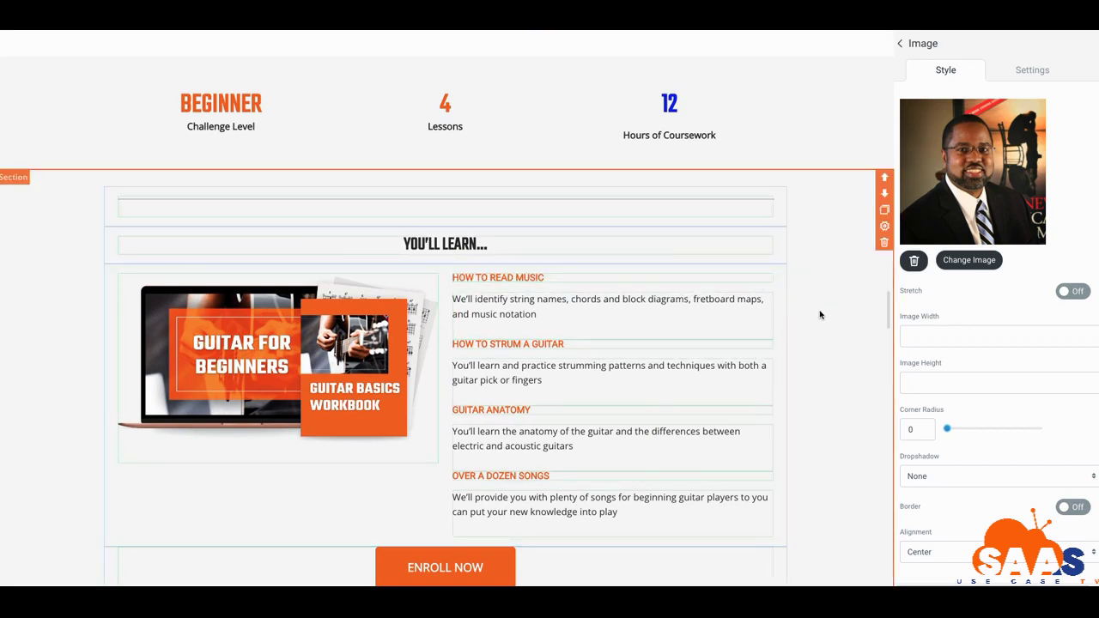
pyautogui.click(989, 336)
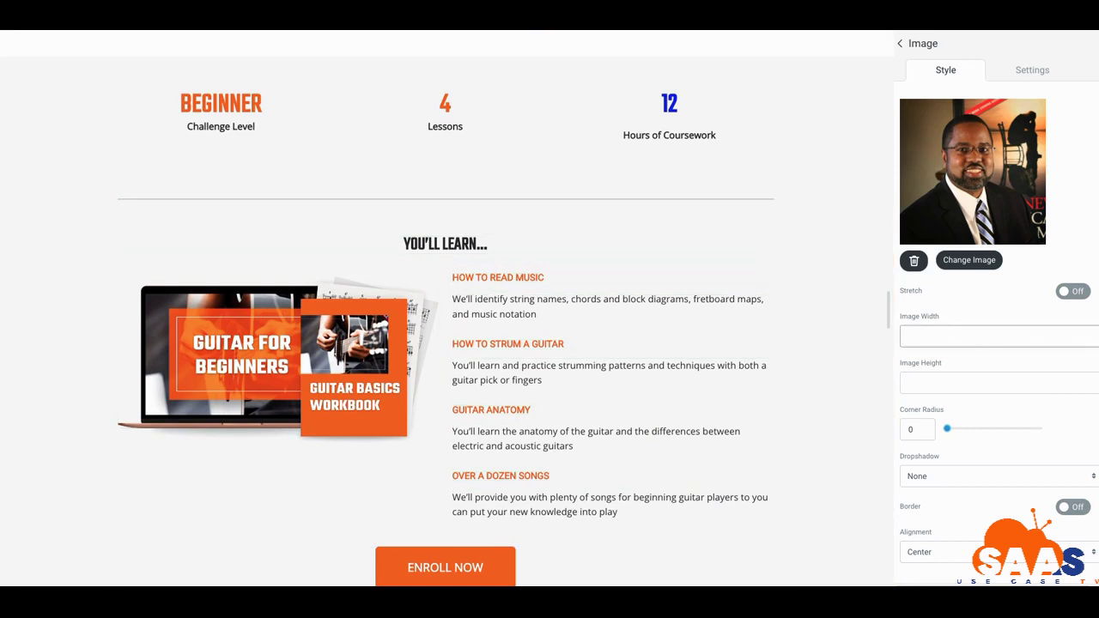